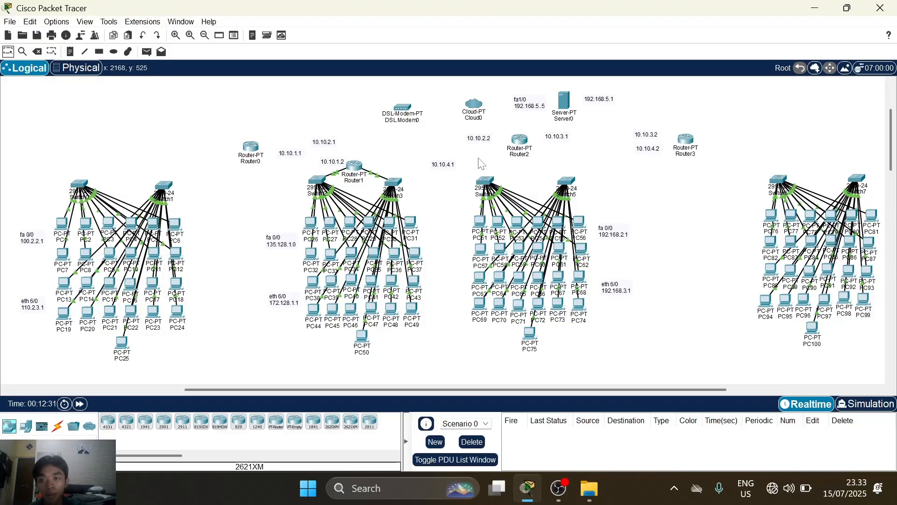
pyautogui.moveTo(255, 161)
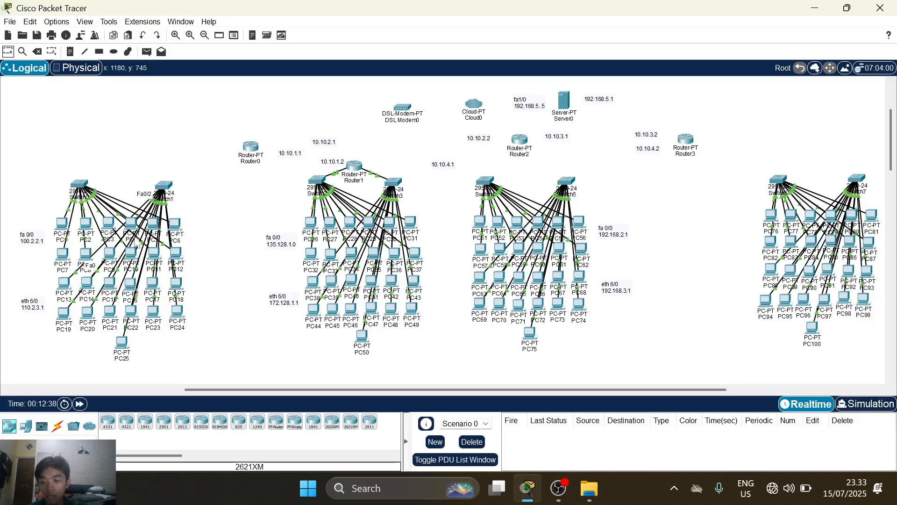
pyautogui.moveTo(134, 244)
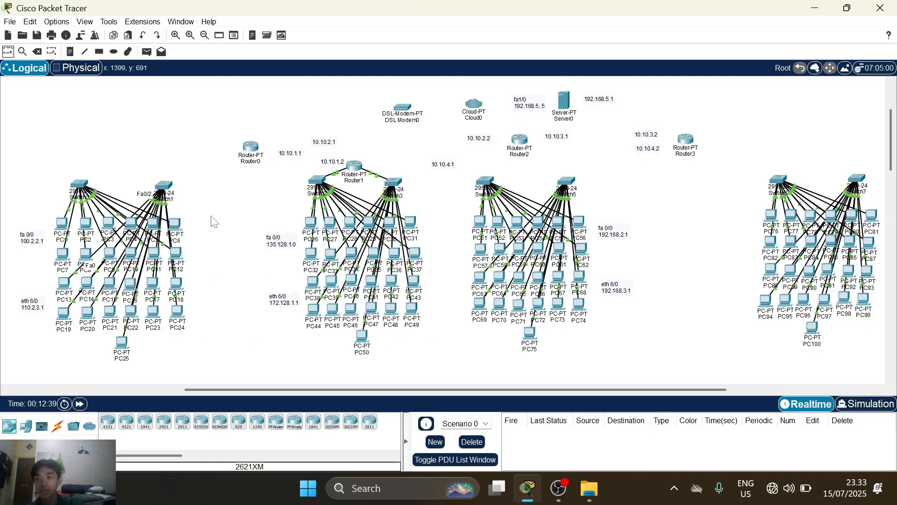
pyautogui.hscroll(-1, 224, 236)
pyautogui.hscroll(-1, 223, 236)
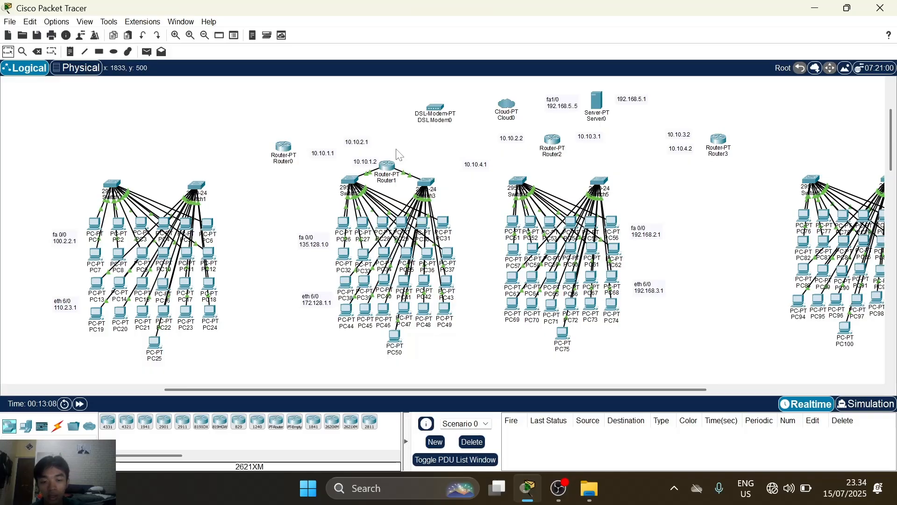
pyautogui.scroll(-1, 495, 169)
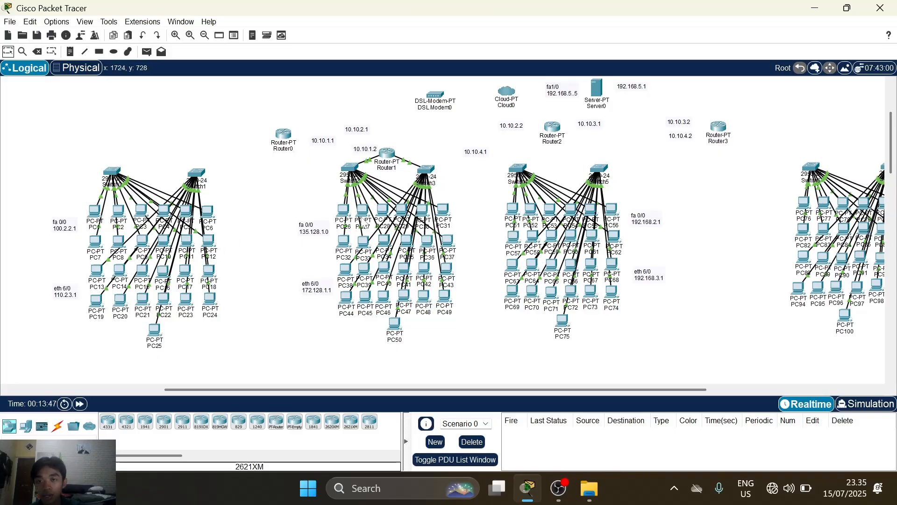
pyautogui.moveTo(598, 98)
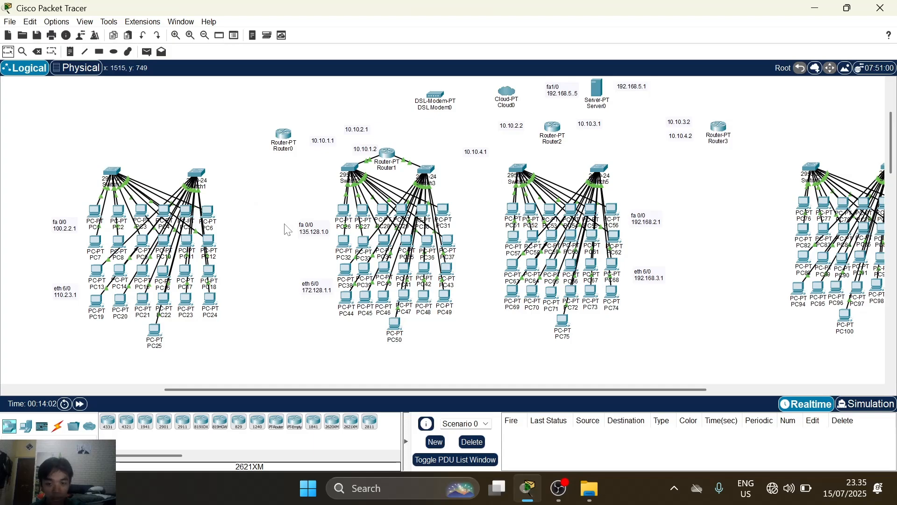
# Install three PT-ROUTER-NM-1CE modules in Router0's empty slots, switch the router's power on and close its window.
pyautogui.click(113, 172)
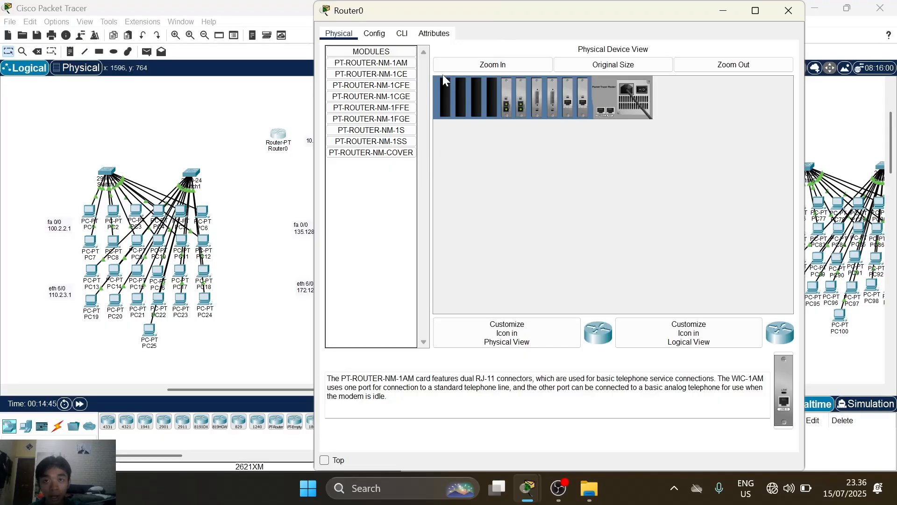
pyautogui.moveTo(393, 77); pyautogui.dragTo(491, 95)
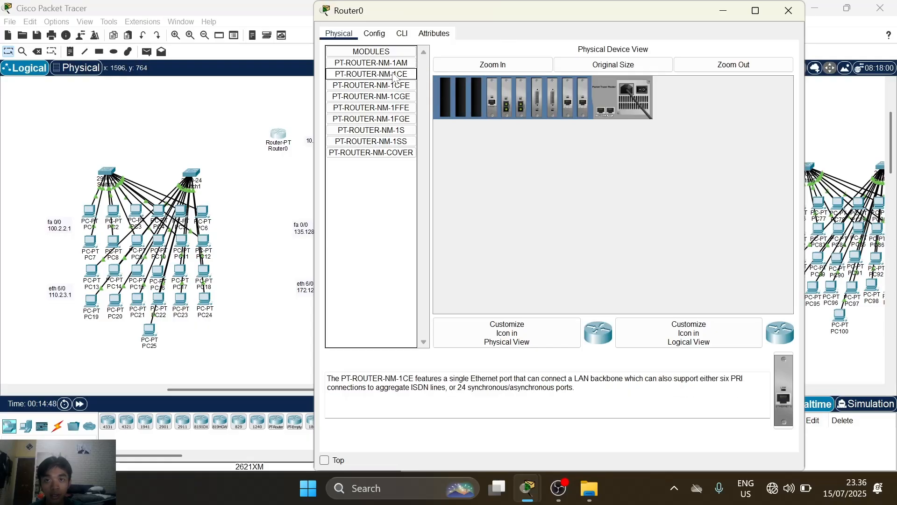
pyautogui.moveTo(393, 74); pyautogui.dragTo(479, 98)
pyautogui.moveTo(371, 74); pyautogui.dragTo(463, 99)
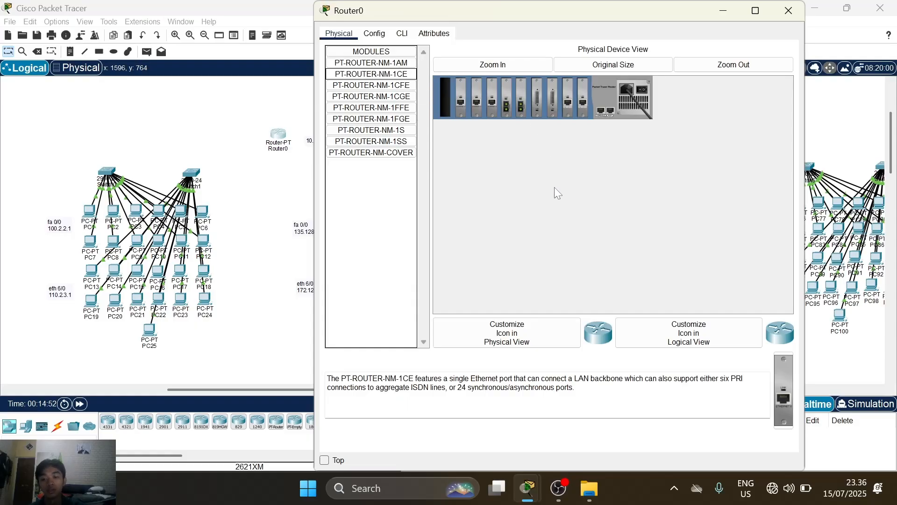
pyautogui.click(646, 89)
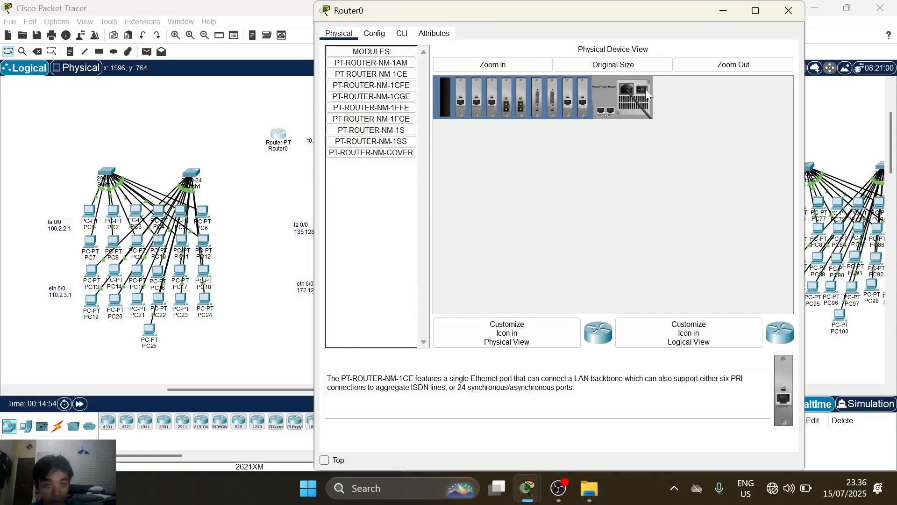
pyautogui.click(785, 13)
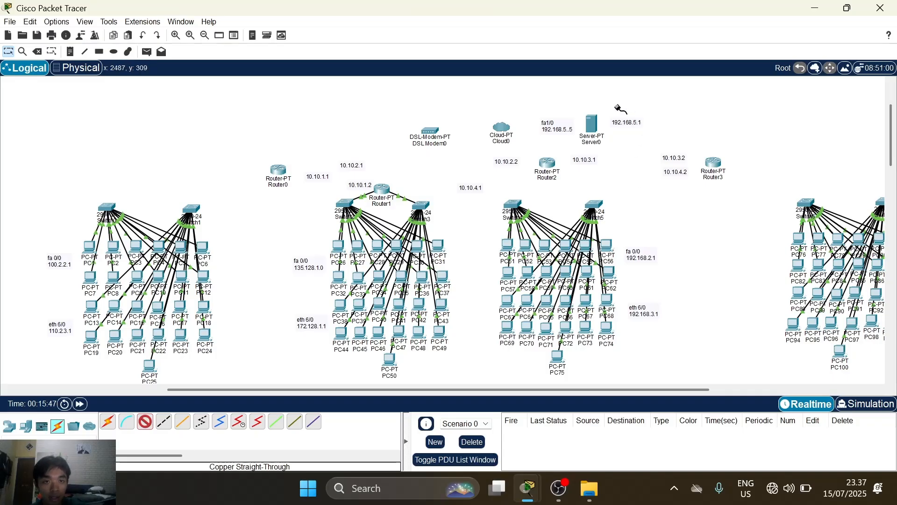
# Connect Server0's FastEthernet0 port to Cloud0's Ethernet6 port with a copper straight-through cable.
pyautogui.click(593, 130)
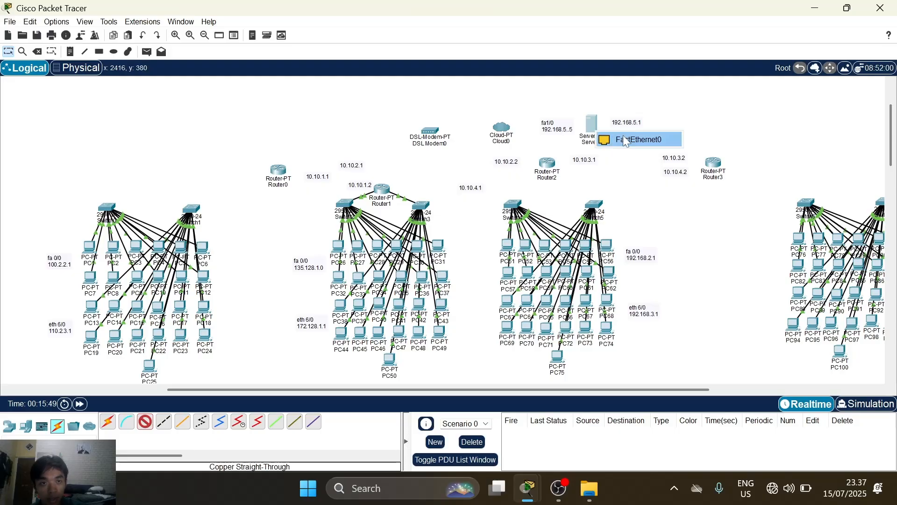
pyautogui.click(637, 140)
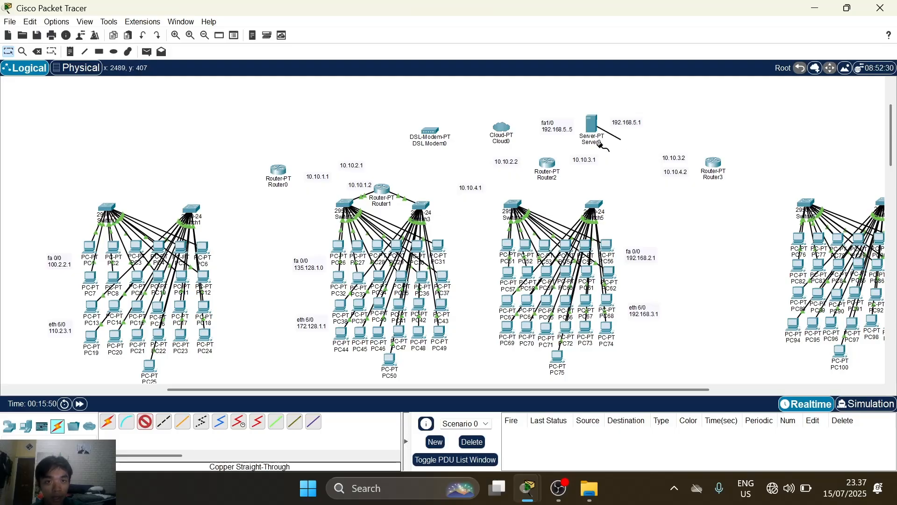
pyautogui.click(504, 130)
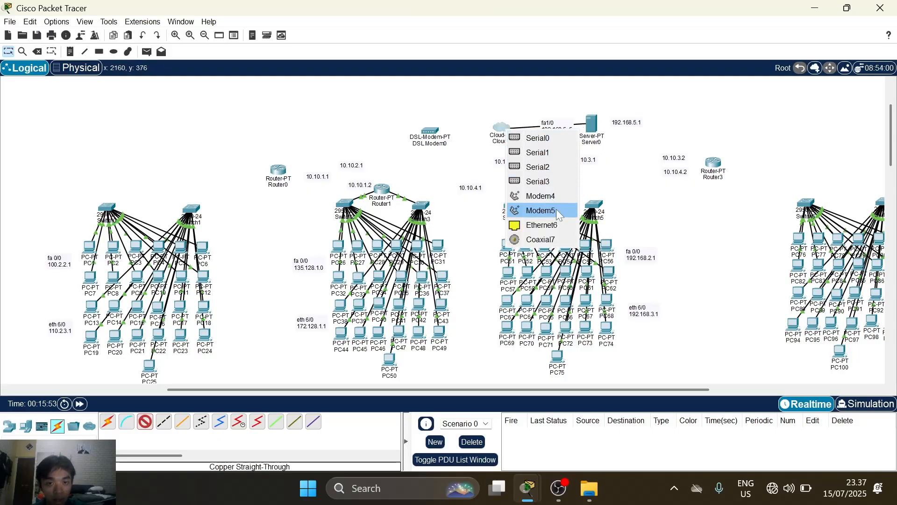
pyautogui.click(555, 226)
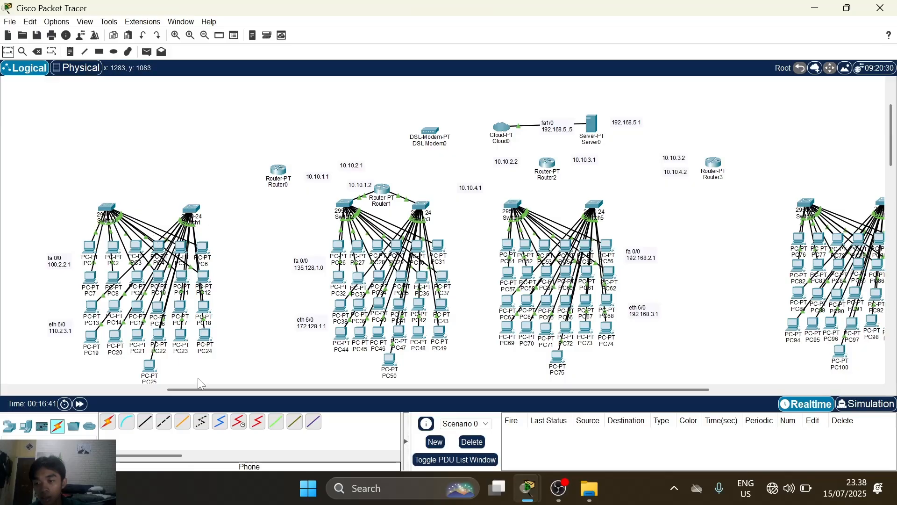
# Connect DSL Modem0's Port 0 to Cloud0's Modem4 port with a phone cable.
pyautogui.click(202, 422)
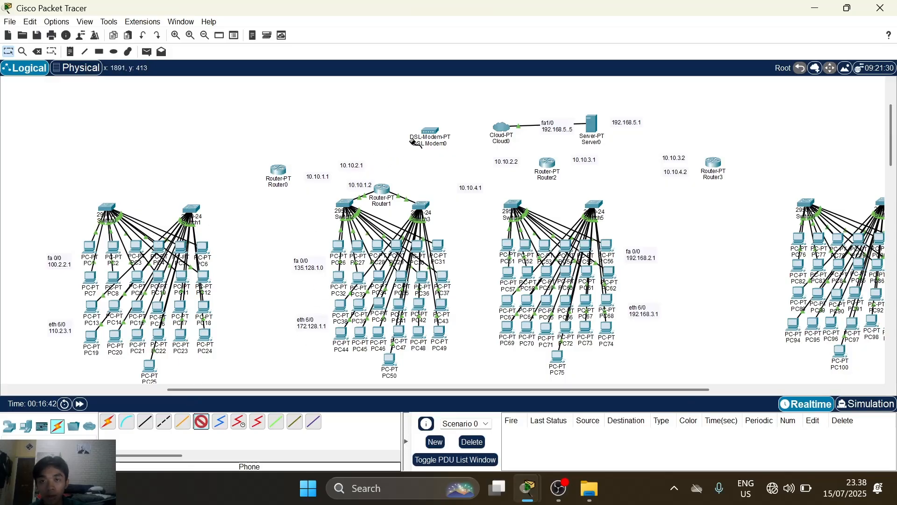
pyautogui.click(438, 135)
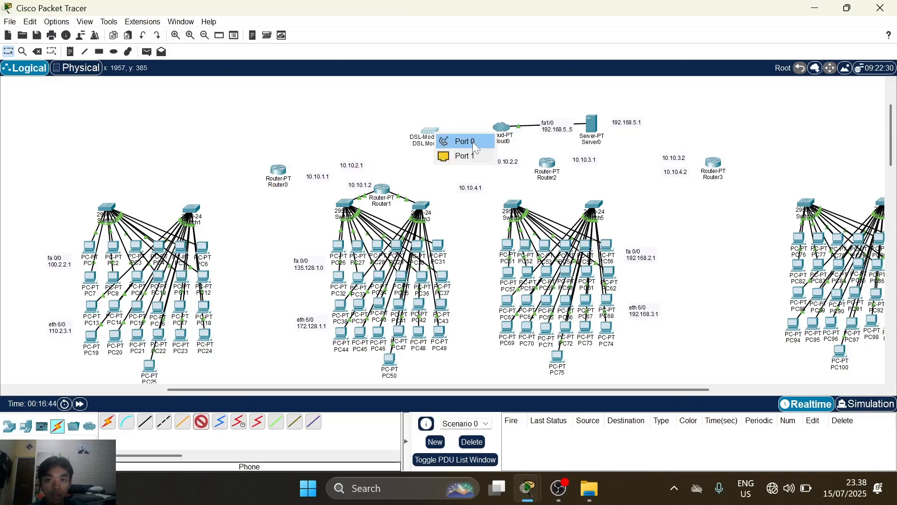
pyautogui.click(473, 141)
pyautogui.click(507, 127)
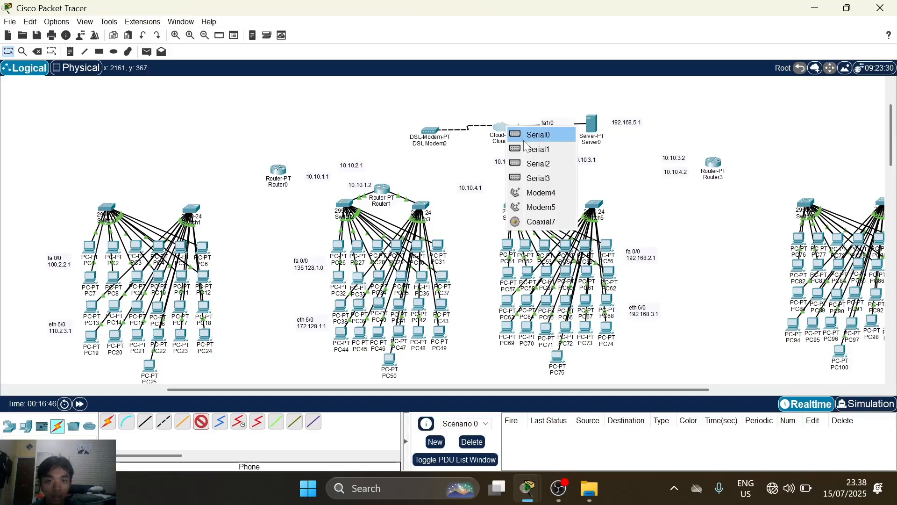
pyautogui.click(569, 195)
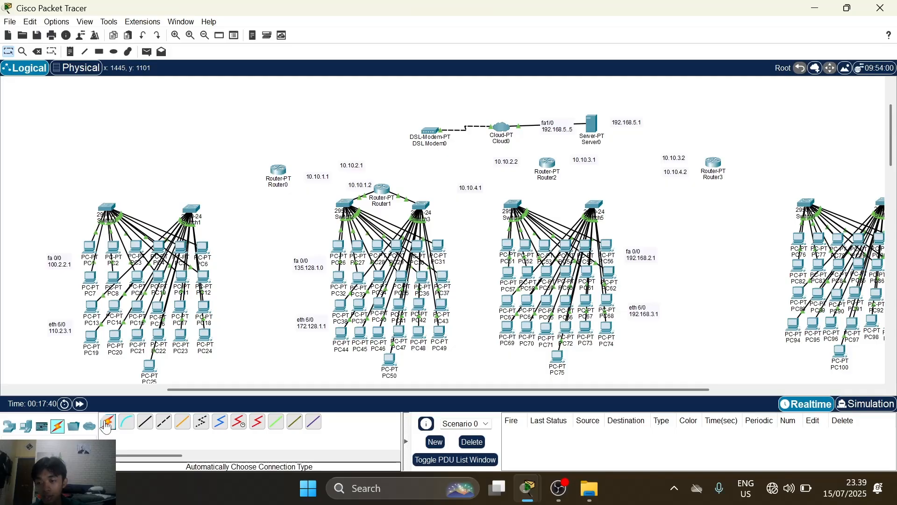
# Connect Switch0's FastEthernet0/13 port to Router0's FastEthernet0/0 port with a copper straight-through cable.
pyautogui.moveTo(110, 206)
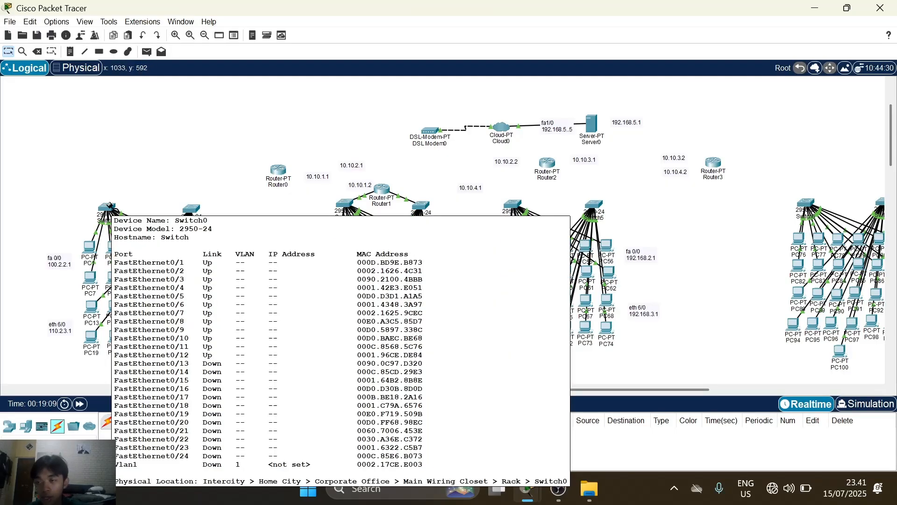
pyautogui.click(109, 206)
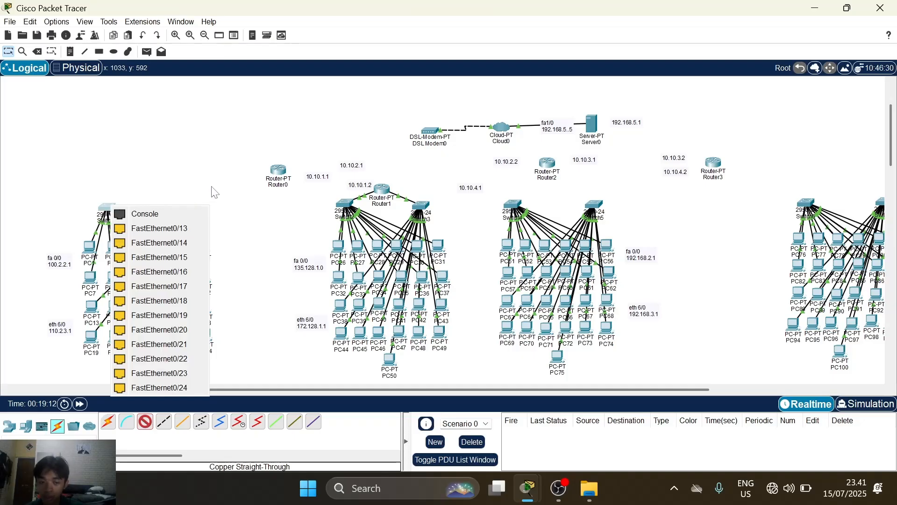
pyautogui.click(180, 226)
pyautogui.click(280, 169)
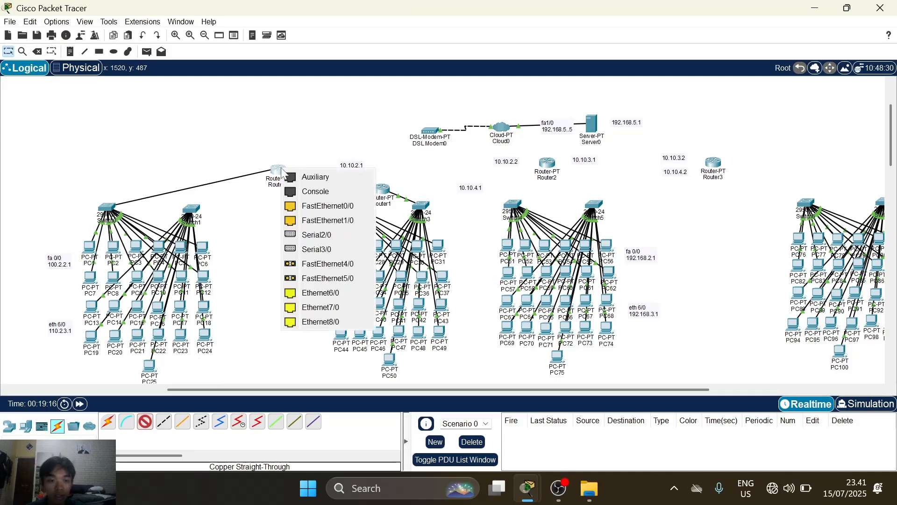
pyautogui.click(330, 204)
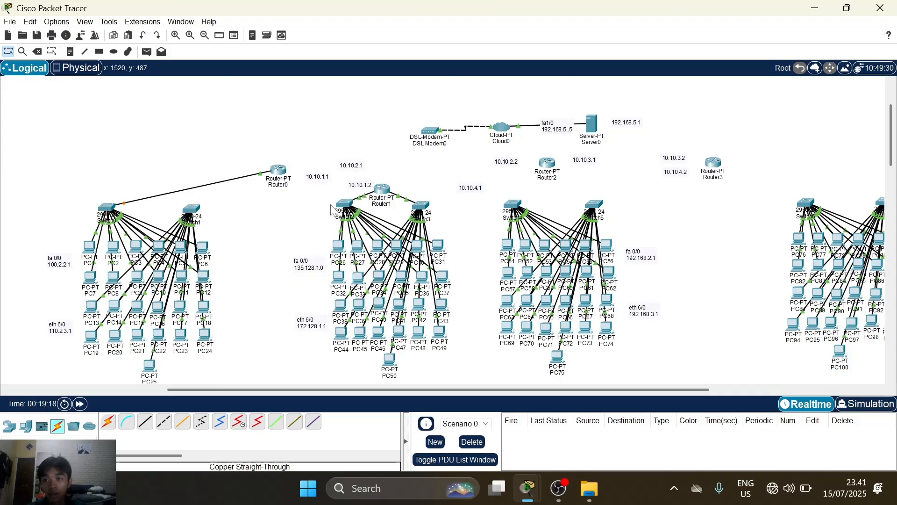
# Connect Switch1's FastEthernet0/14 port to Router0's Ethernet6/0 port with a copper straight-through cable.
pyautogui.click(145, 422)
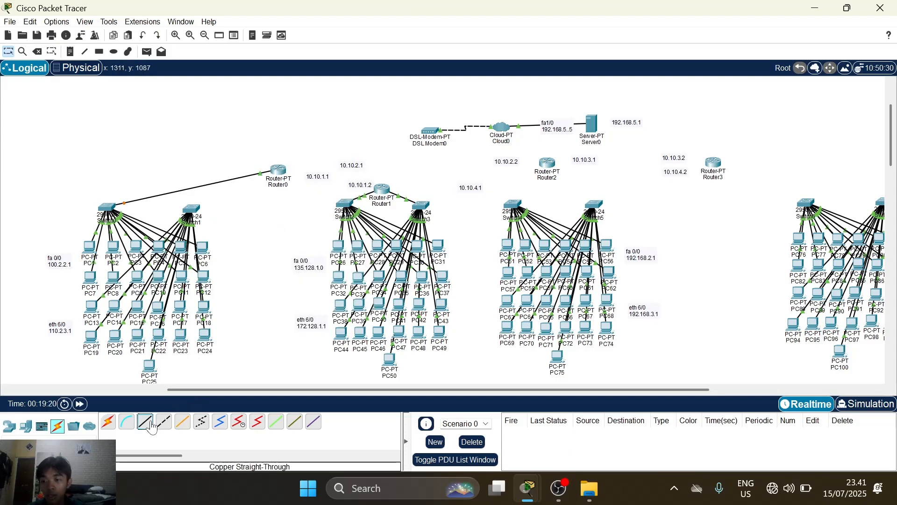
pyautogui.click(191, 209)
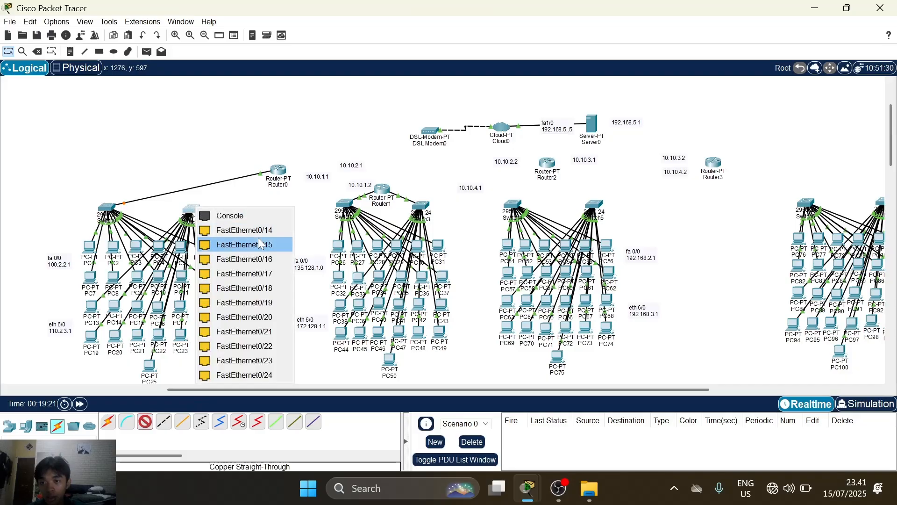
pyautogui.click(268, 230)
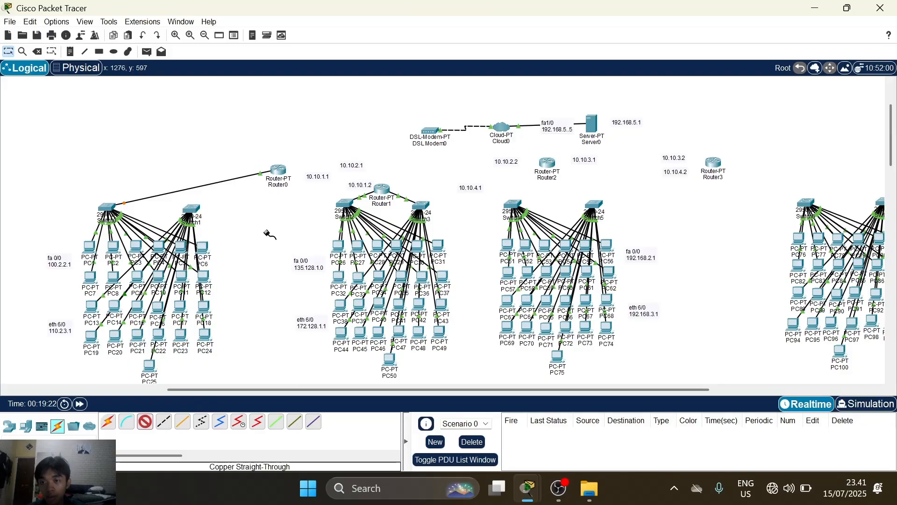
pyautogui.click(279, 170)
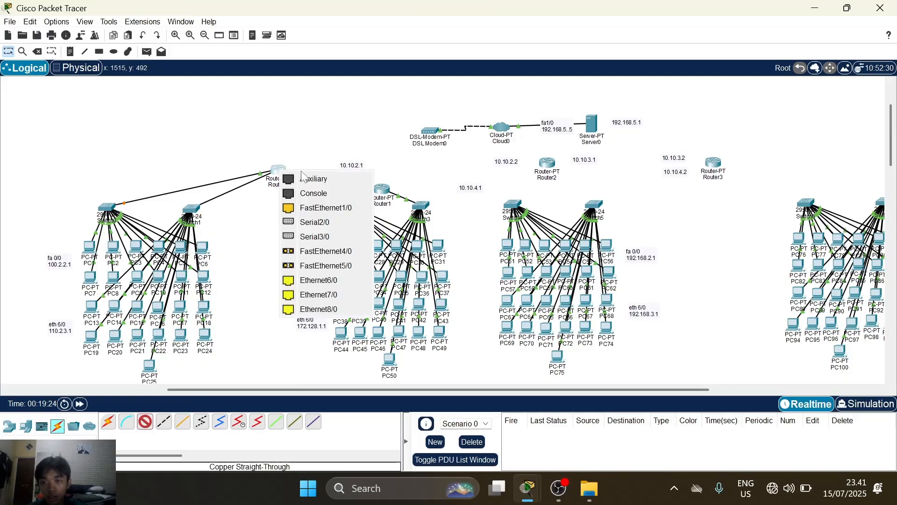
pyautogui.click(338, 279)
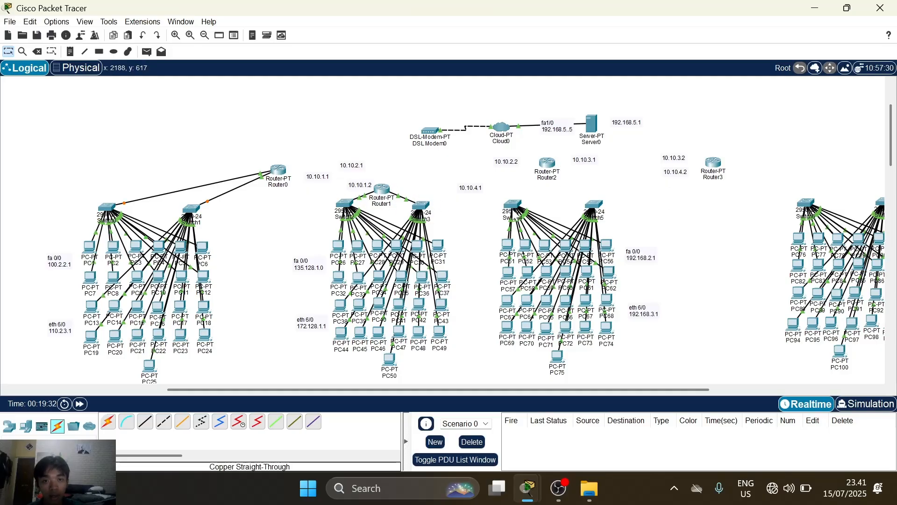
# Connect the first free FastEthernet port of Switch4 to Router2's Ethernet6/0 port with a copper straight-through cable.
pyautogui.click(145, 421)
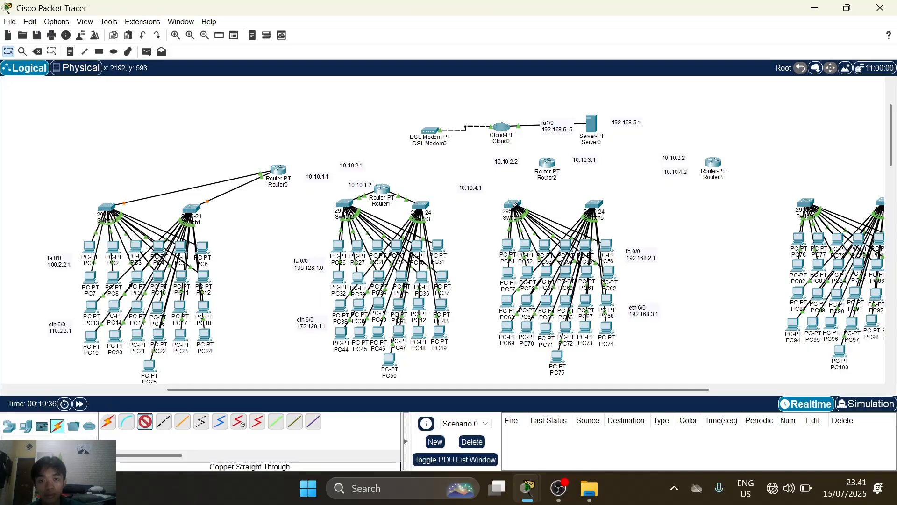
pyautogui.click(514, 206)
pyautogui.click(541, 226)
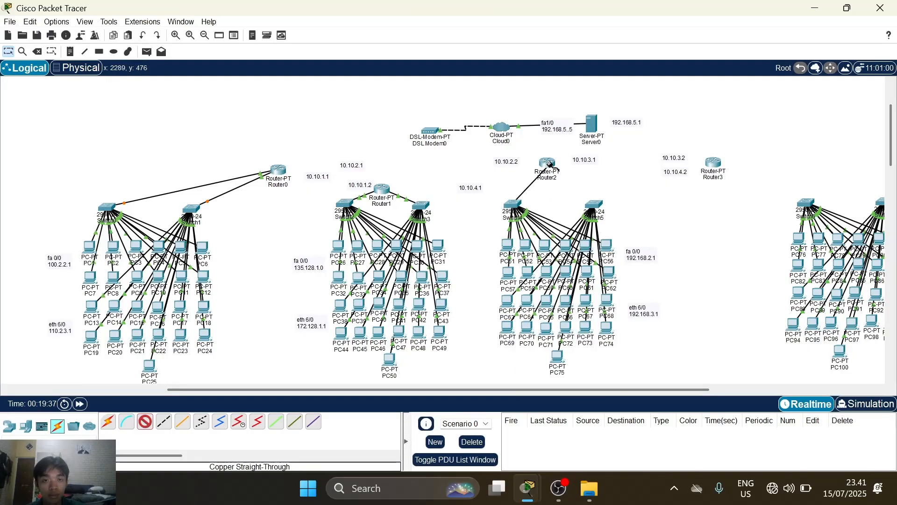
pyautogui.click(547, 162)
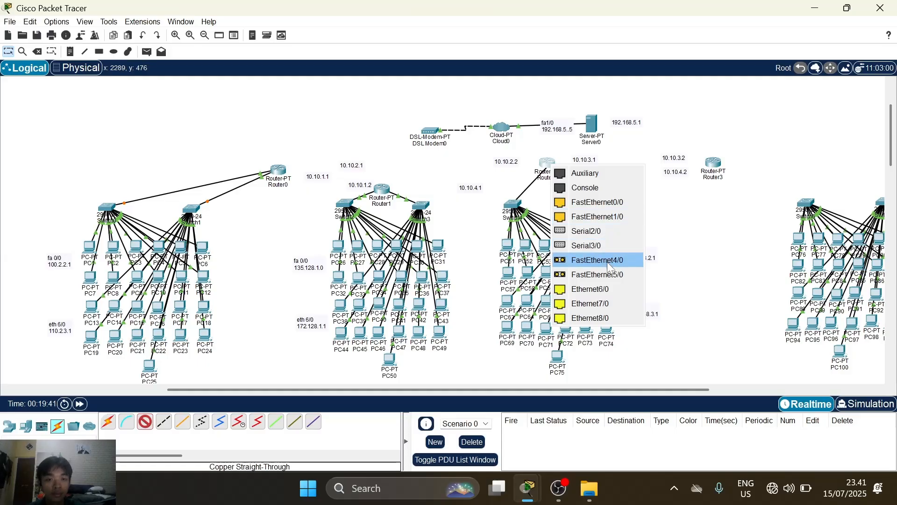
pyautogui.click(609, 288)
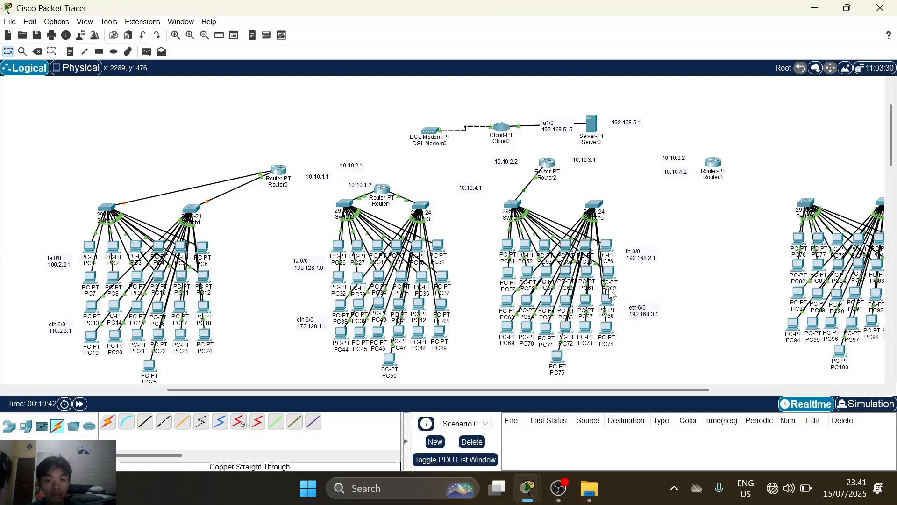
pyautogui.click(145, 421)
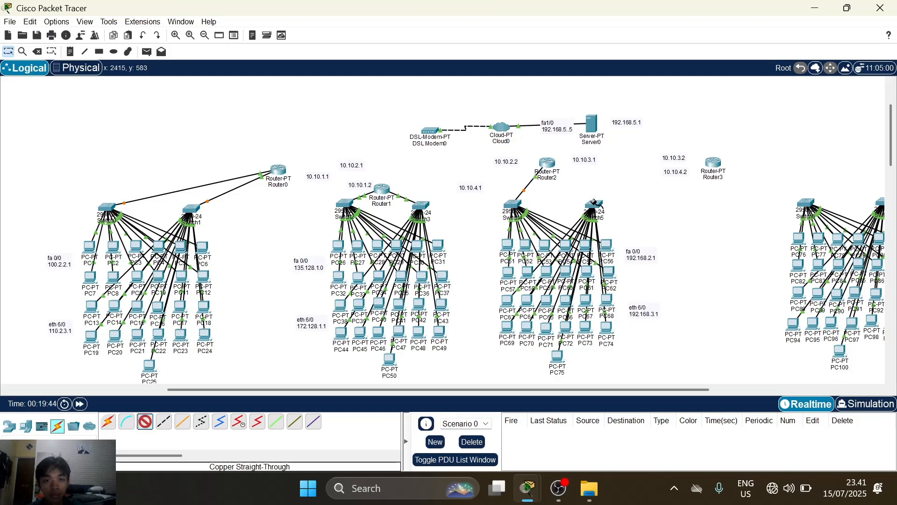
pyautogui.click(595, 203)
pyautogui.click(621, 226)
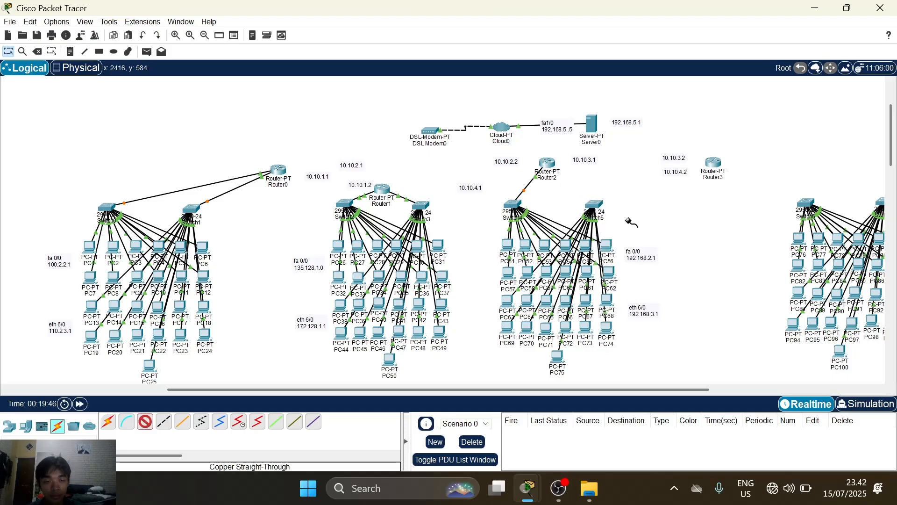
pyautogui.click(547, 161)
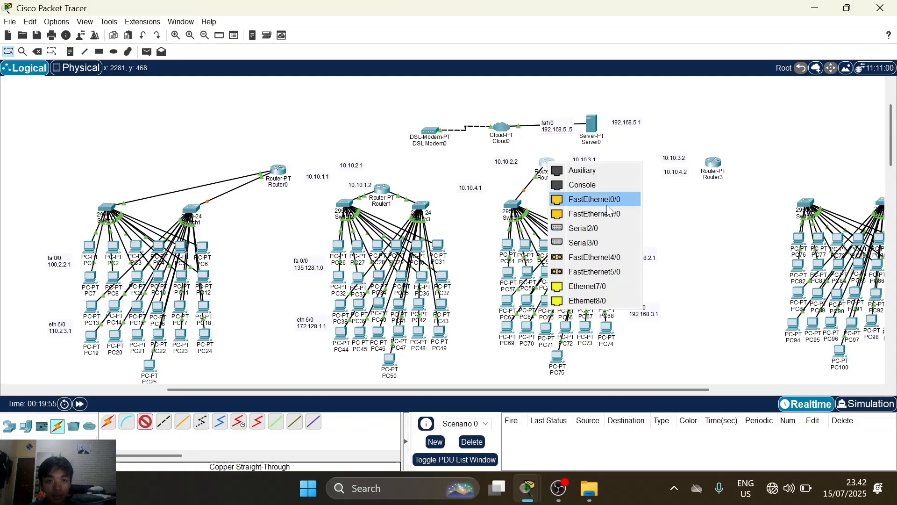
pyautogui.click(649, 237)
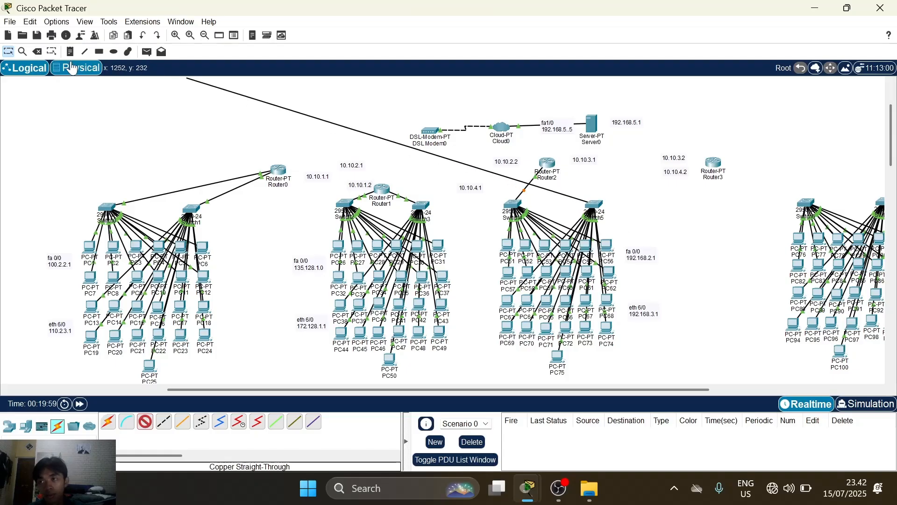
# Delete the Switch4–Router2 cable and reconnect Switch4's first free FastEthernet port to Router2's FastEthernet0/0 port with a copper straight-through cable.
pyautogui.click(37, 51)
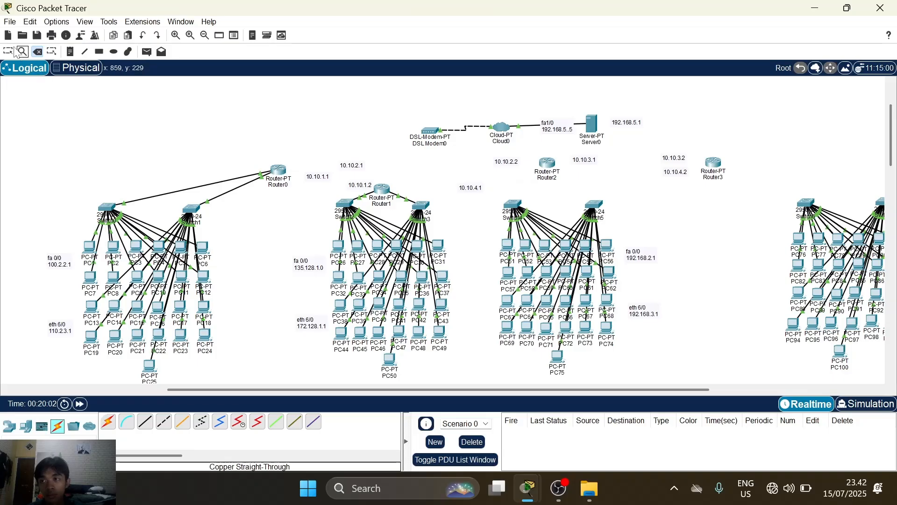
pyautogui.click(8, 52)
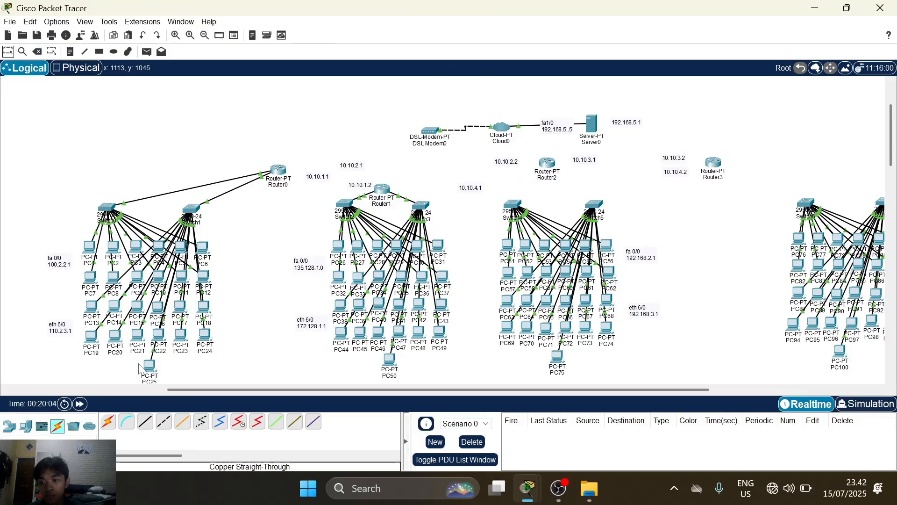
pyautogui.click(145, 419)
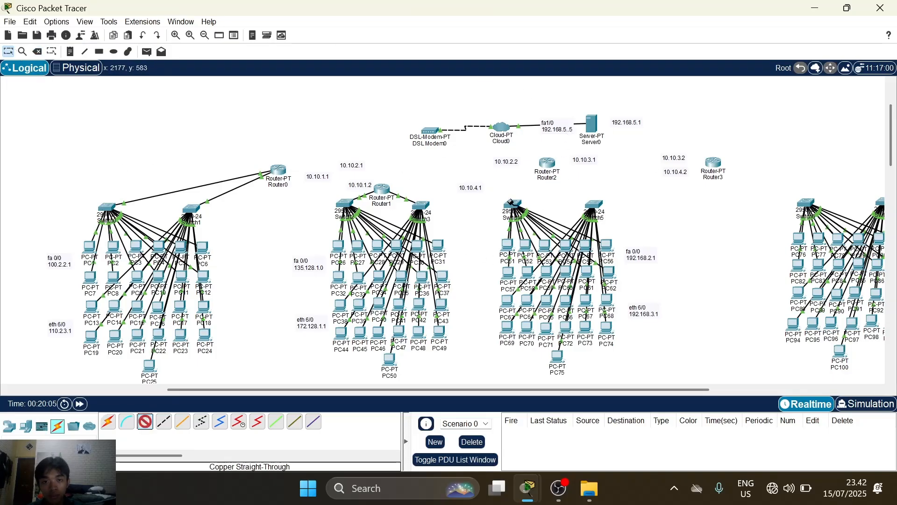
pyautogui.click(513, 205)
pyautogui.click(552, 225)
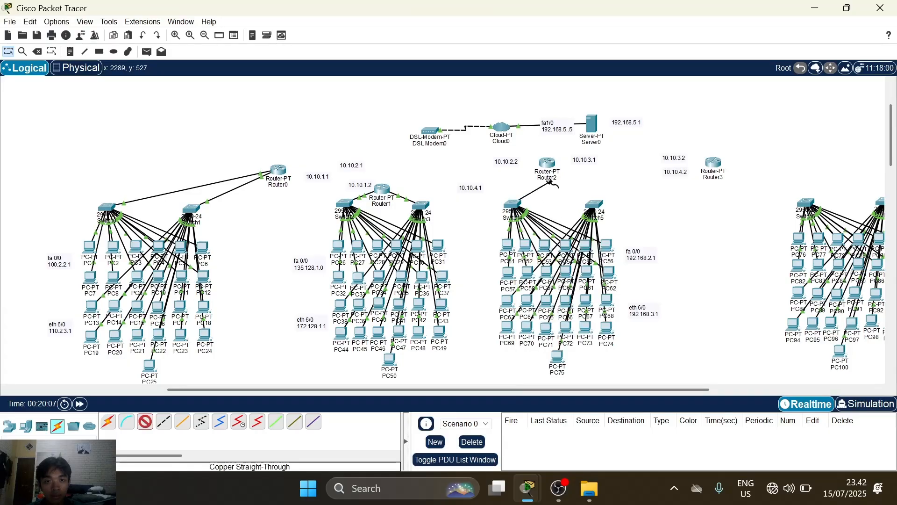
pyautogui.click(547, 164)
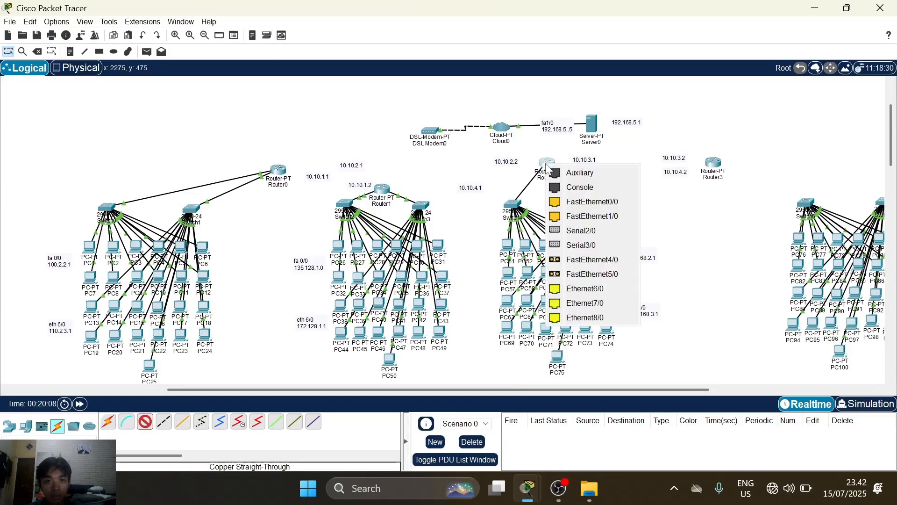
pyautogui.click(593, 204)
pyautogui.click(593, 204)
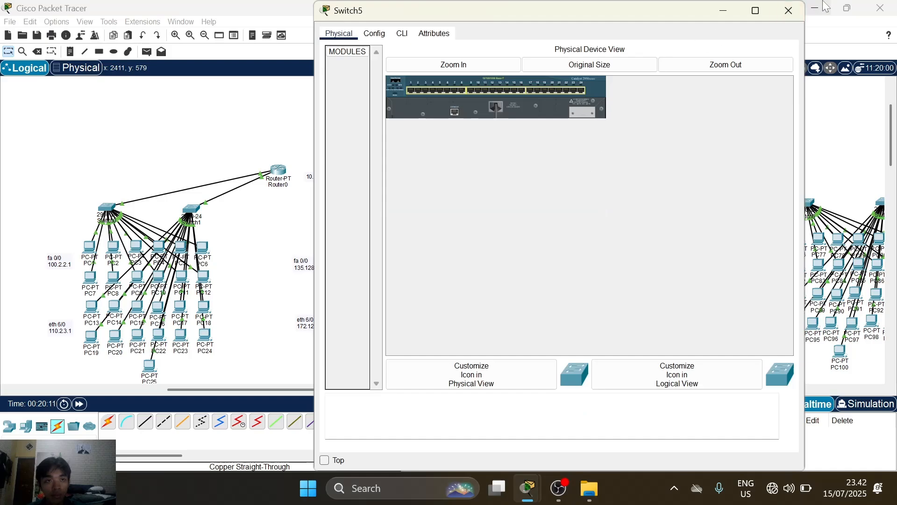
pyautogui.click(798, 8)
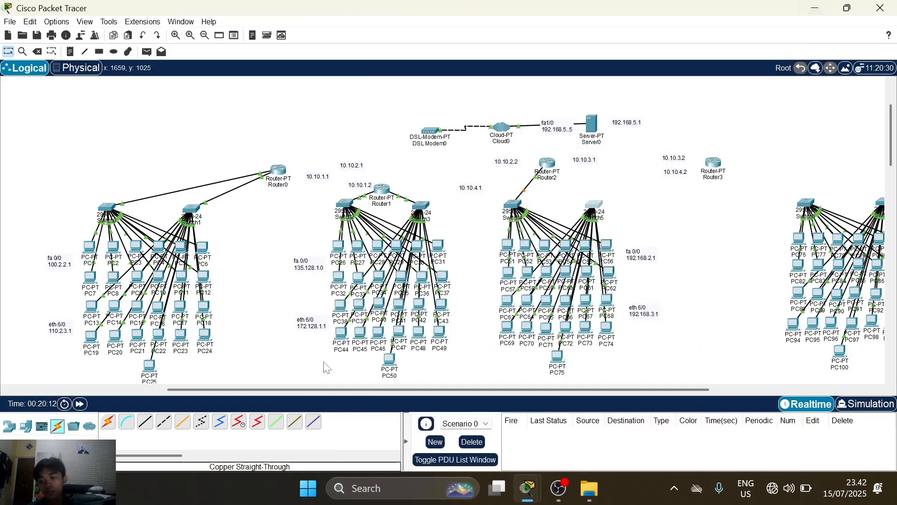
# Connect Switch5's FastEthernet0/14 port to Router2's Ethernet6/0 port with a copper straight-through cable.
pyautogui.click(145, 422)
pyautogui.click(596, 204)
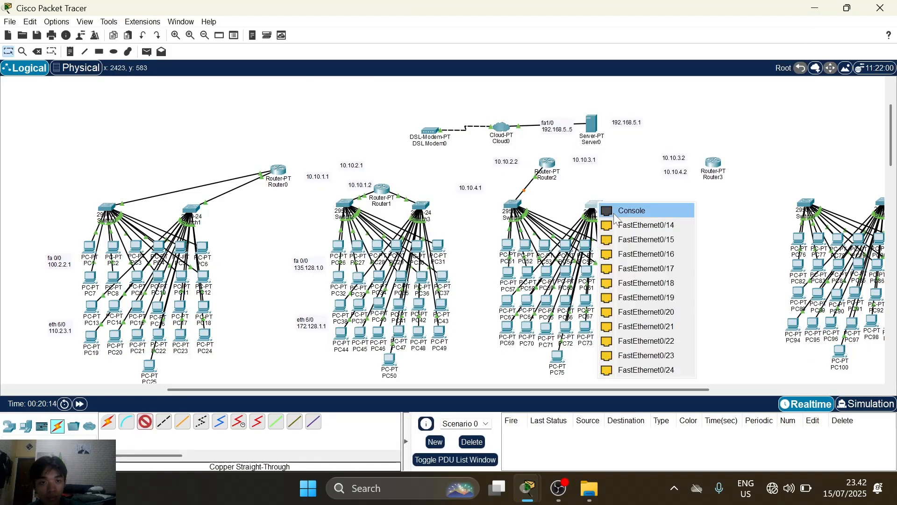
pyautogui.click(618, 225)
pyautogui.click(547, 162)
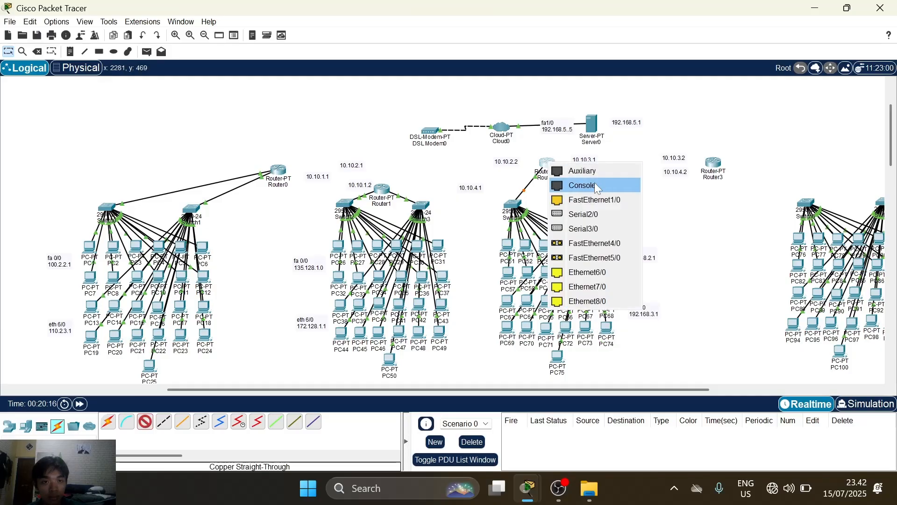
pyautogui.click(609, 284)
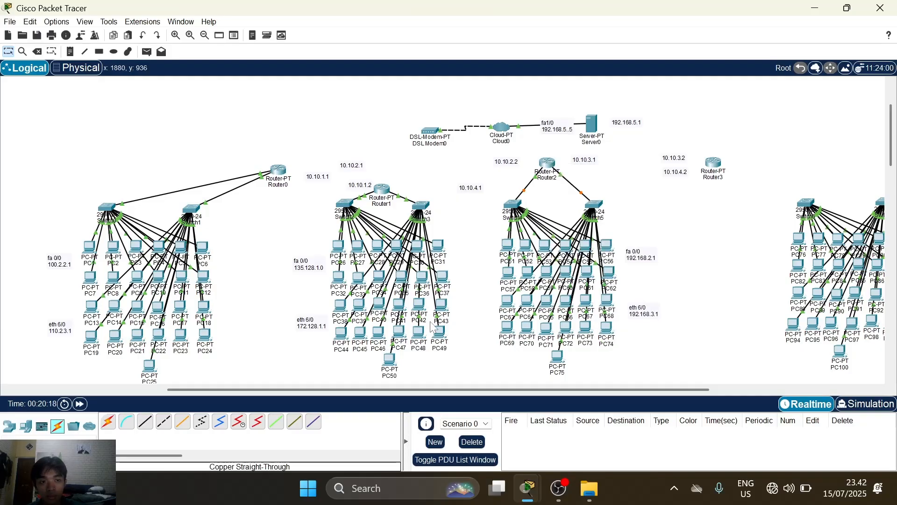
# Connect Switch6's FastEthernet0/13 port to Router3's FastEthernet0/0 port with a copper straight-through cable.
pyautogui.hscroll(3, 648, 235)
pyautogui.hscroll(-2, 649, 235)
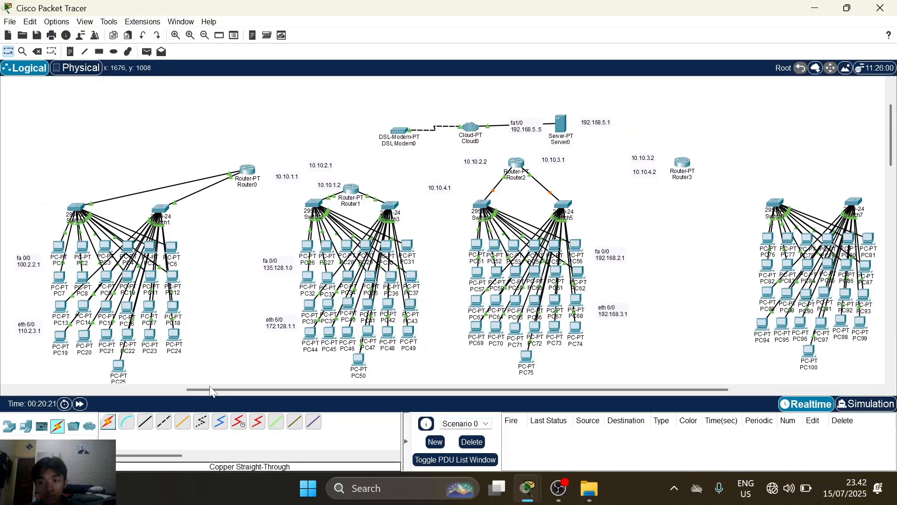
pyautogui.click(145, 422)
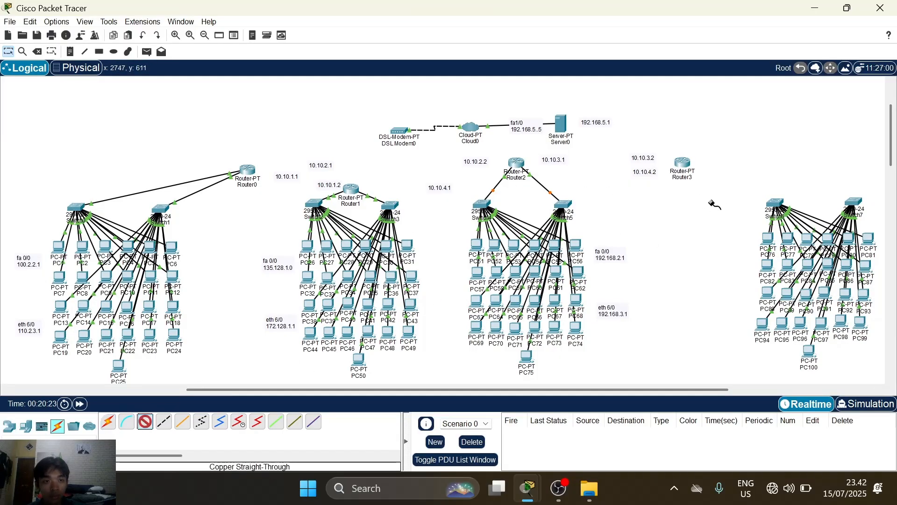
pyautogui.click(774, 204)
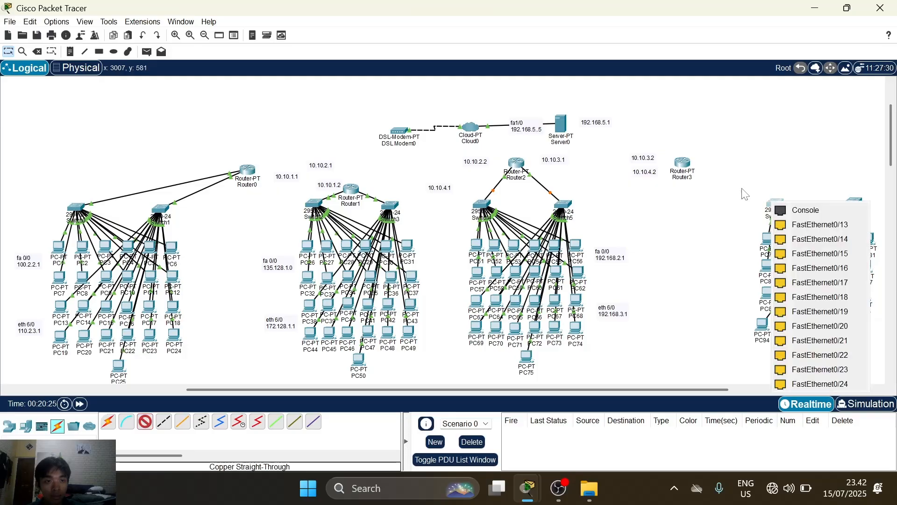
pyautogui.click(820, 224)
pyautogui.click(682, 163)
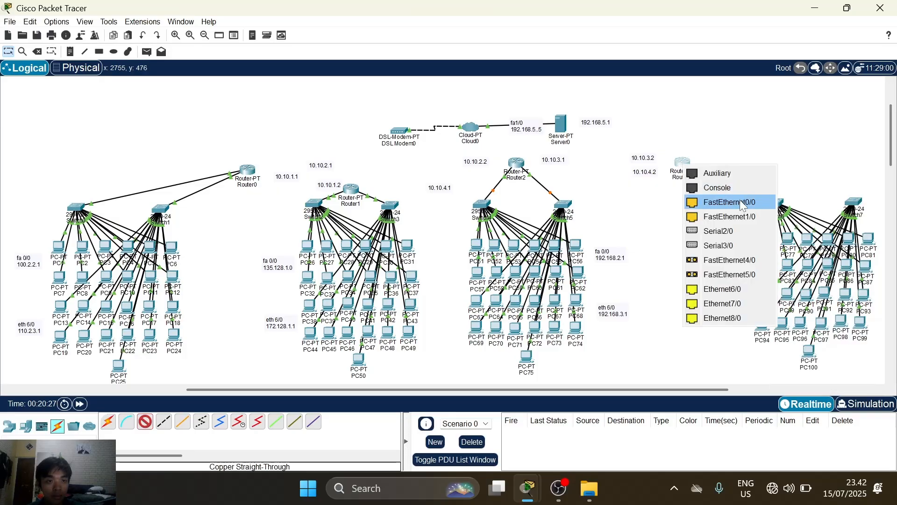
pyautogui.click(743, 204)
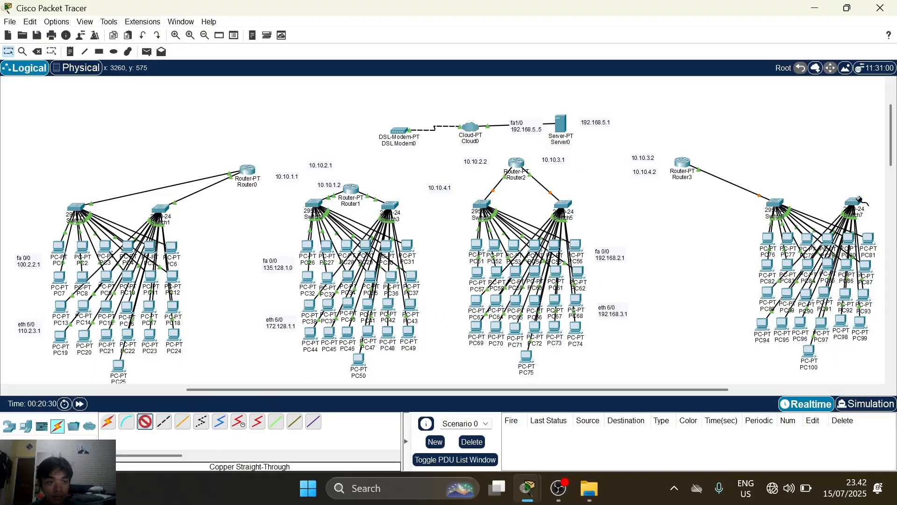
# Connect the first free FastEthernet port of Switch7 to Router3's Ethernet6/0 port with a copper straight-through cable.
pyautogui.click(855, 201)
pyautogui.click(862, 222)
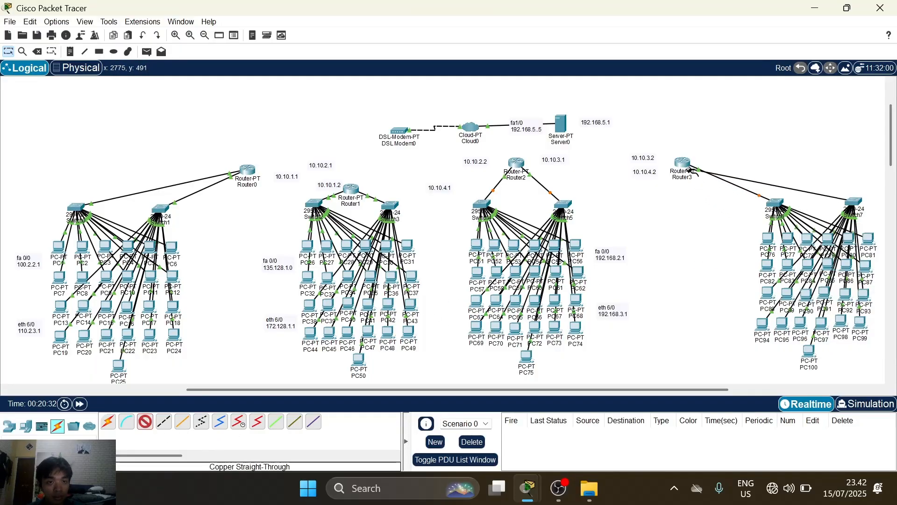
pyautogui.click(682, 163)
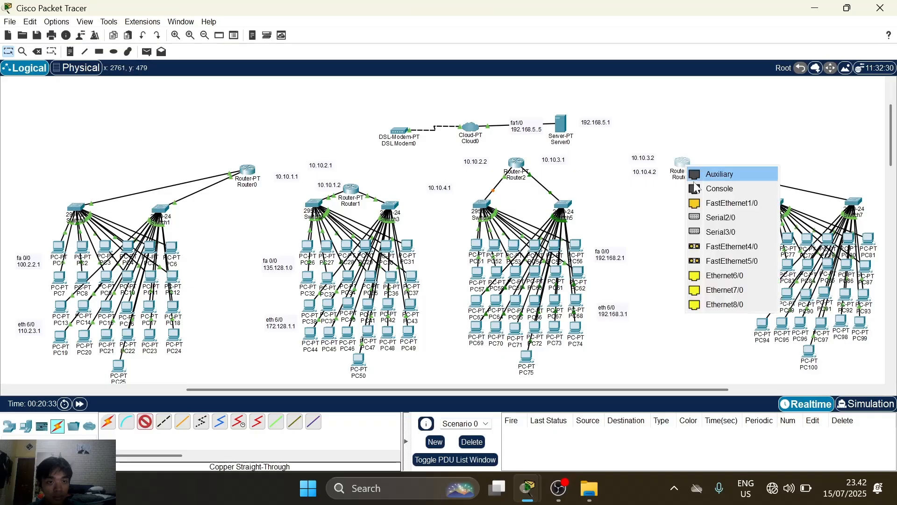
pyautogui.click(723, 275)
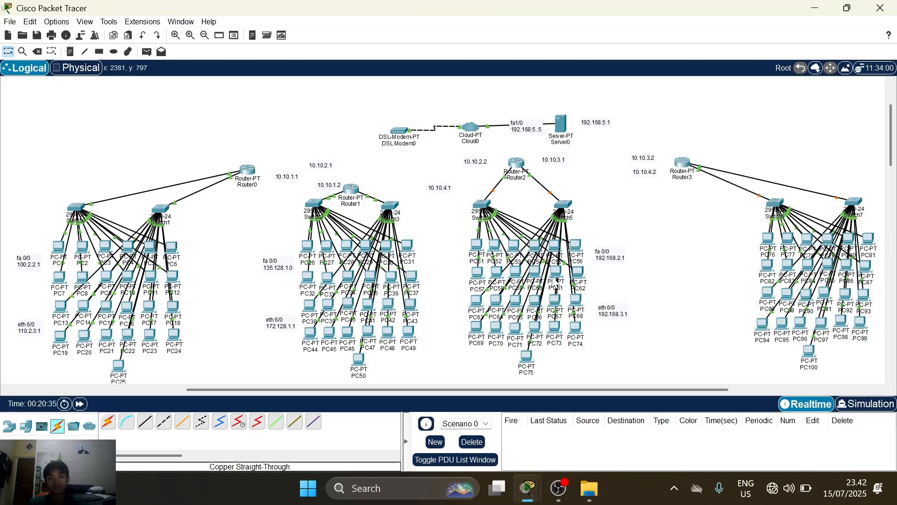
# Connect DSL Modem0's Port 1 to Router0's FastEthernet1/0 port with a copper straight-through cable.
pyautogui.moveTo(556, 284)
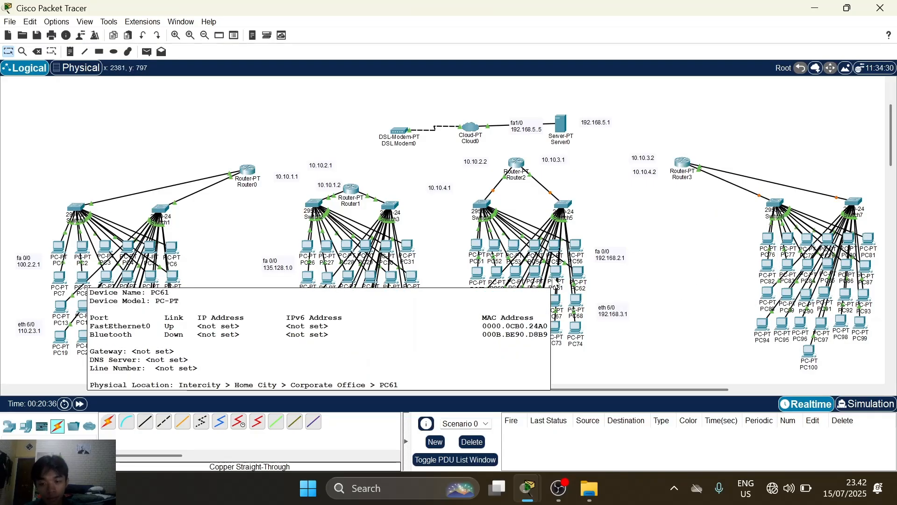
pyautogui.click(146, 423)
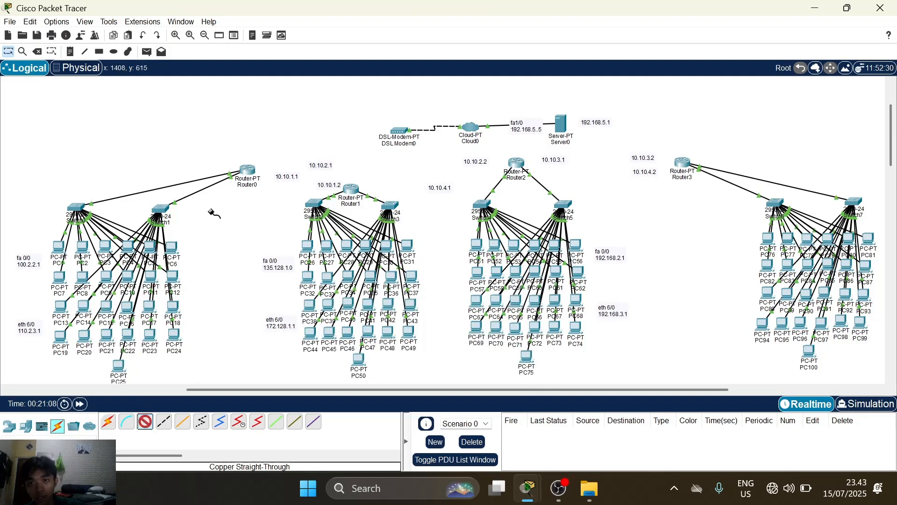
pyautogui.click(399, 132)
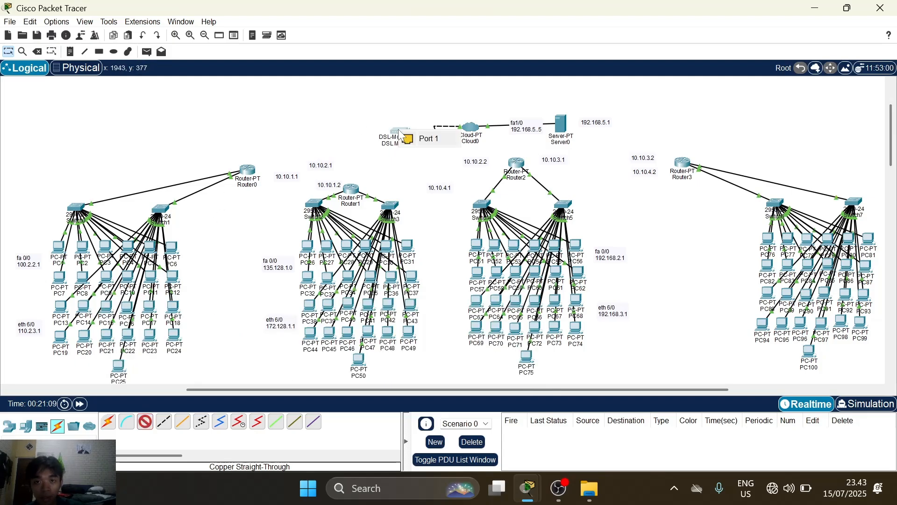
pyautogui.click(430, 139)
pyautogui.click(248, 170)
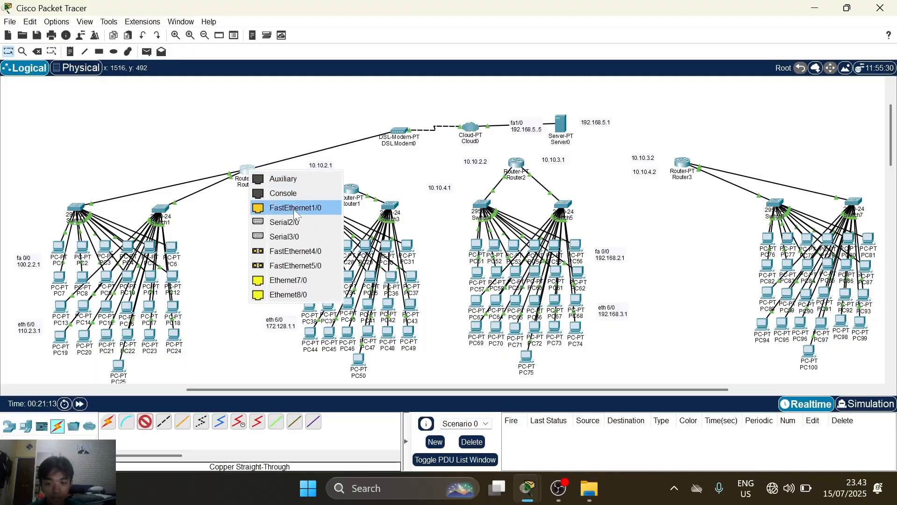
pyautogui.click(319, 208)
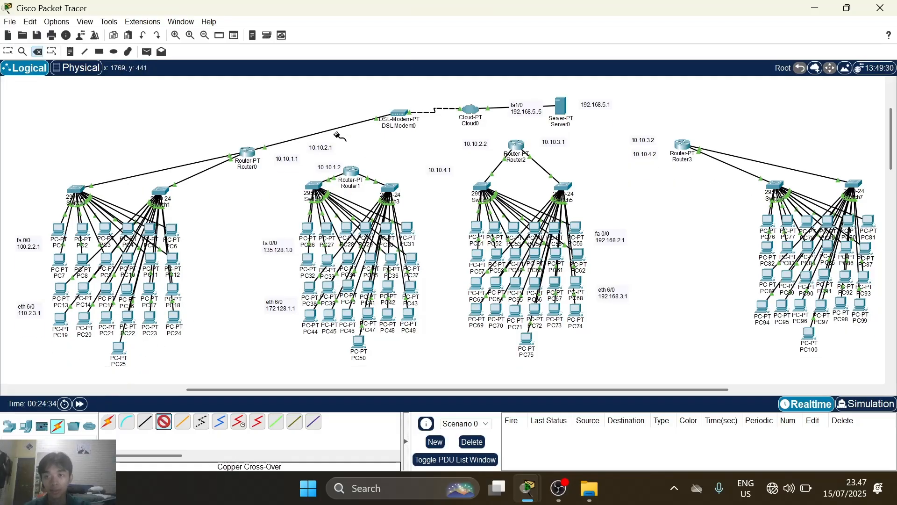
# Connect Router0's Ethernet7/0 port to Router1's Ethernet7/0 port with a copper cross-over cable.
pyautogui.click(253, 153)
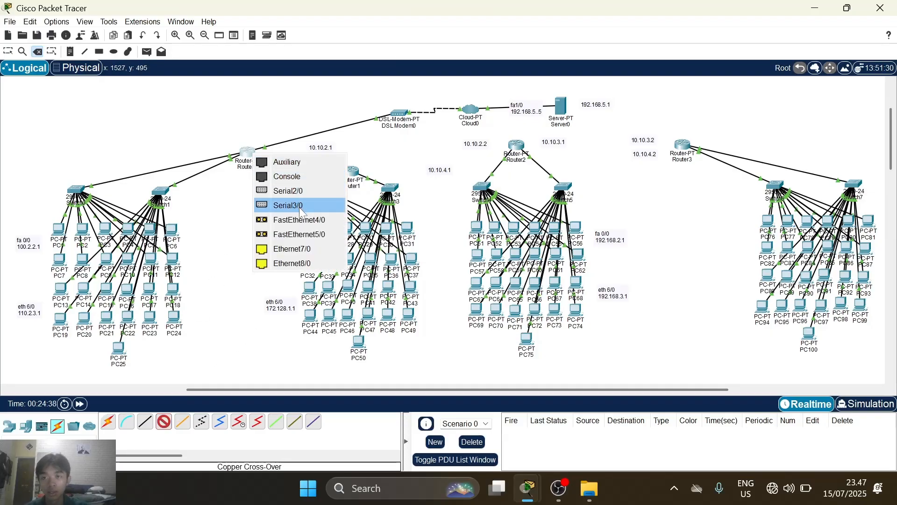
pyautogui.click(308, 255)
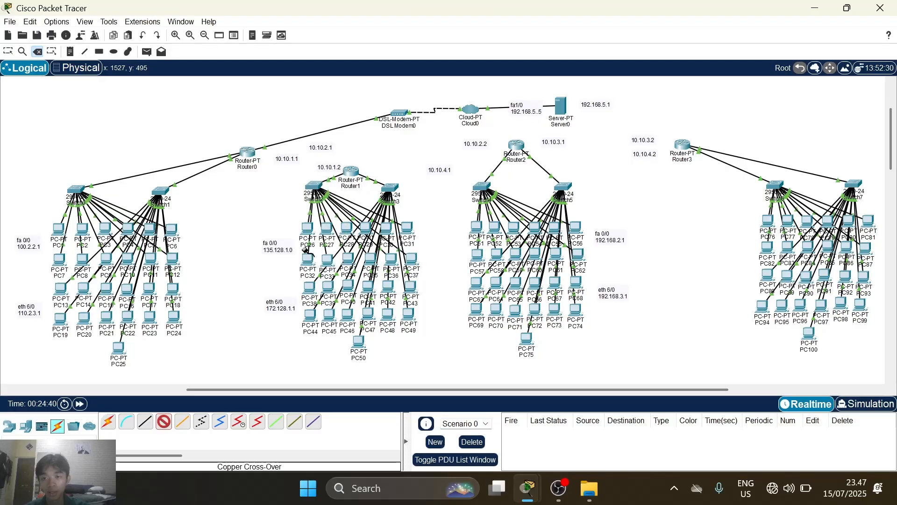
pyautogui.click(353, 174)
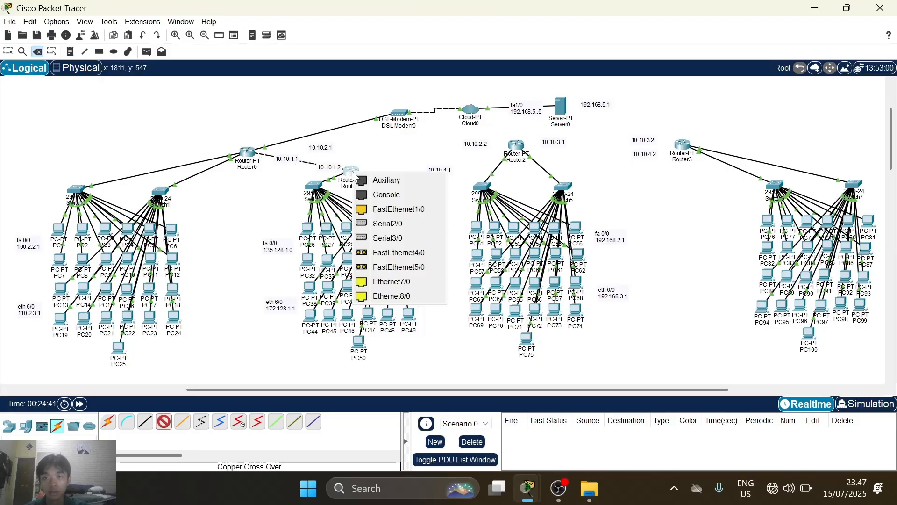
pyautogui.click(408, 282)
# Connect a free Ethernet port of Router2 to Router3's Ethernet7/0 port with a copper cross-over cable.
pyautogui.click(164, 422)
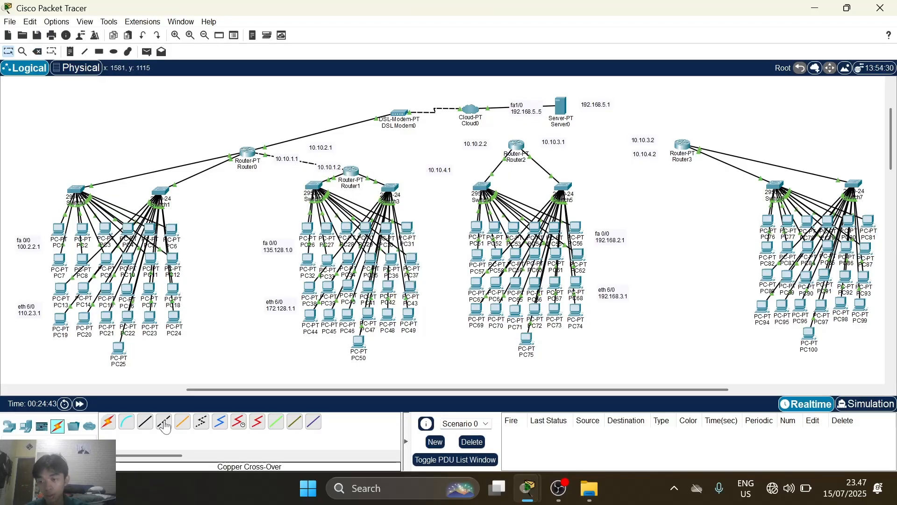
pyautogui.click(512, 148)
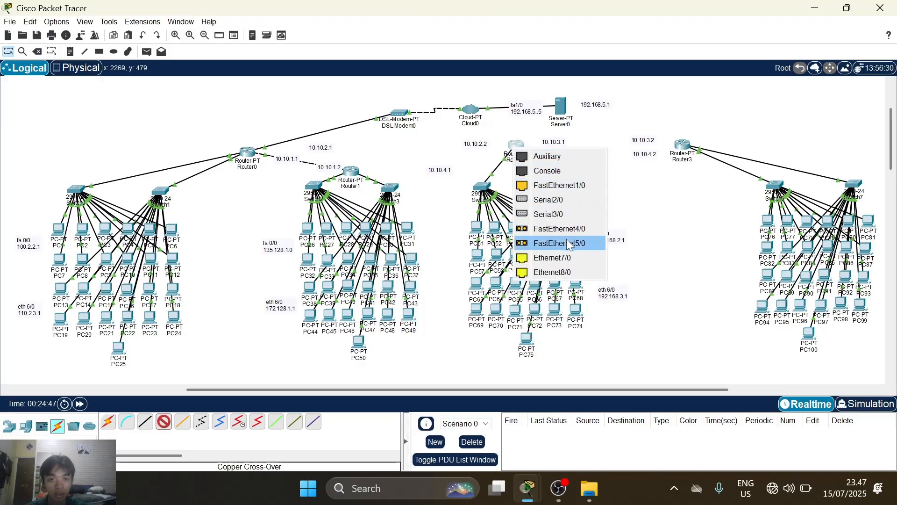
pyautogui.click(560, 265)
pyautogui.click(682, 145)
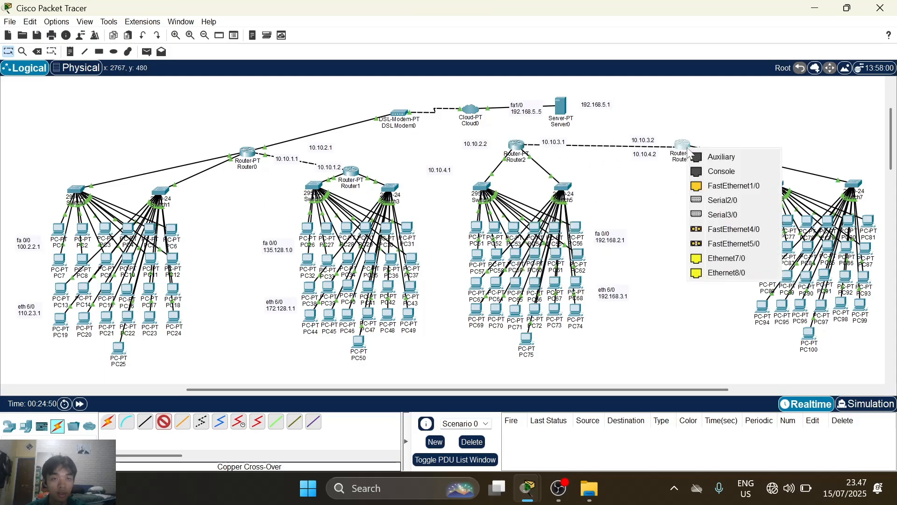
pyautogui.click(742, 258)
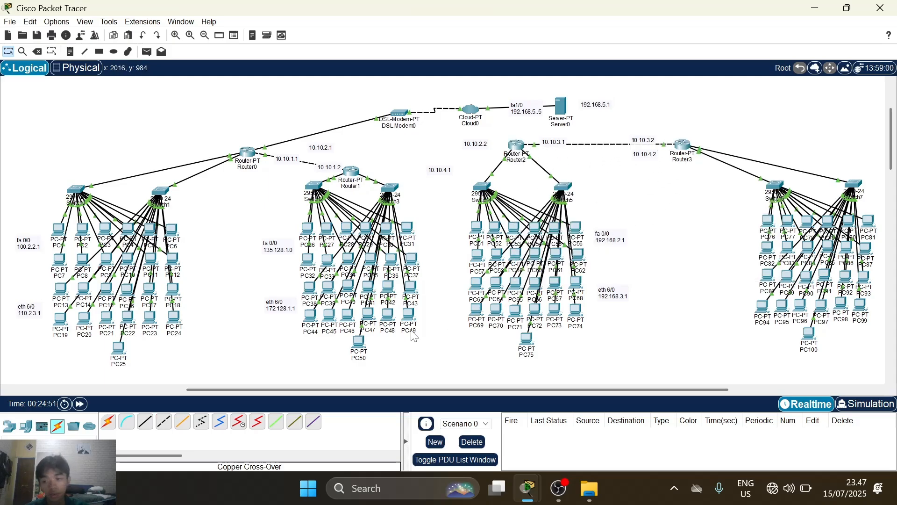
# Connect Router0's Ethernet8/0 port to a free Ethernet port of Router2 with a copper cross-over cable.
pyautogui.click(165, 423)
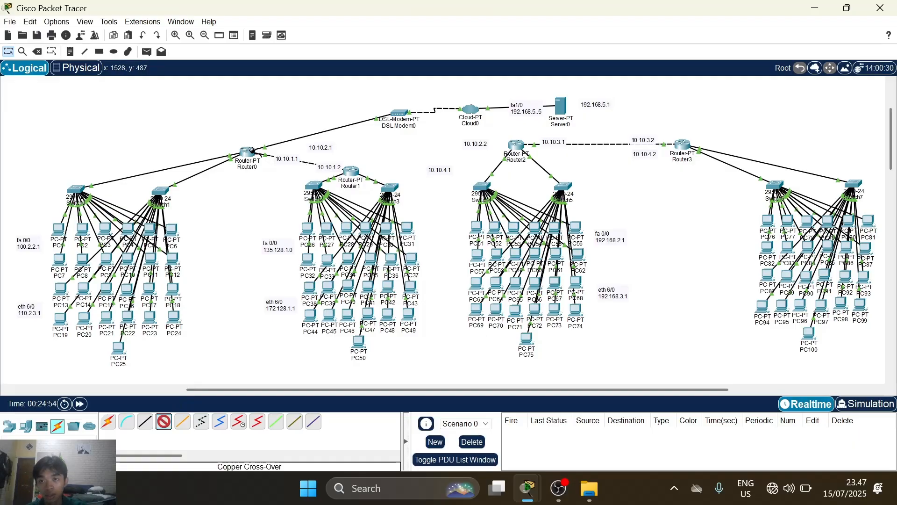
pyautogui.click(247, 152)
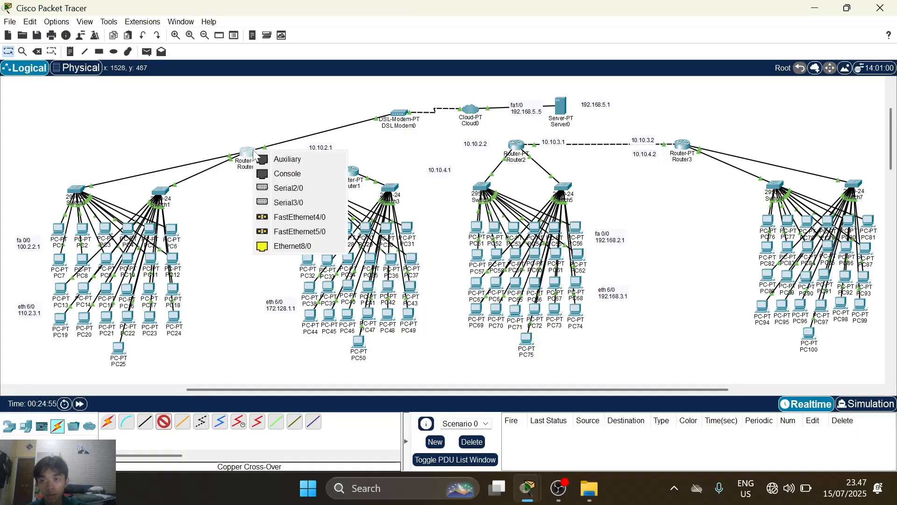
pyautogui.click(318, 246)
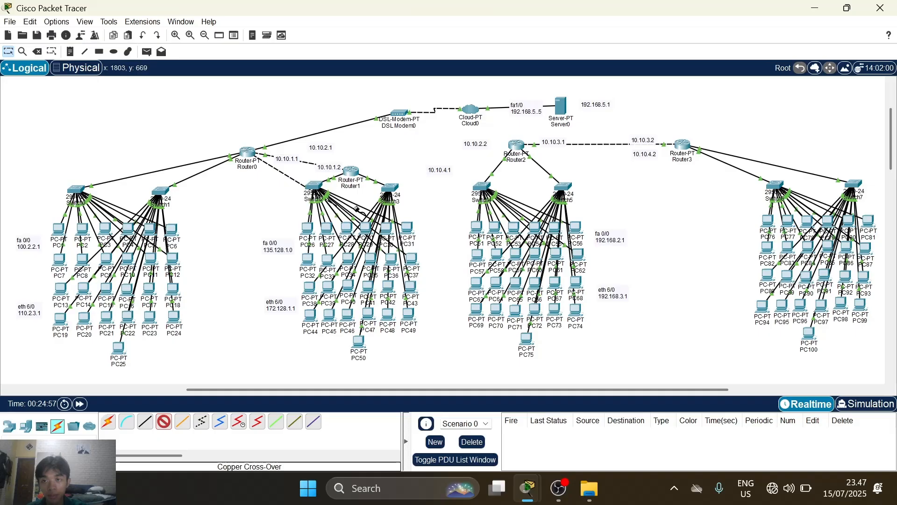
pyautogui.click(518, 146)
pyautogui.click(565, 259)
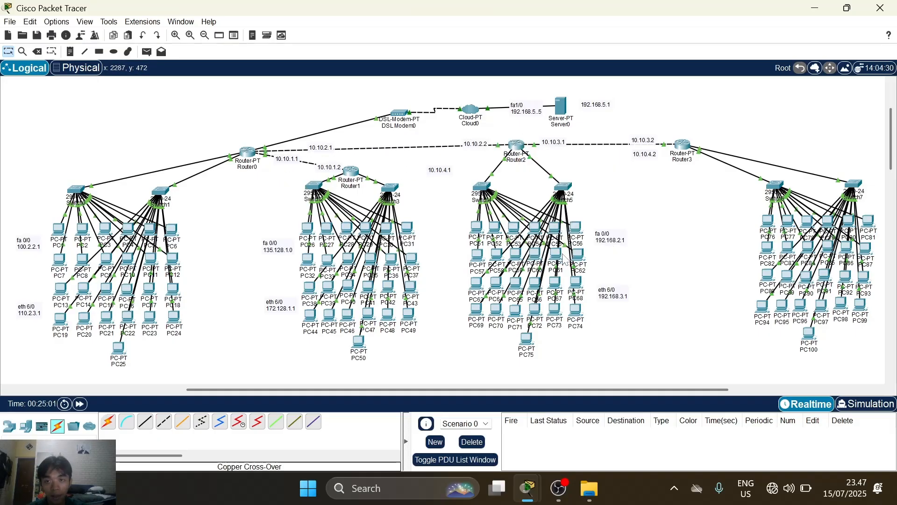
# Connect Router1's Ethernet8/0 port to a free Ethernet port of Router3 with a copper cross-over cable.
pyautogui.click(165, 424)
pyautogui.click(351, 171)
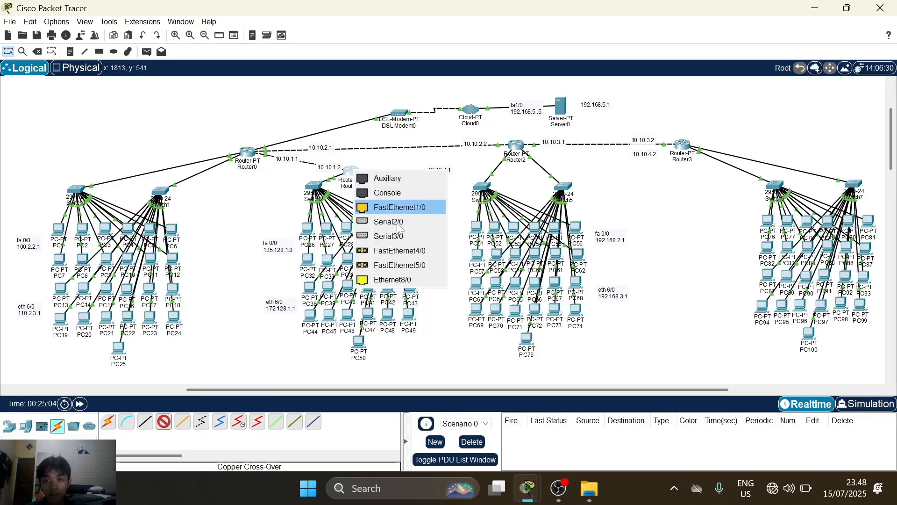
pyautogui.click(393, 280)
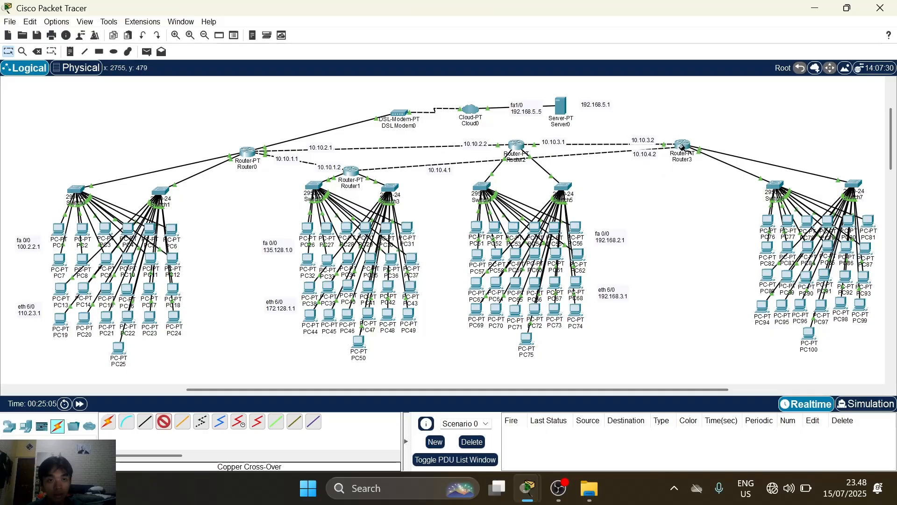
pyautogui.click(682, 147)
pyautogui.click(735, 257)
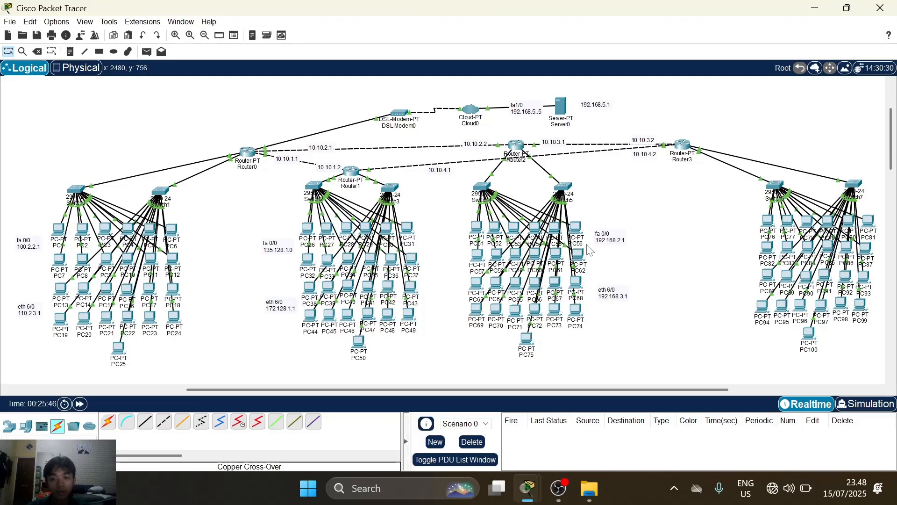
# Check Server0's IP configuration, including its IPv4 address, subnet mask and default gateway.
pyautogui.scroll(1, 635, 213)
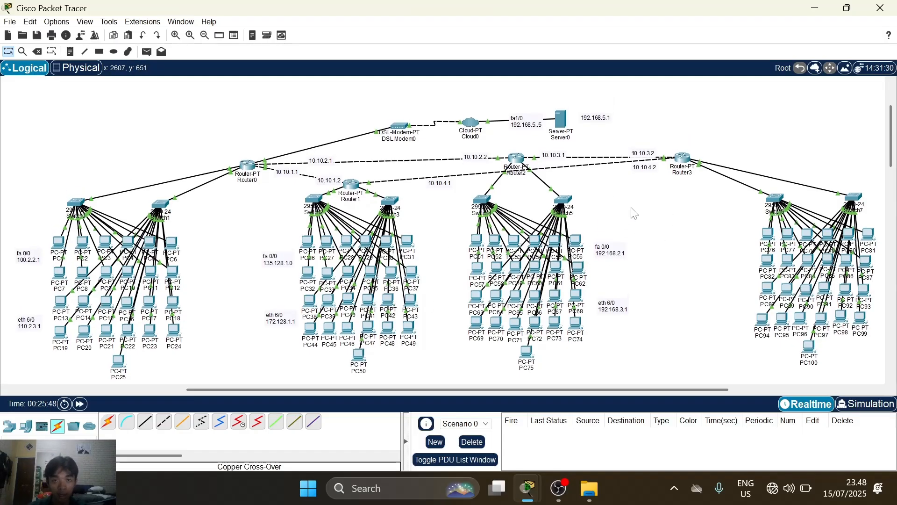
pyautogui.click(560, 121)
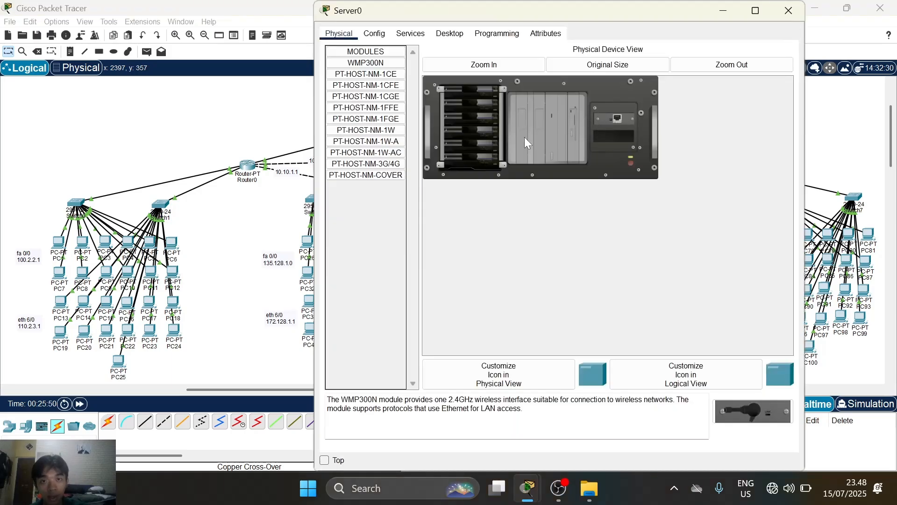
pyautogui.click(449, 34)
pyautogui.click(369, 72)
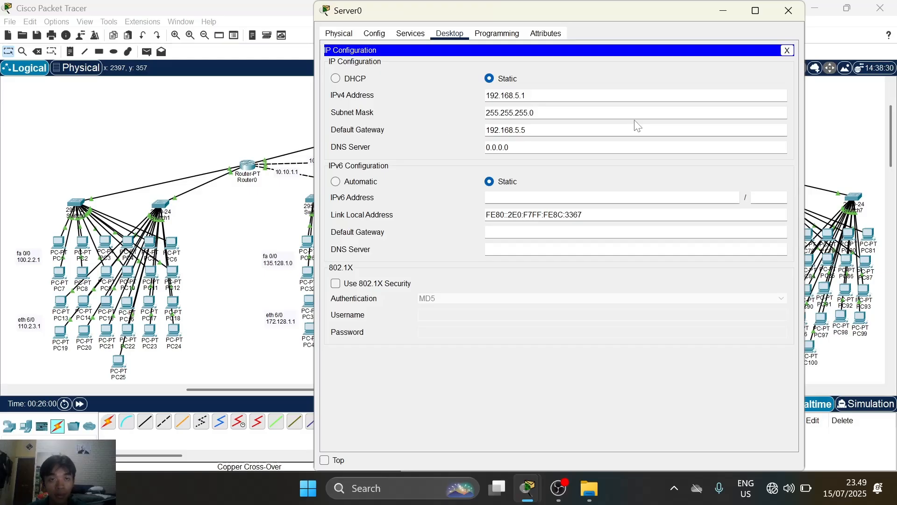
pyautogui.click(789, 10)
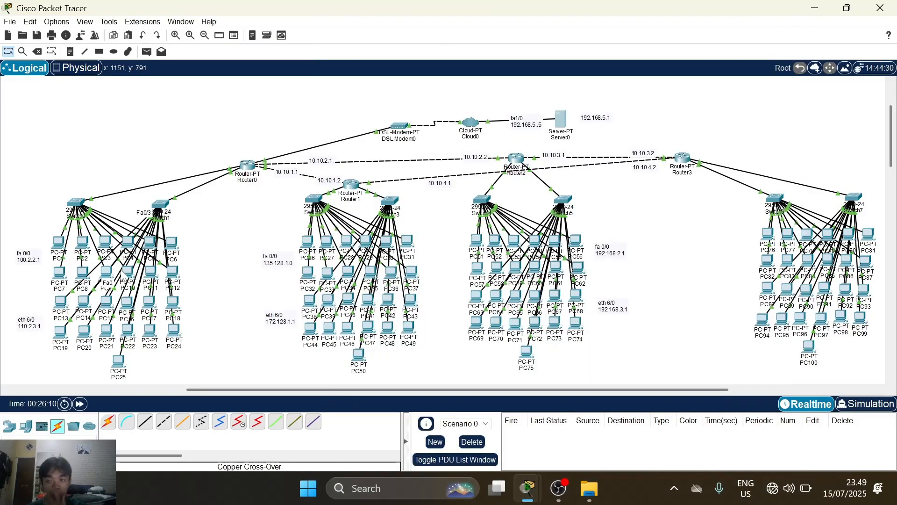
# Check the IP configurations of PC1 and PC12 in Router0's fa 0/0 network, comparing address, subnet mask and default gateway.
pyautogui.click(59, 247)
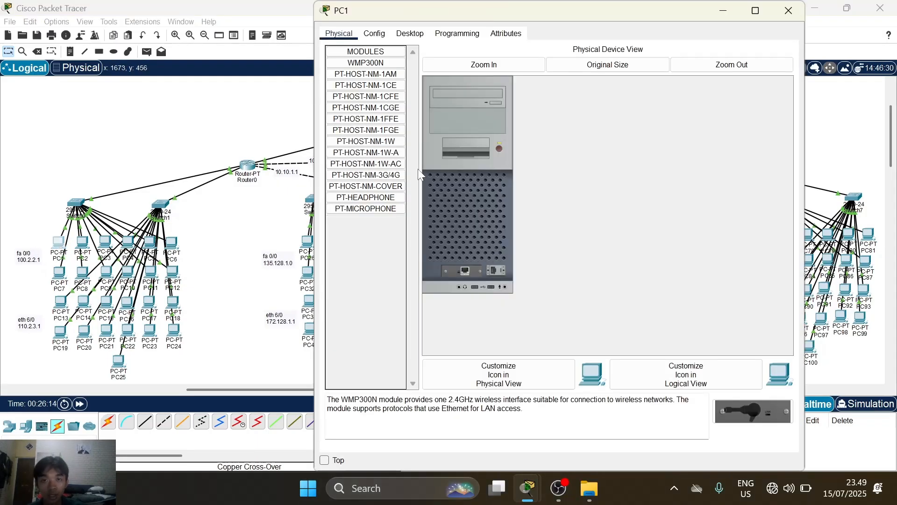
pyautogui.click(410, 33)
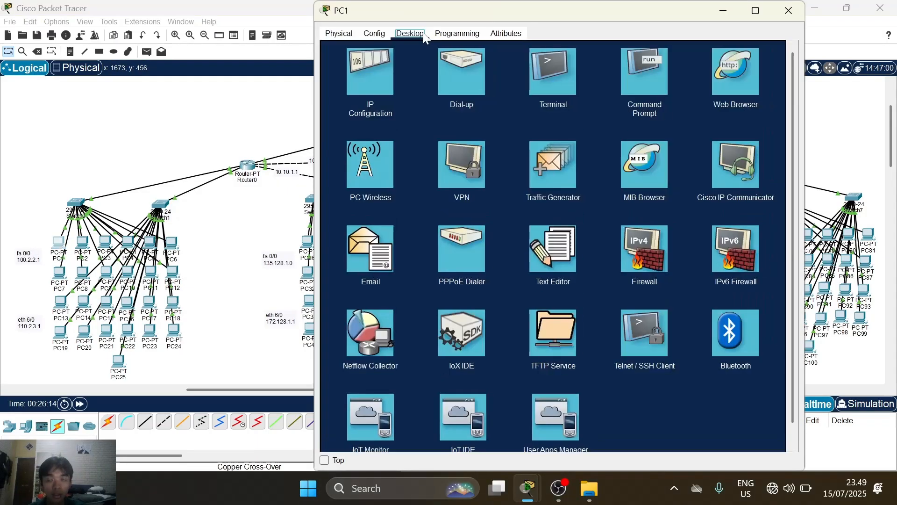
pyautogui.click(369, 71)
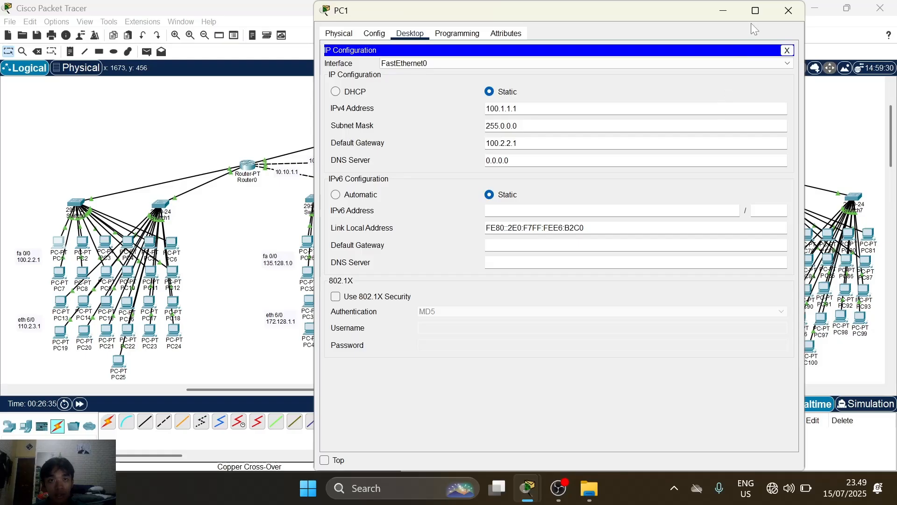
pyautogui.click(789, 10)
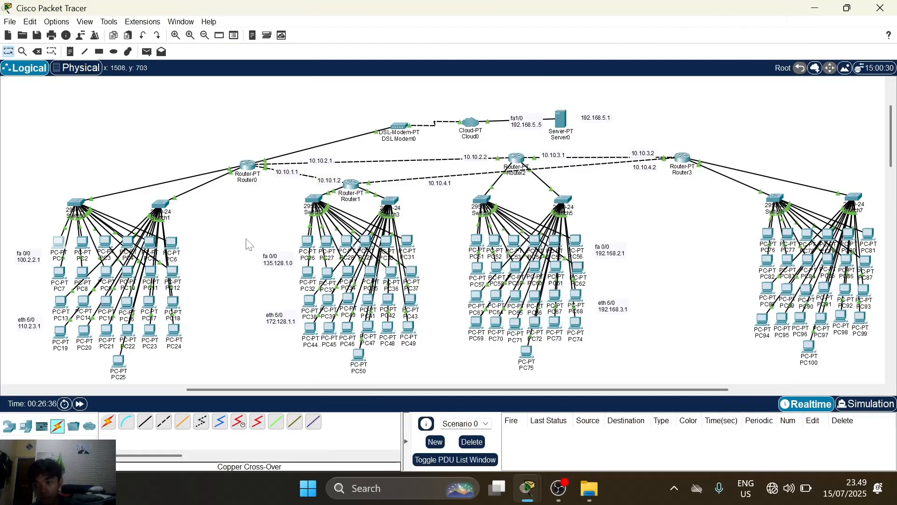
pyautogui.doubleClick(172, 271)
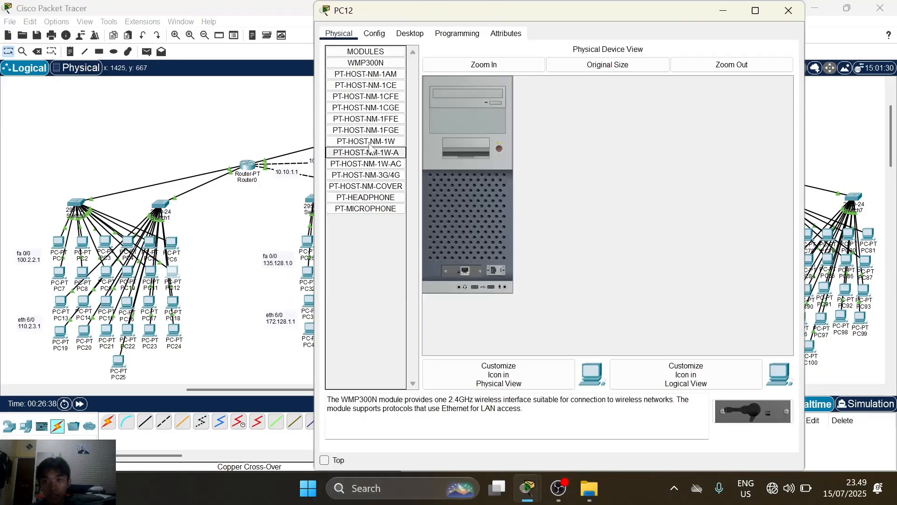
pyautogui.click(418, 34)
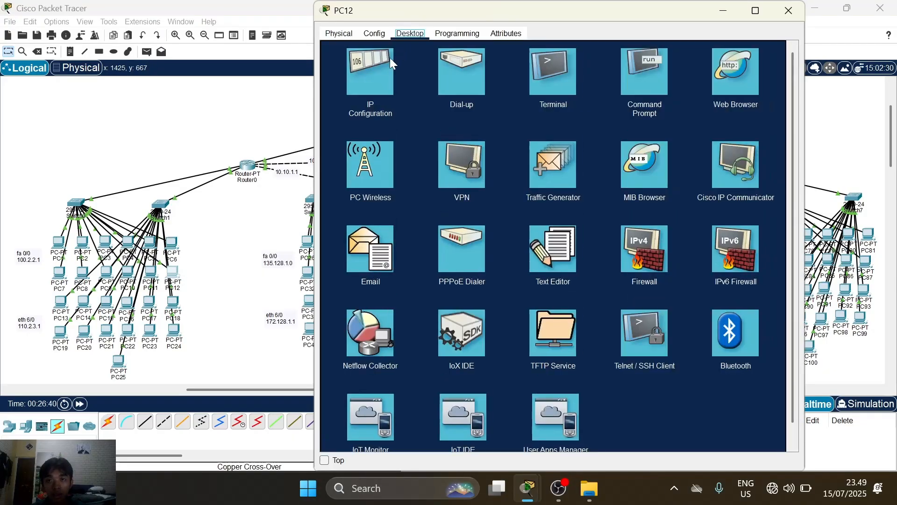
pyautogui.click(391, 62)
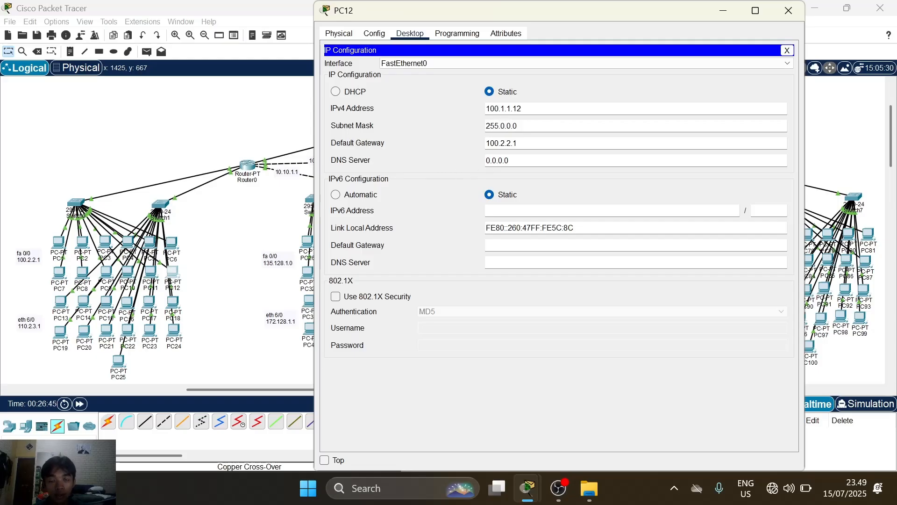
pyautogui.click(789, 10)
# Check the IP configurations of PC13 and PC25 in Router0's eth 6/0 network, comparing address, subnet mask and default gateway.
pyautogui.scroll(-2, 262, 299)
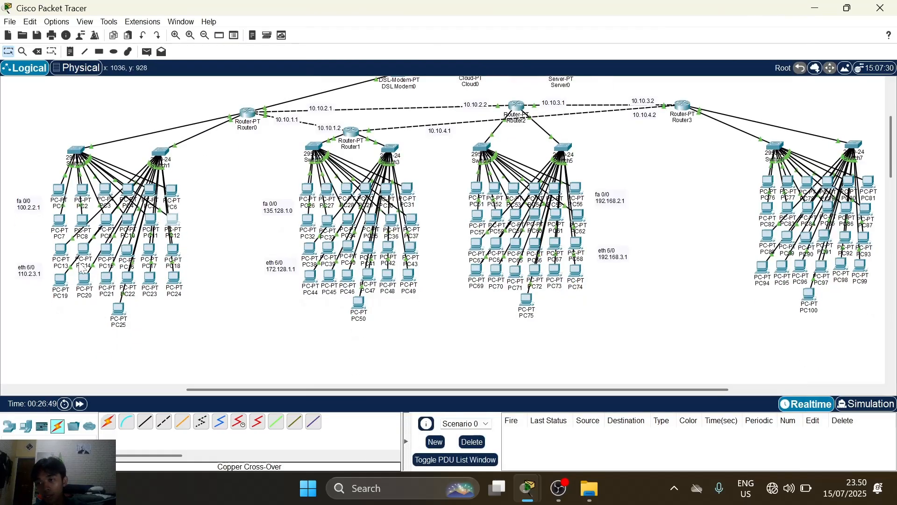
pyautogui.click(60, 251)
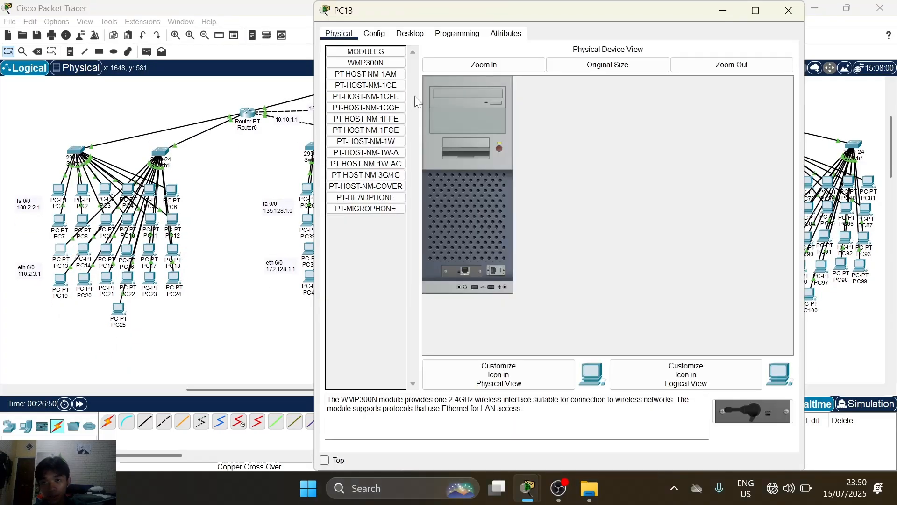
pyautogui.click(411, 34)
pyautogui.click(388, 95)
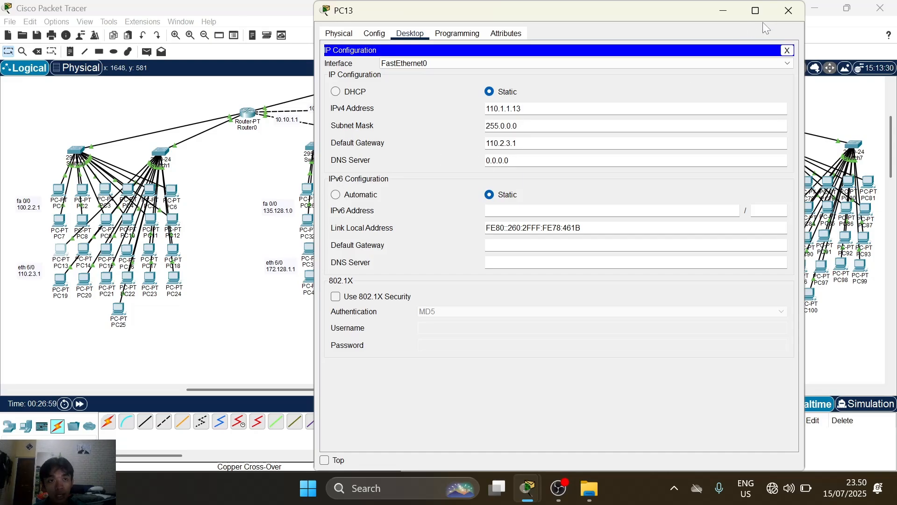
pyautogui.click(789, 10)
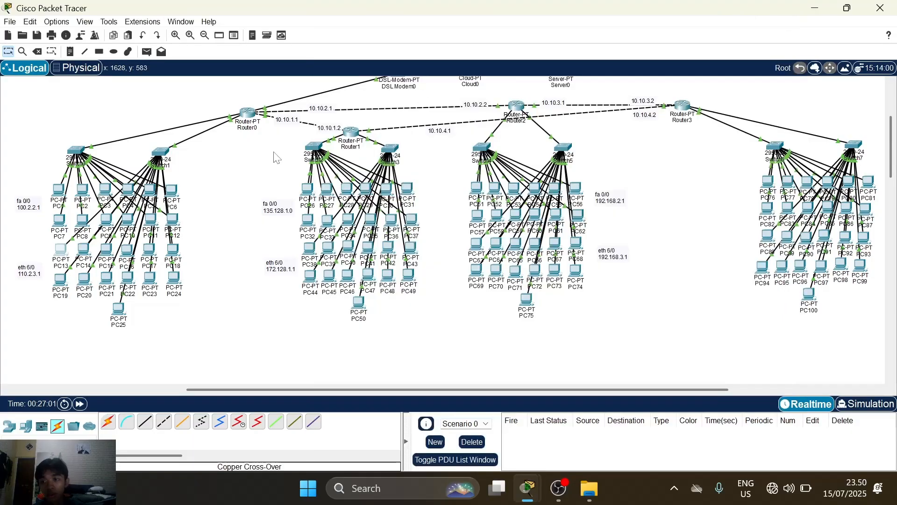
pyautogui.click(121, 321)
pyautogui.click(423, 34)
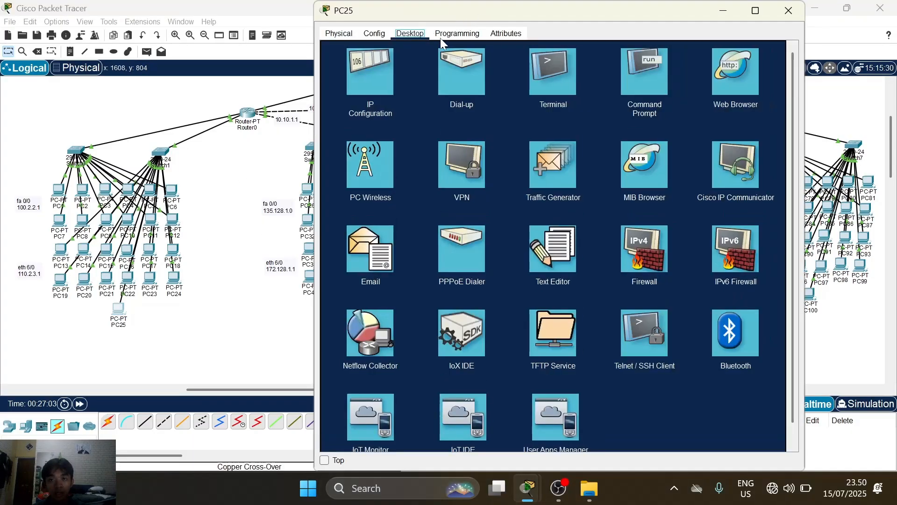
pyautogui.click(374, 82)
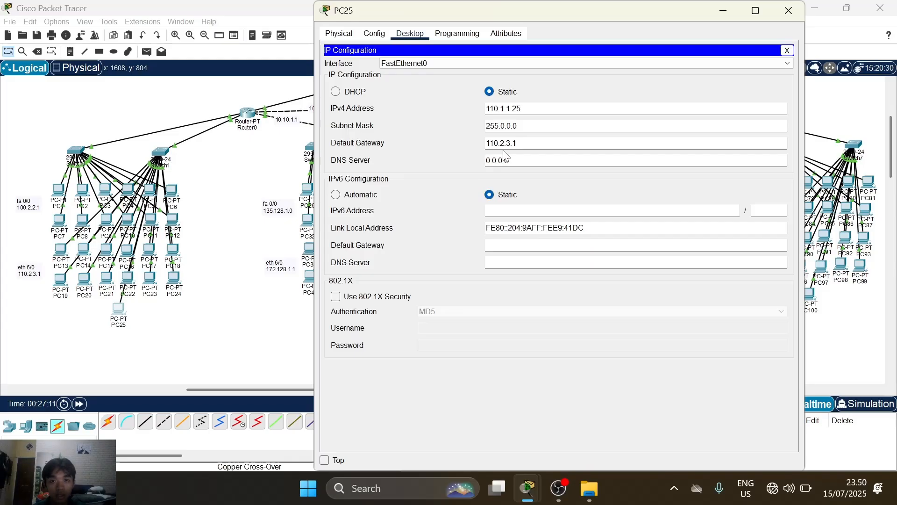
pyautogui.click(789, 10)
# Check the IP configurations of PC26 and PC37 in Router1's fa 0/0 network, comparing address, subnet mask and default gateway.
pyautogui.scroll(1, 306, 300)
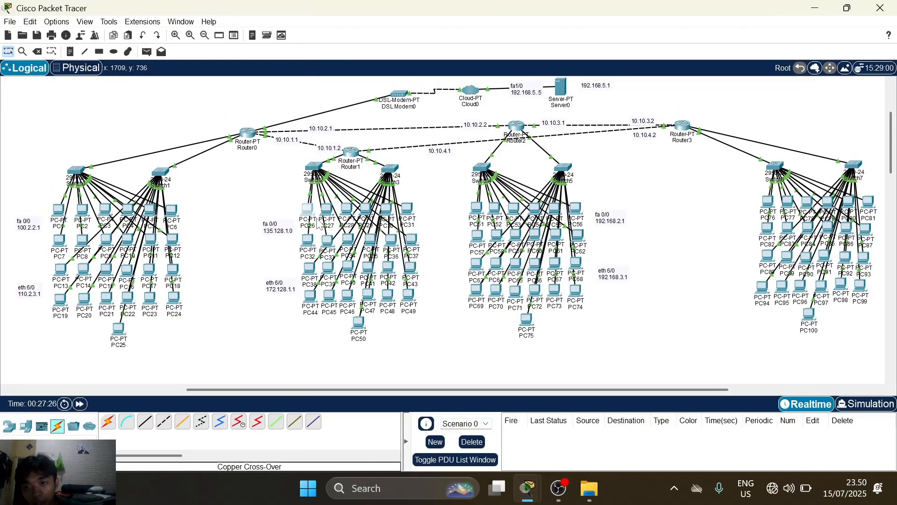
pyautogui.click(309, 210)
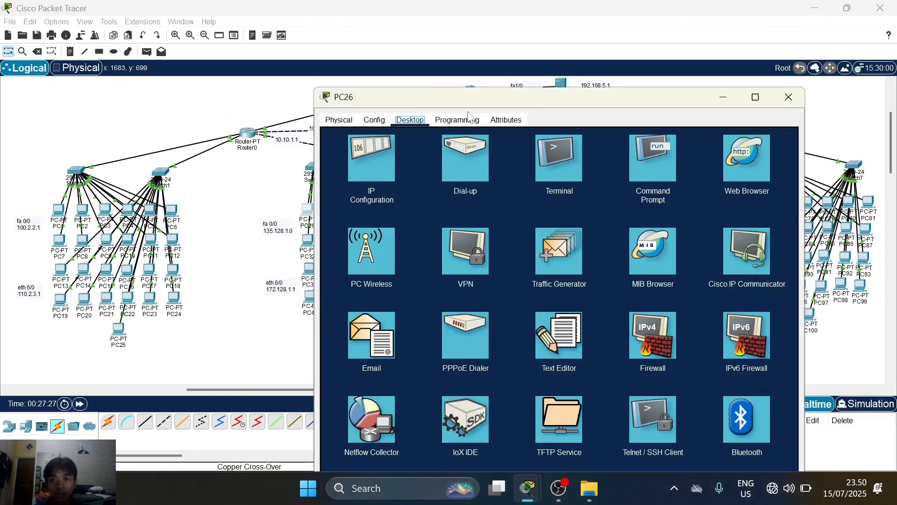
pyautogui.click(378, 166)
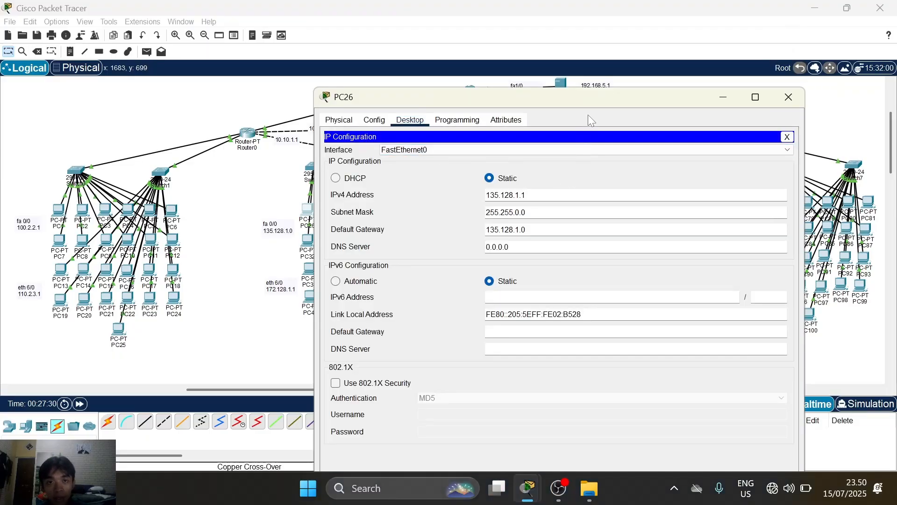
pyautogui.moveTo(595, 103); pyautogui.dragTo(568, 39)
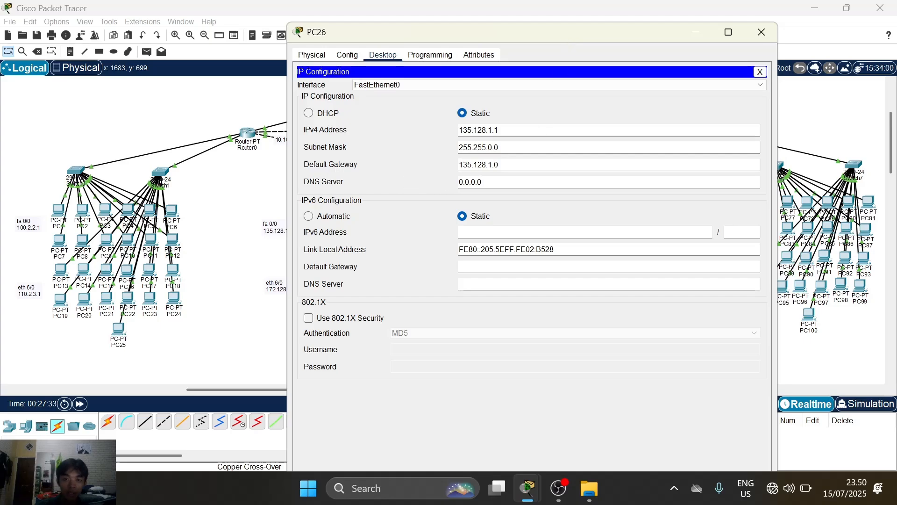
pyautogui.click(762, 32)
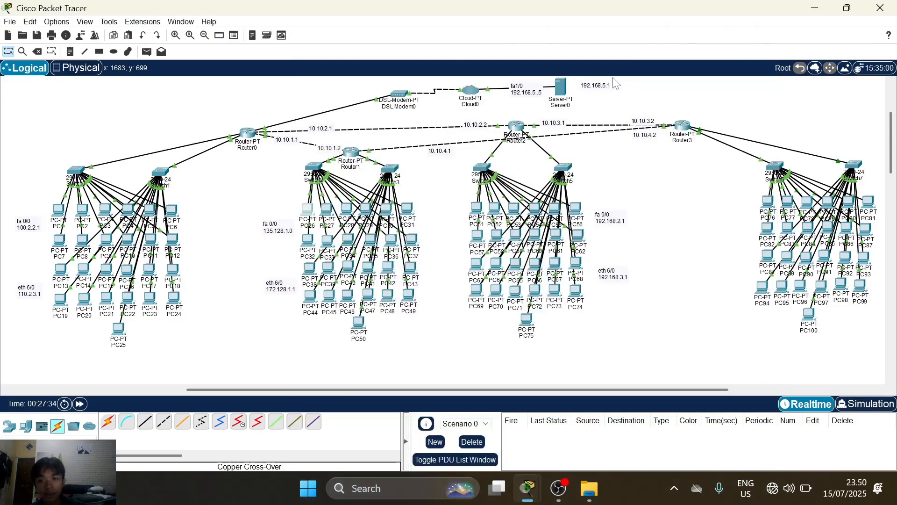
pyautogui.click(412, 240)
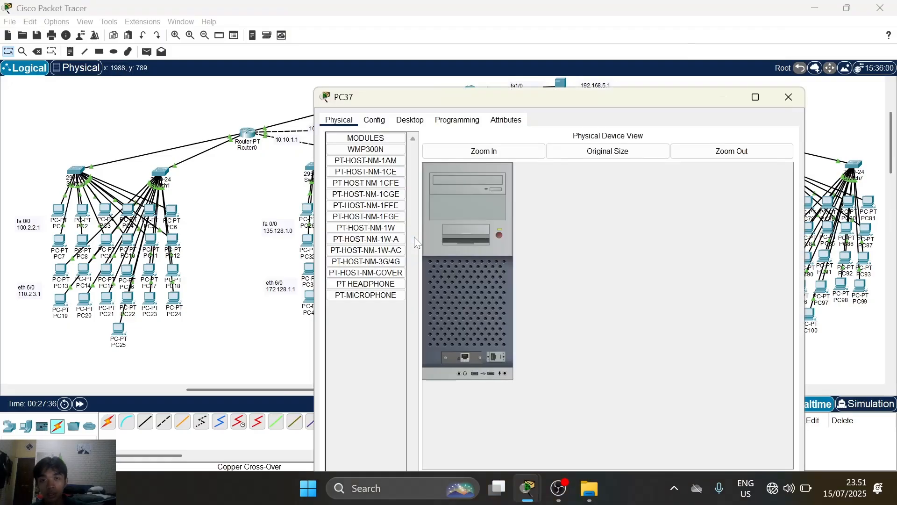
pyautogui.click(411, 122)
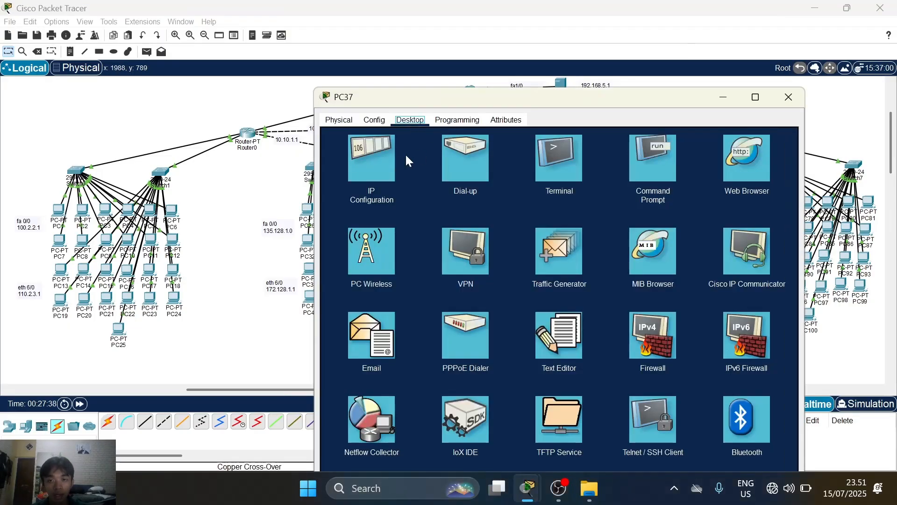
pyautogui.click(388, 157)
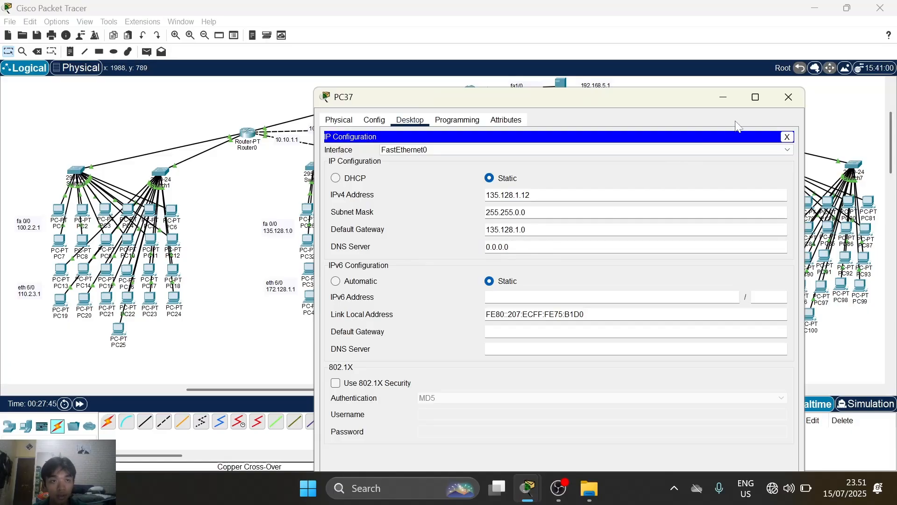
pyautogui.click(788, 98)
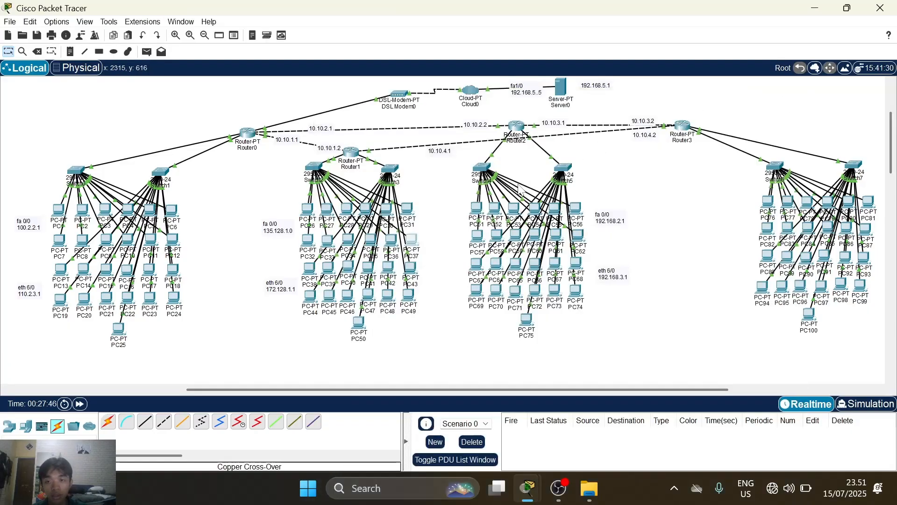
# Check PC38's IP configuration in Router1's eth 6/0 network, including its address, subnet mask and default gateway.
pyautogui.click(309, 269)
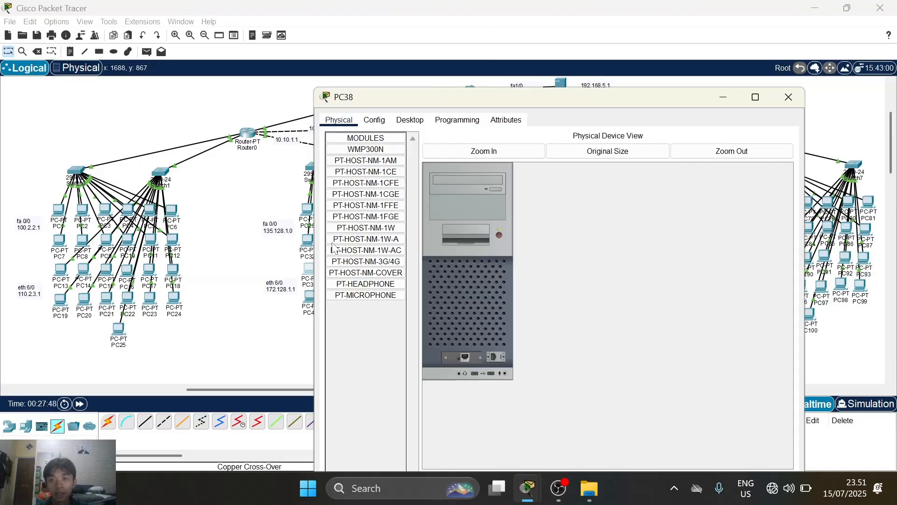
pyautogui.click(411, 121)
pyautogui.click(364, 161)
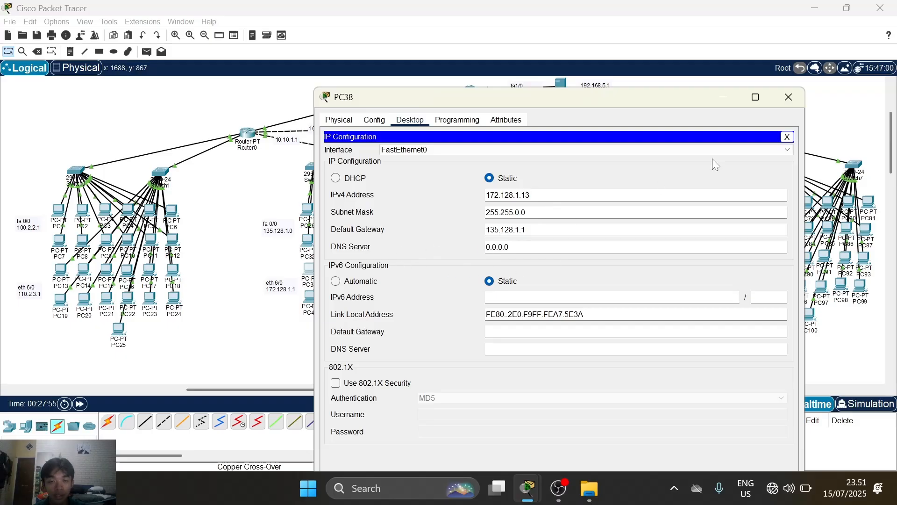
pyautogui.click(799, 95)
# Check the IP configurations of PC51 and PC62 in Router2's fa 0/0 network, comparing address, subnet mask and default gateway.
pyautogui.hscroll(2, 616, 261)
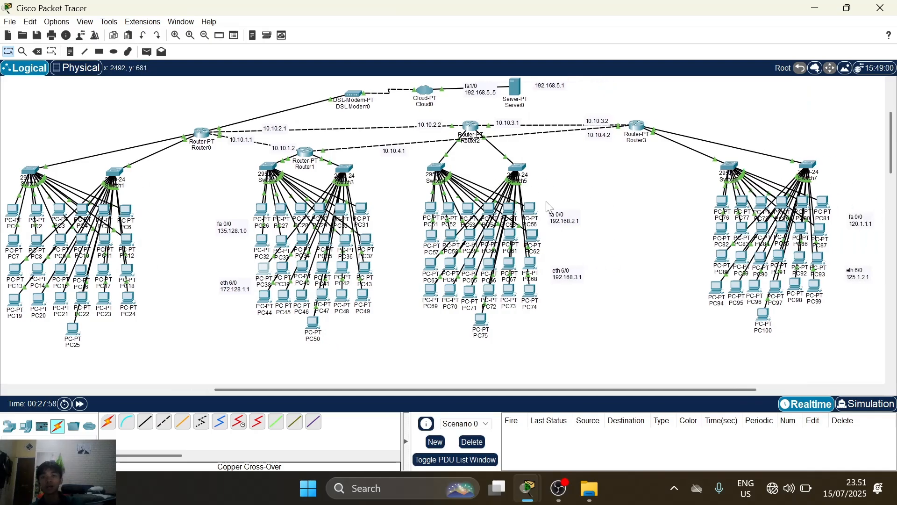
pyautogui.click(431, 208)
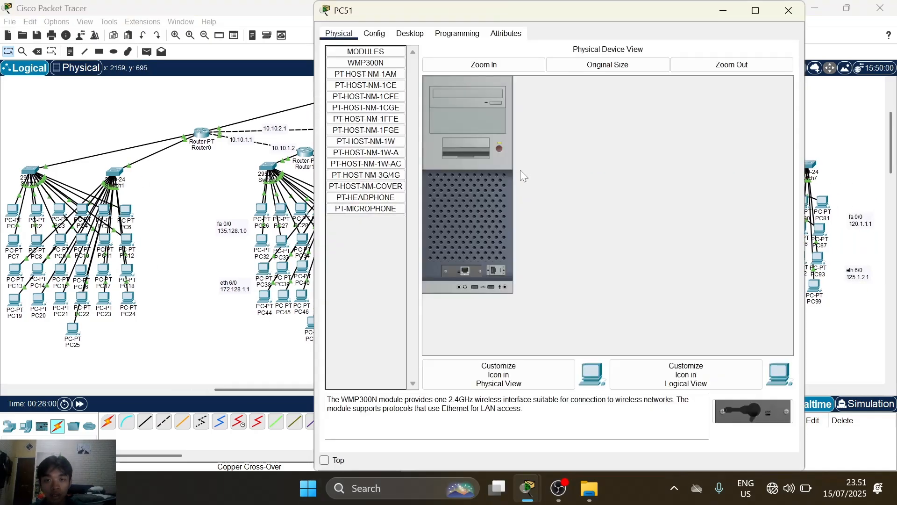
pyautogui.click(404, 34)
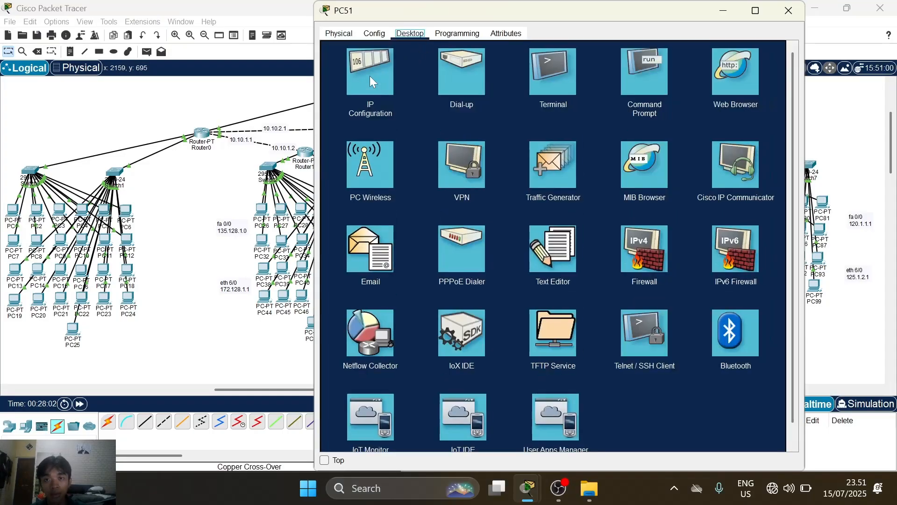
pyautogui.click(357, 79)
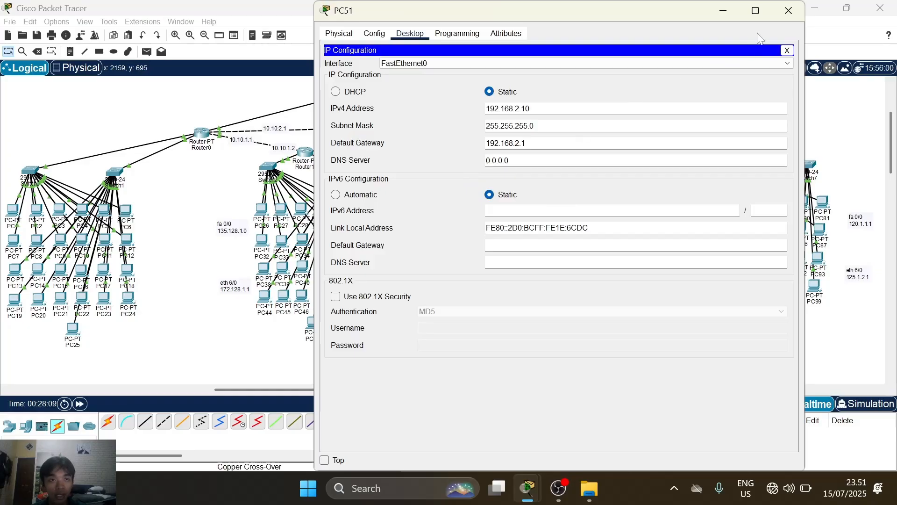
pyautogui.click(787, 12)
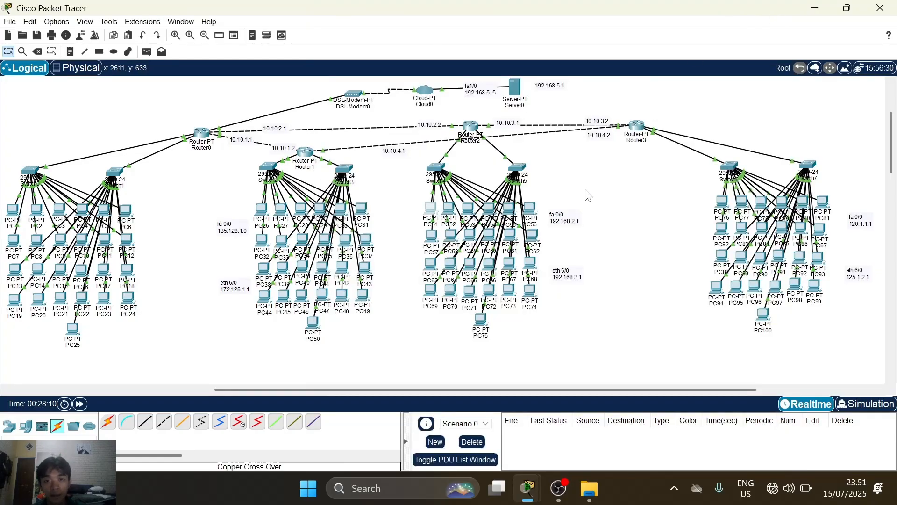
pyautogui.click(532, 236)
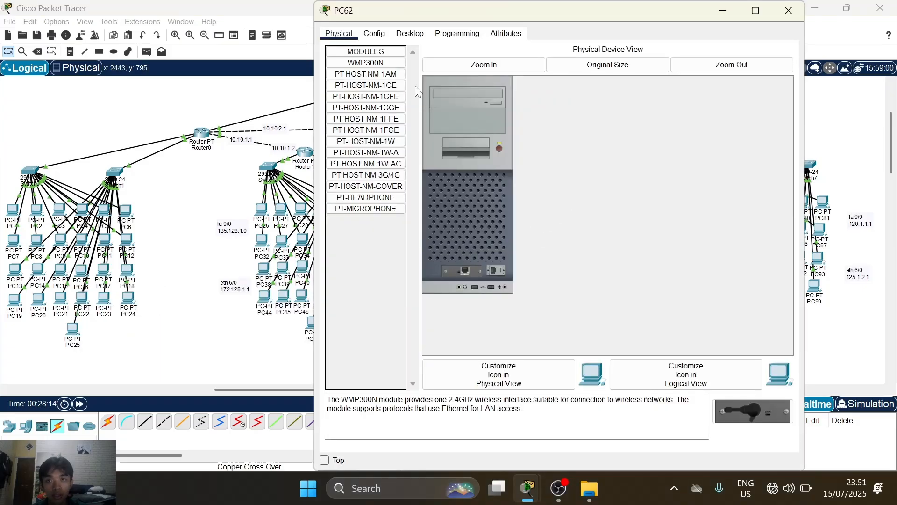
pyautogui.click(410, 34)
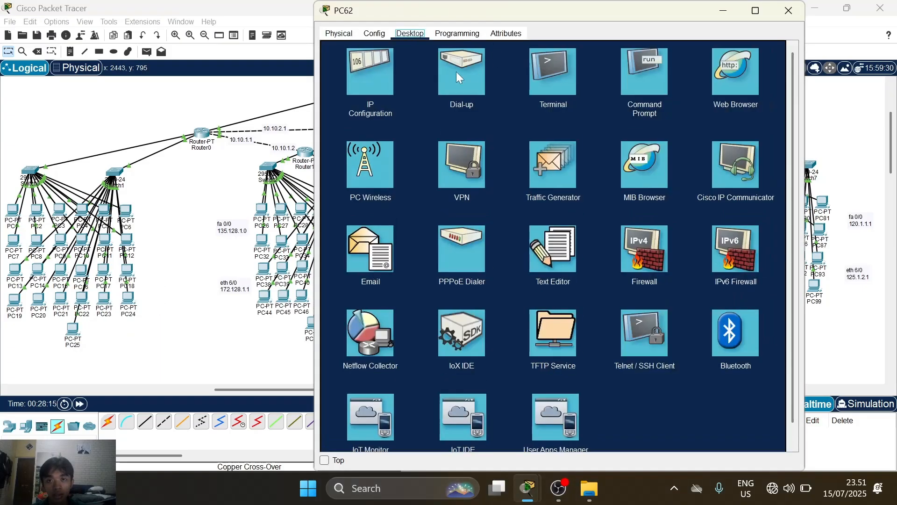
pyautogui.click(386, 81)
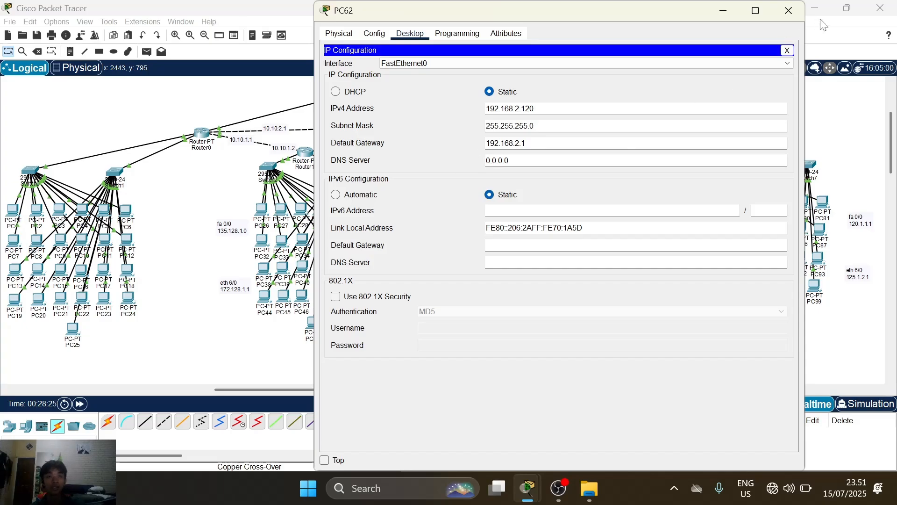
pyautogui.click(789, 11)
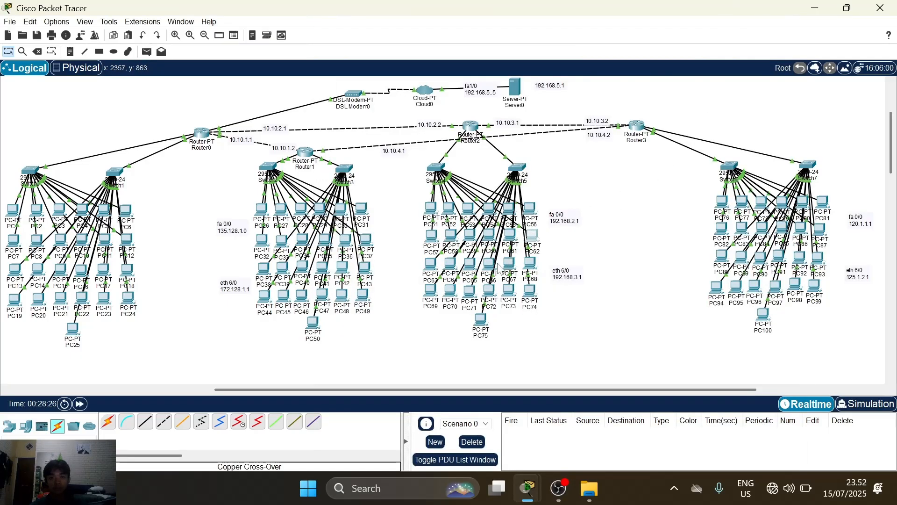
# Check PC63's IP configuration in Router2's eth 6/0 network, including its address, subnet mask and default gateway.
pyautogui.click(430, 262)
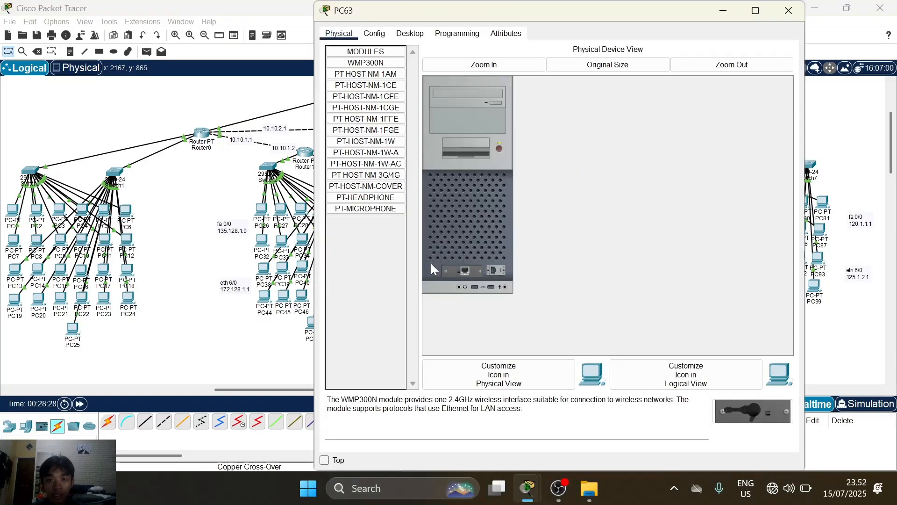
pyautogui.click(410, 33)
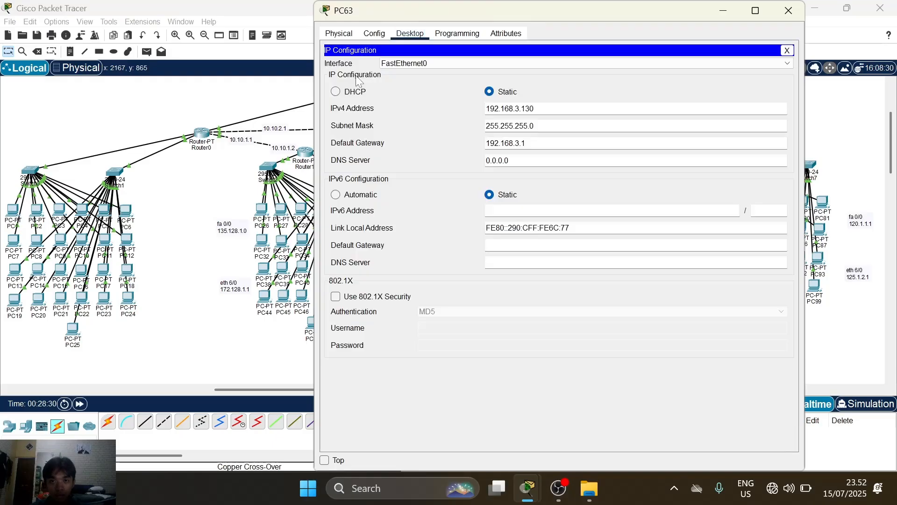
pyautogui.click(357, 80)
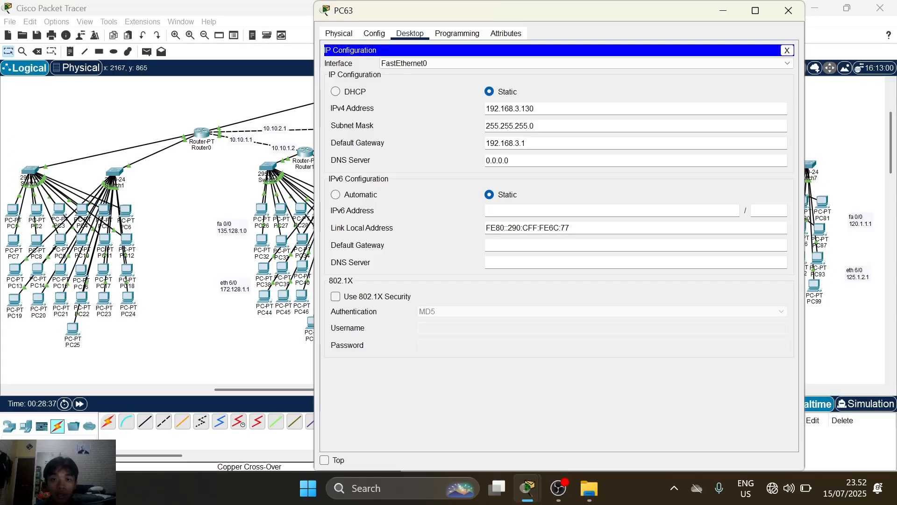
pyautogui.click(789, 10)
# Check the IP configurations of PC76 and PC87 in Router3's fa 0/0 network, comparing address, subnet mask and default gateway.
pyautogui.hscroll(5, 677, 240)
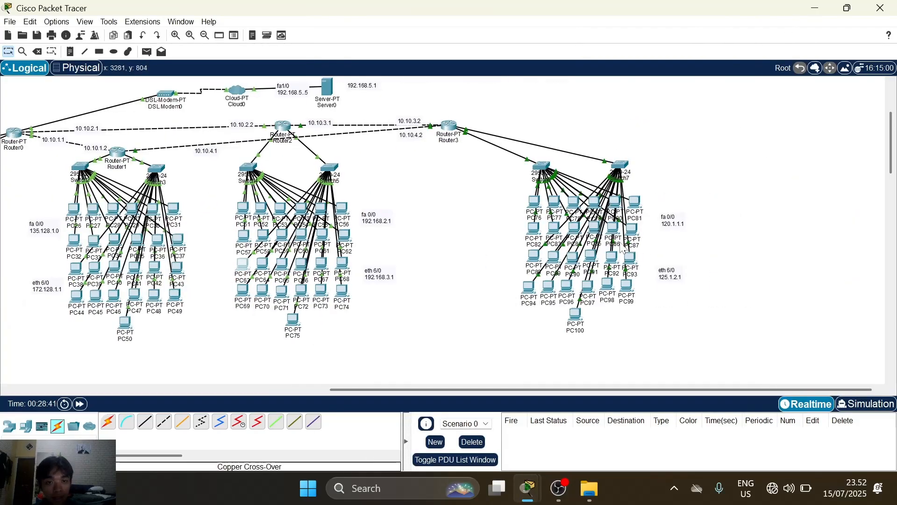
pyautogui.click(536, 202)
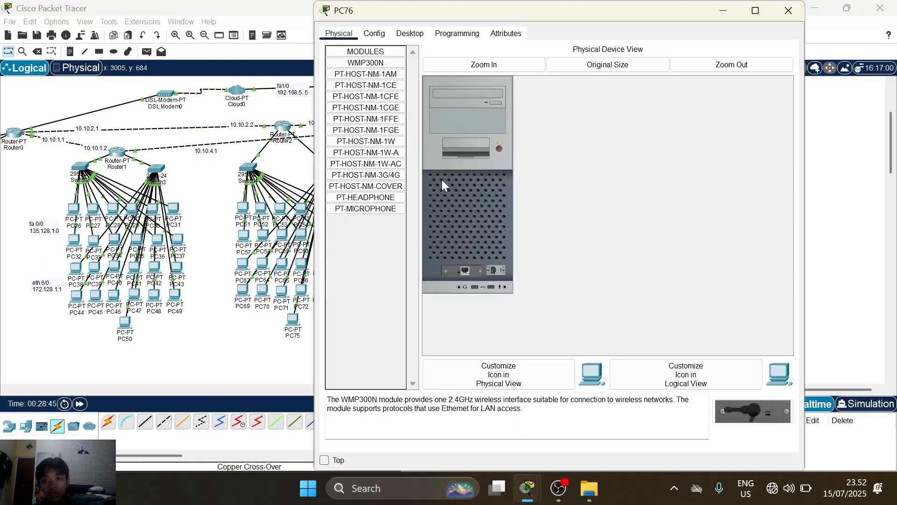
pyautogui.click(416, 34)
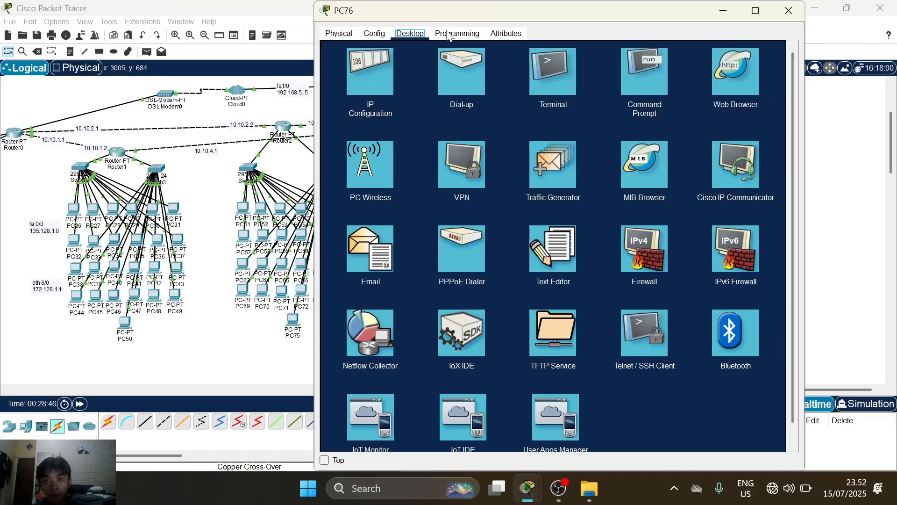
pyautogui.click(372, 89)
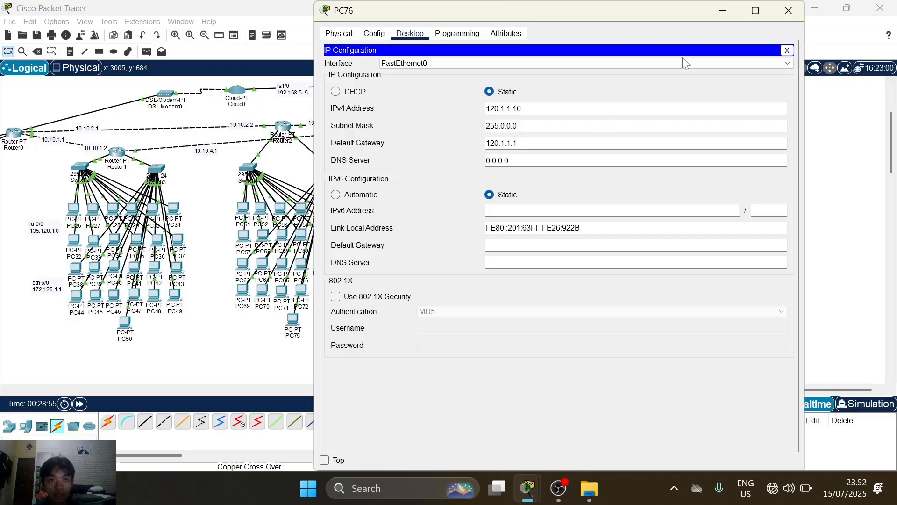
pyautogui.click(789, 14)
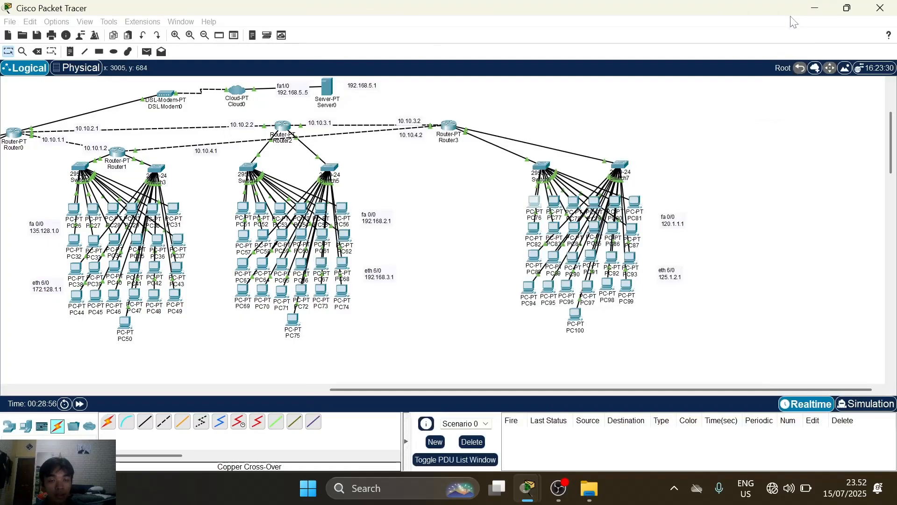
pyautogui.click(640, 233)
pyautogui.click(410, 35)
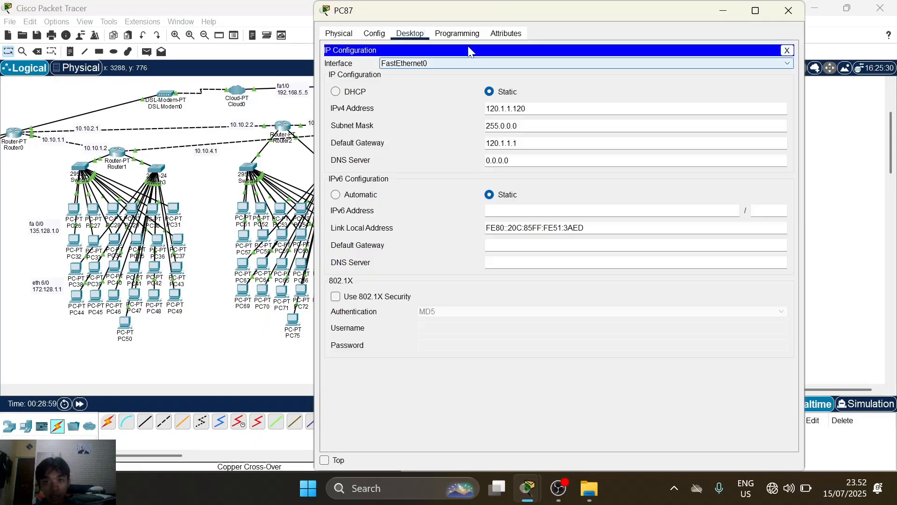
pyautogui.click(386, 66)
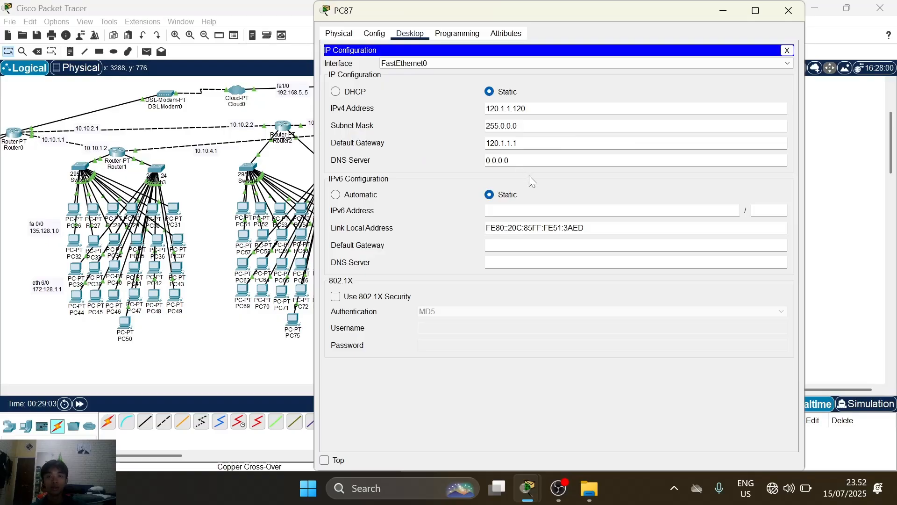
pyautogui.click(795, 13)
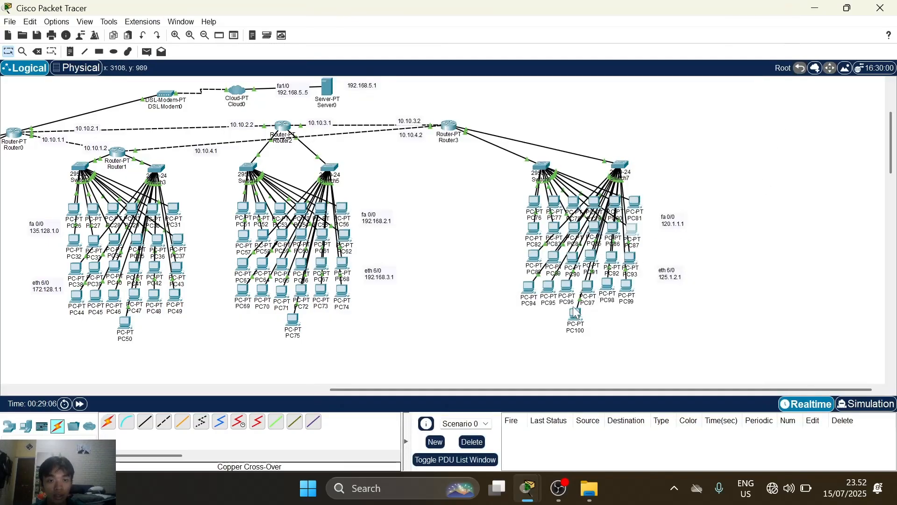
# Check the IP configurations of PC88 and PC100 in Router3's eth 6/0 network, comparing address, subnet mask and default gateway.
pyautogui.click(529, 259)
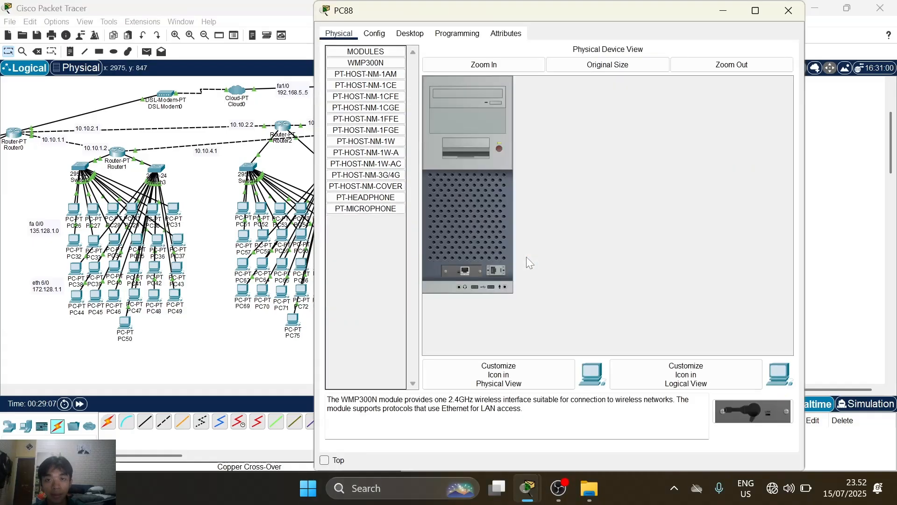
pyautogui.click(420, 37)
pyautogui.click(378, 68)
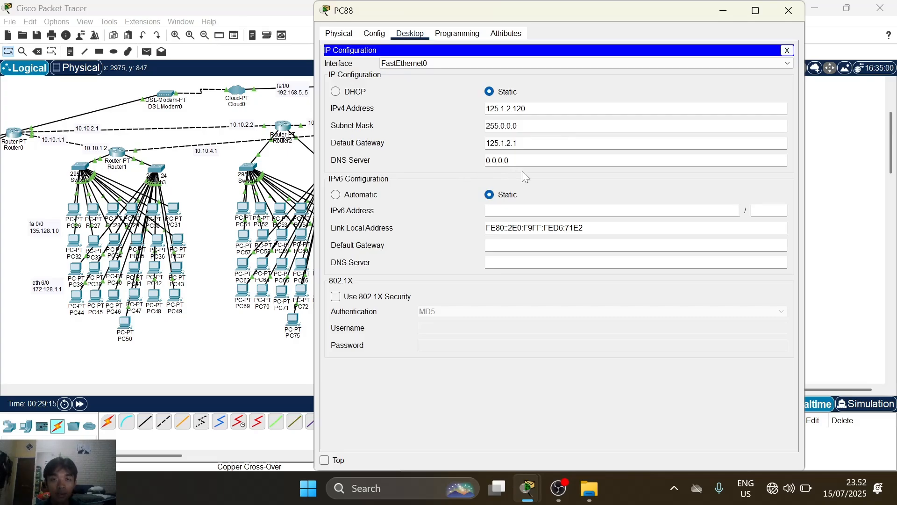
pyautogui.click(789, 10)
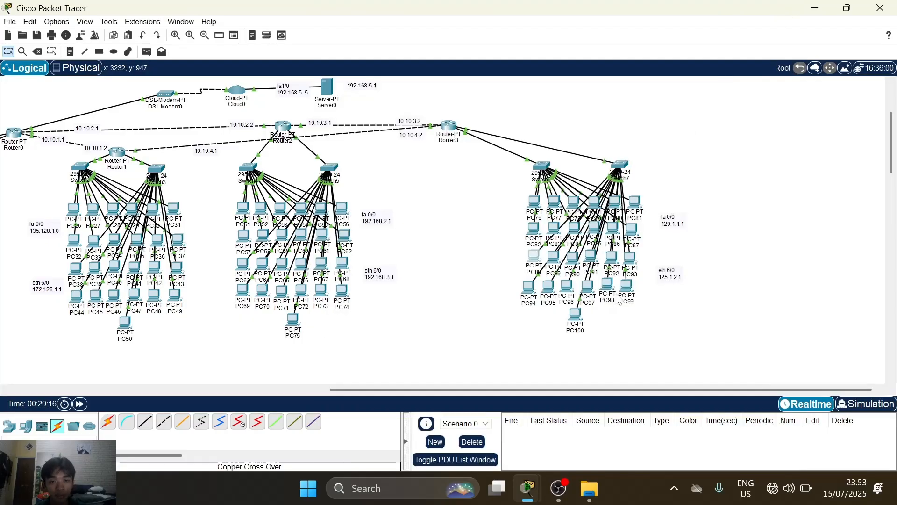
pyautogui.click(578, 318)
pyautogui.click(408, 121)
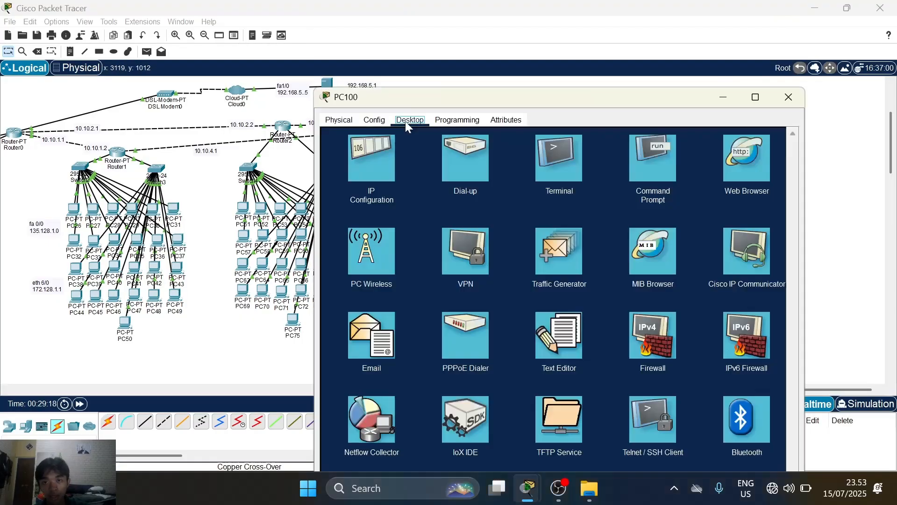
pyautogui.click(357, 161)
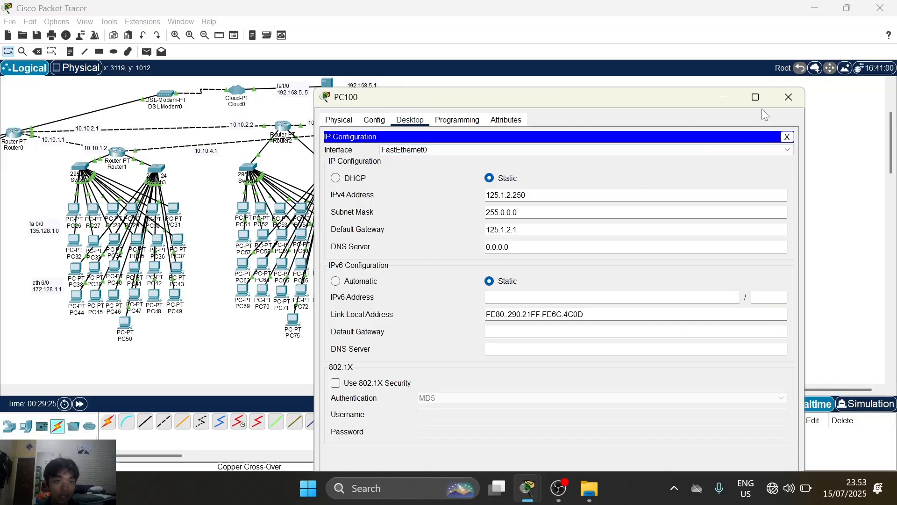
pyautogui.click(789, 97)
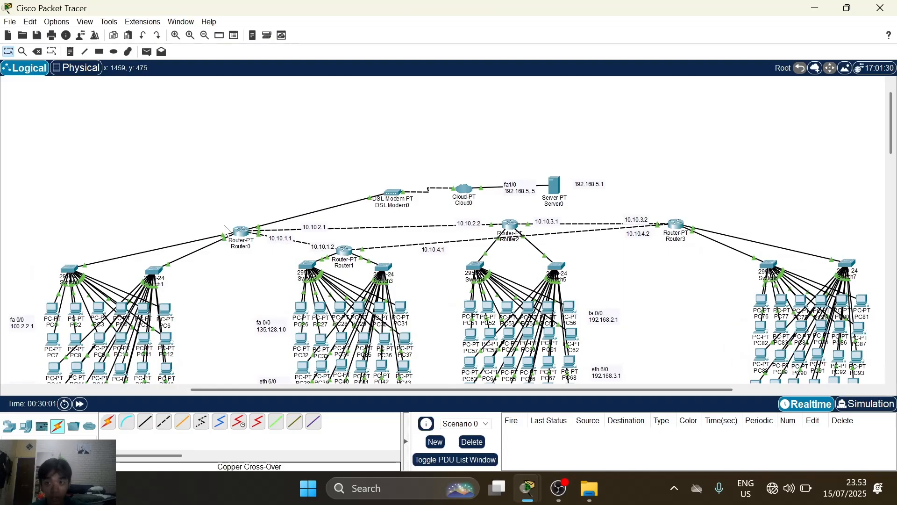
# Check the IPv4 address and subnet mask of Router0's FastEthernet0/0, FastEthernet1/0 and Ethernet6/0 interfaces against the topology labels.
pyautogui.click(241, 231)
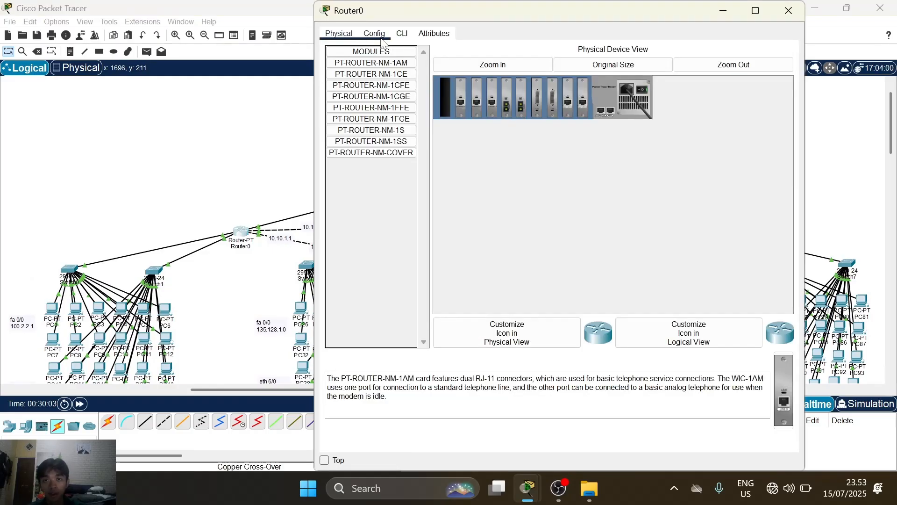
pyautogui.click(377, 35)
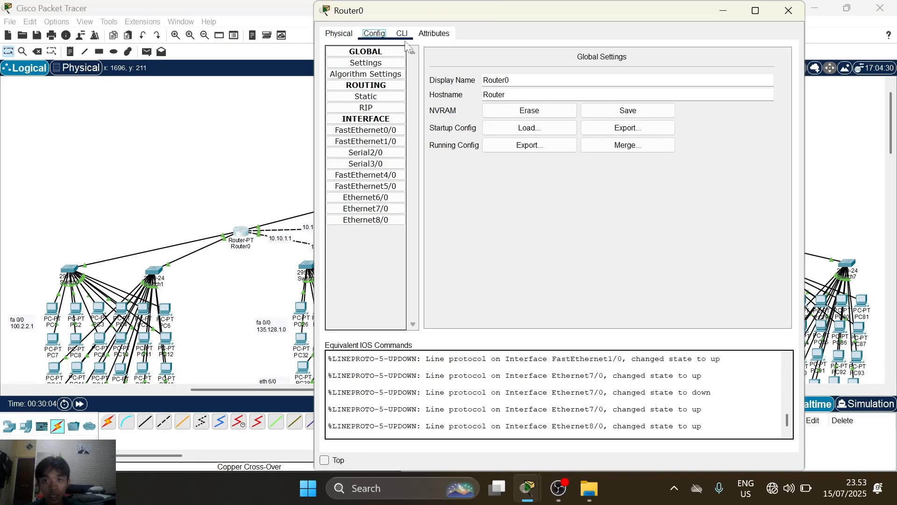
pyautogui.click(386, 132)
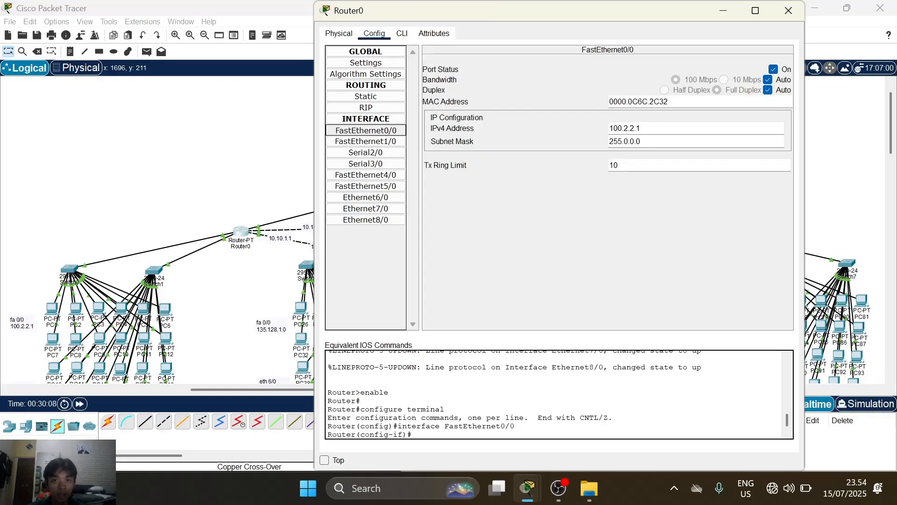
pyautogui.scroll(-1, 89, 328)
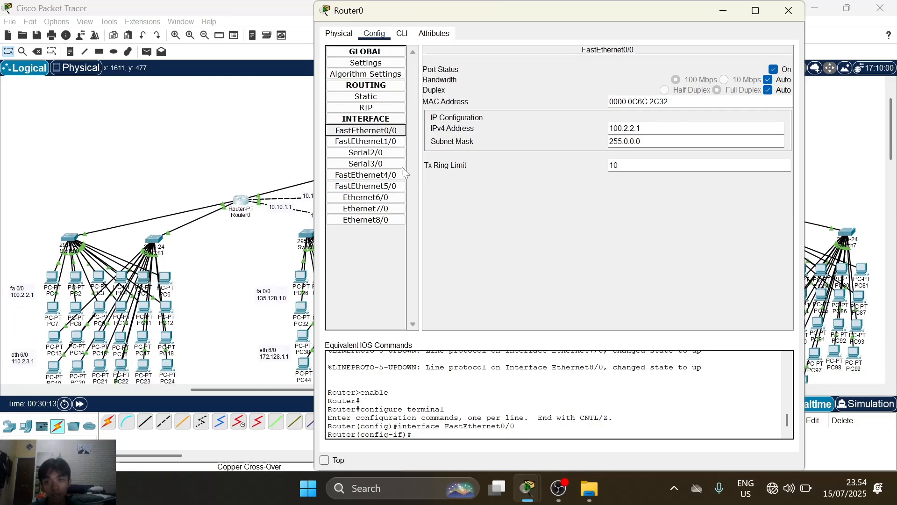
pyautogui.click(384, 145)
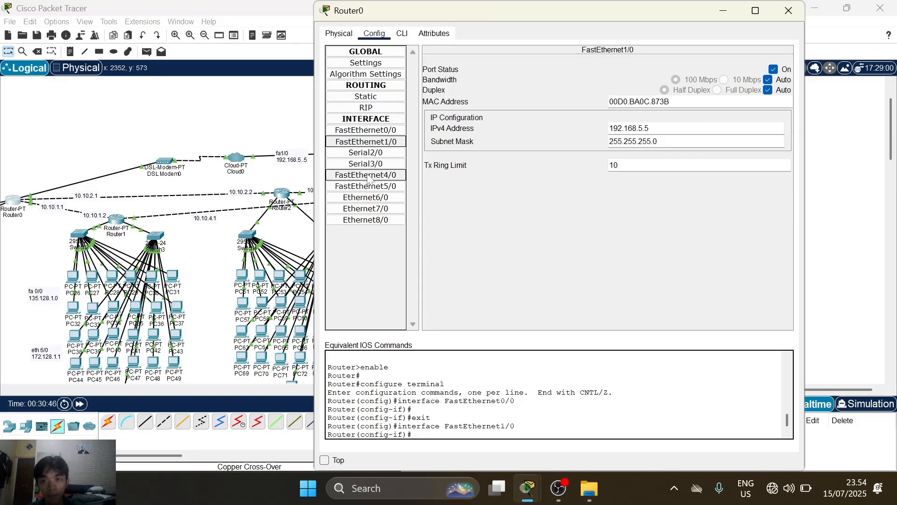
pyautogui.click(375, 200)
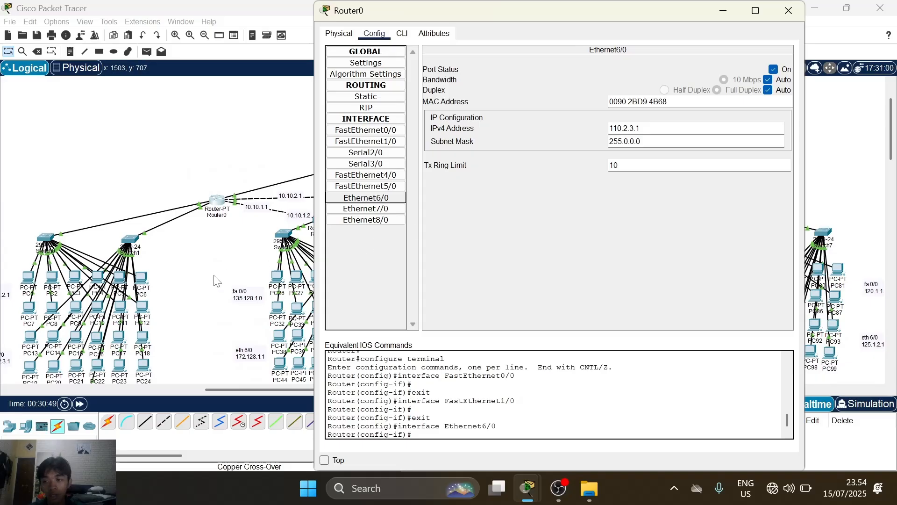
pyautogui.hscroll(-4, 214, 276)
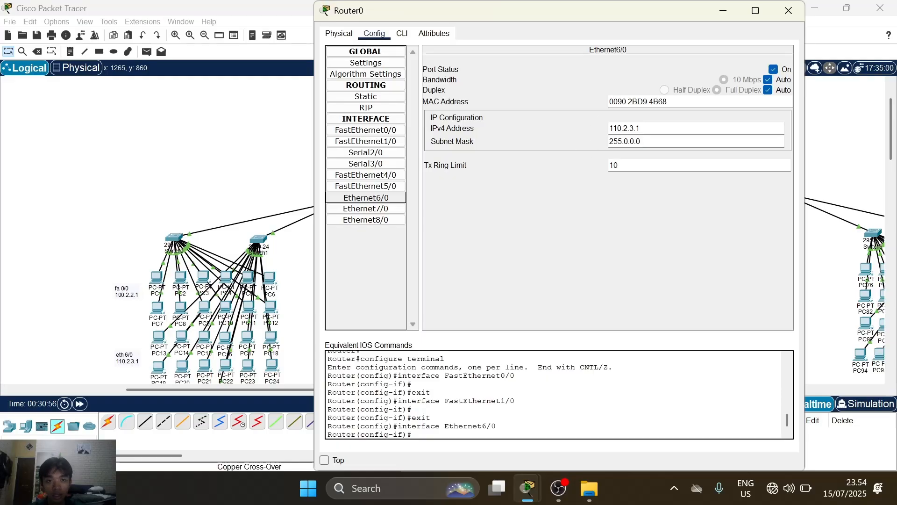
# Check the IP settings of Router0's Ethernet7/0 and Ethernet8/0 interfaces against the labels on the links to Router1 and Router2.
pyautogui.click(366, 208)
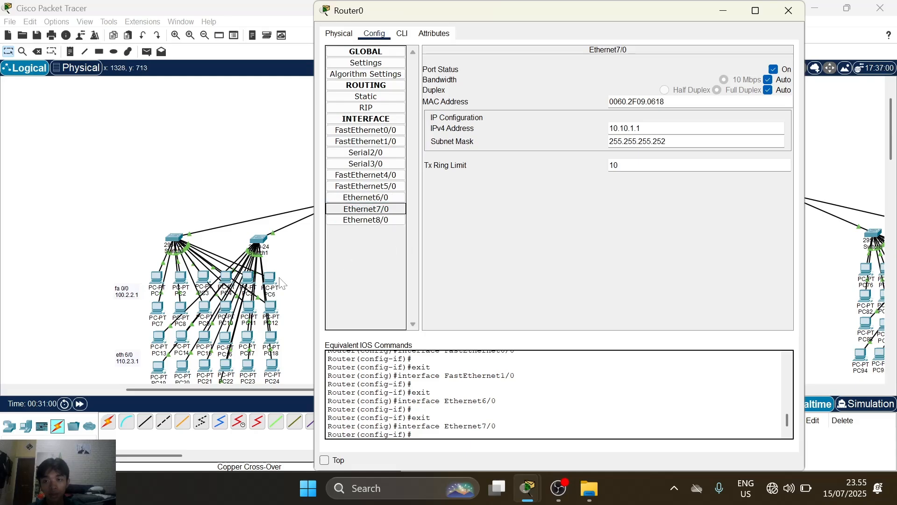
pyautogui.hscroll(5, 275, 283)
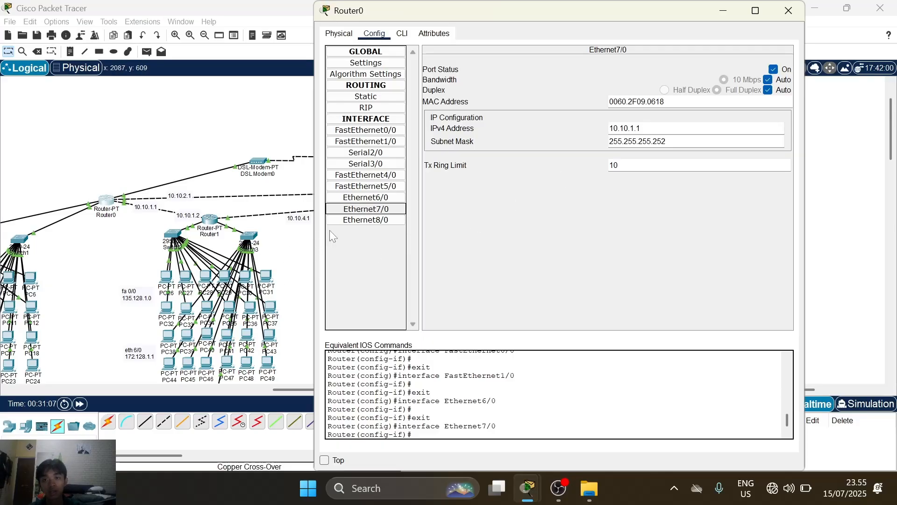
pyautogui.click(379, 221)
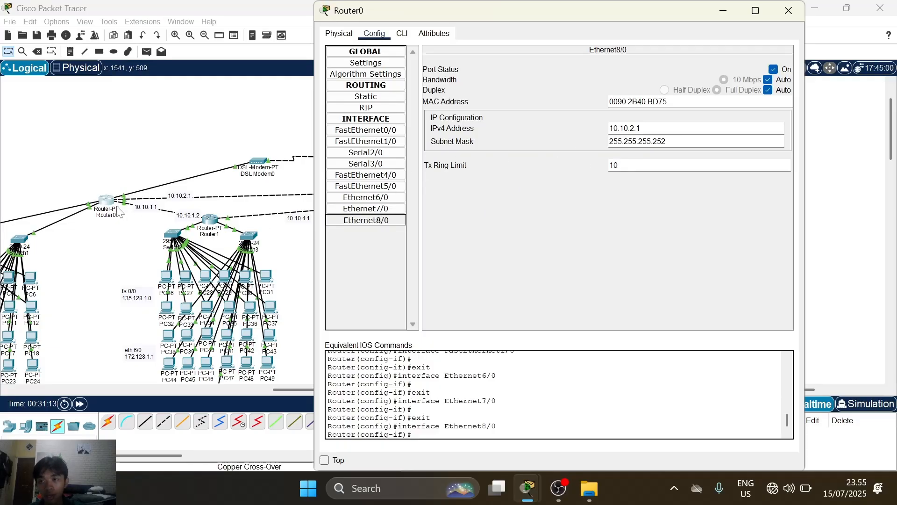
pyautogui.hscroll(3, 184, 212)
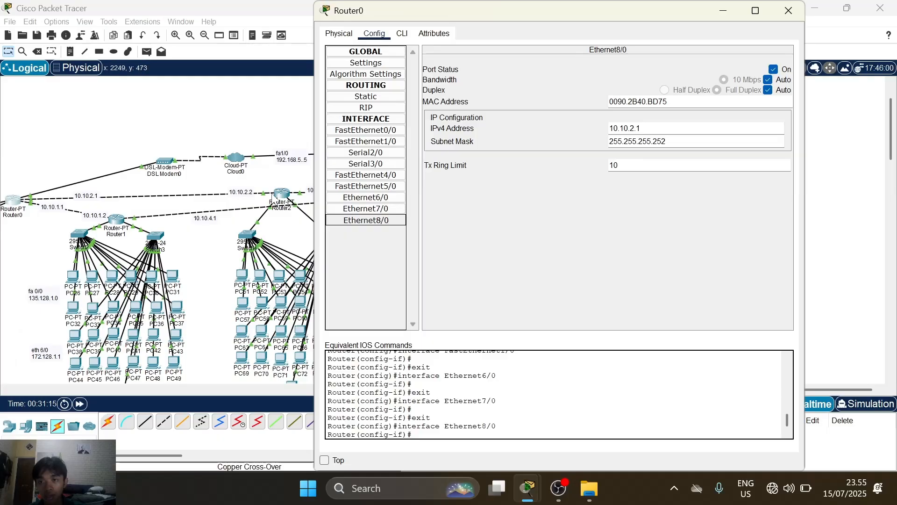
pyautogui.hscroll(-2, 157, 268)
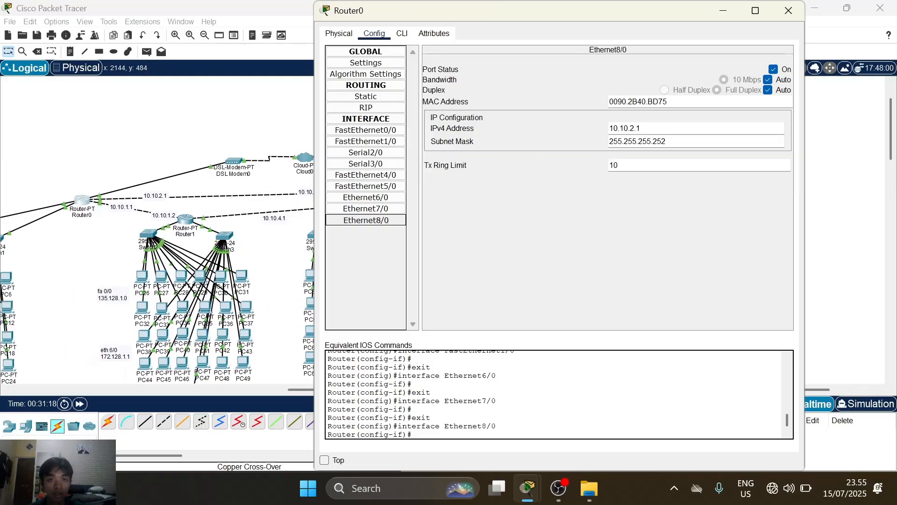
pyautogui.click(373, 210)
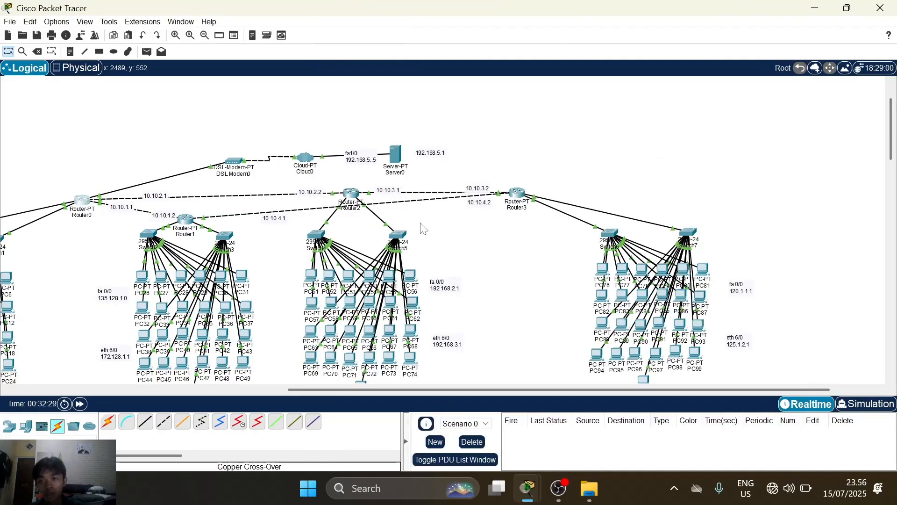
# Check the IP settings of Router1's FastEthernet0/0, FastEthernet1/0, Ethernet6/0, Ethernet7/0 and Ethernet8/0 interfaces.
pyautogui.hscroll(-5, 297, 248)
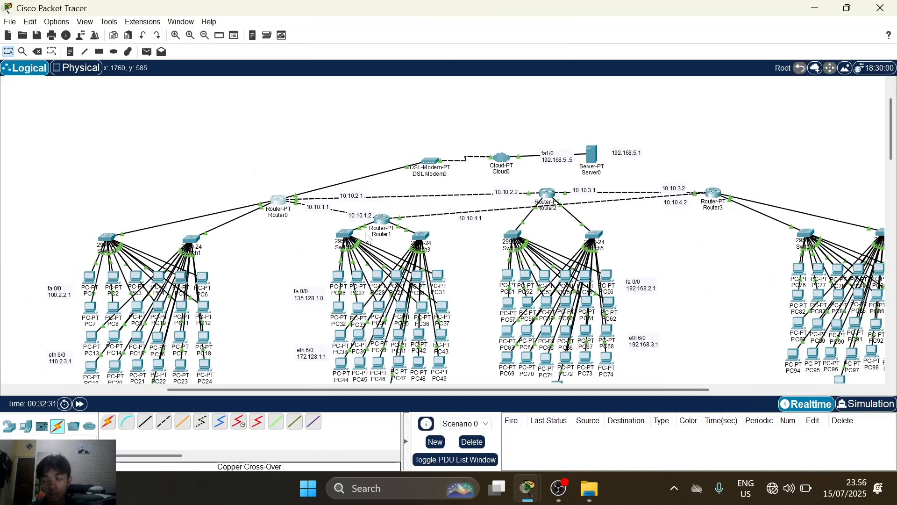
pyautogui.click(380, 219)
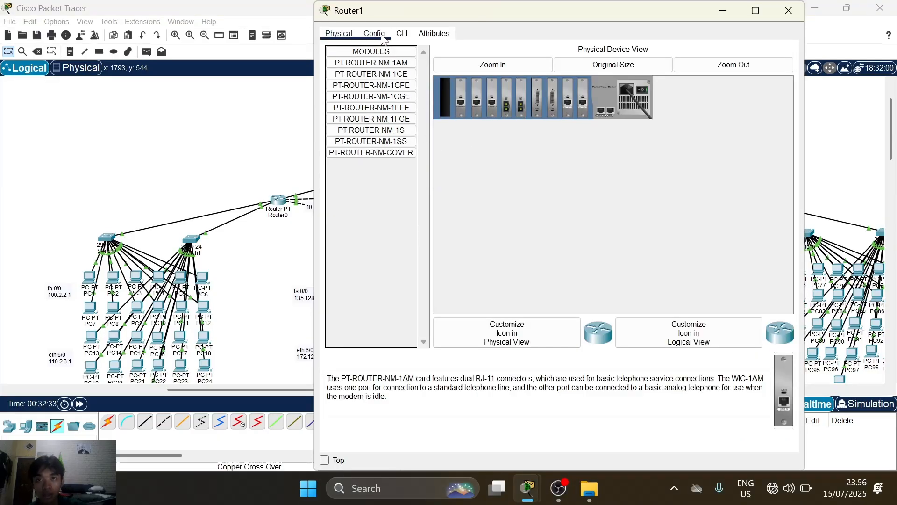
pyautogui.click(382, 35)
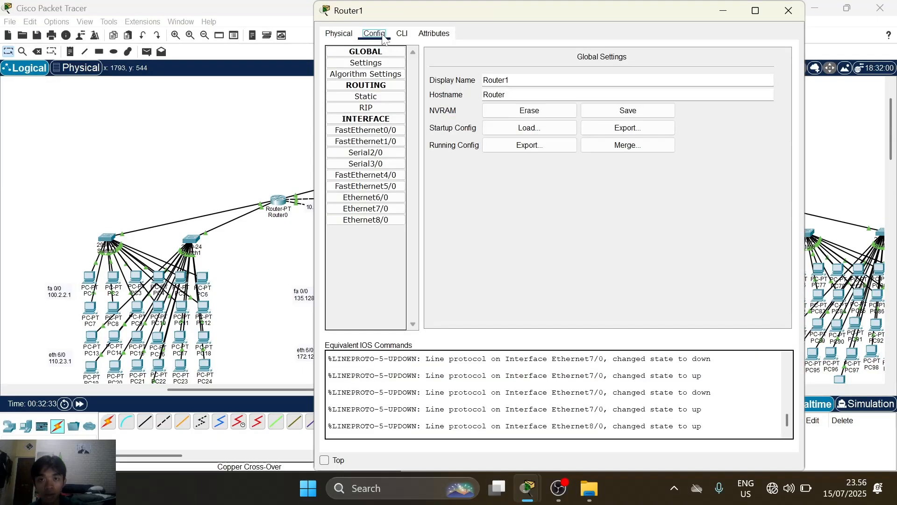
pyautogui.click(382, 130)
pyautogui.click(383, 141)
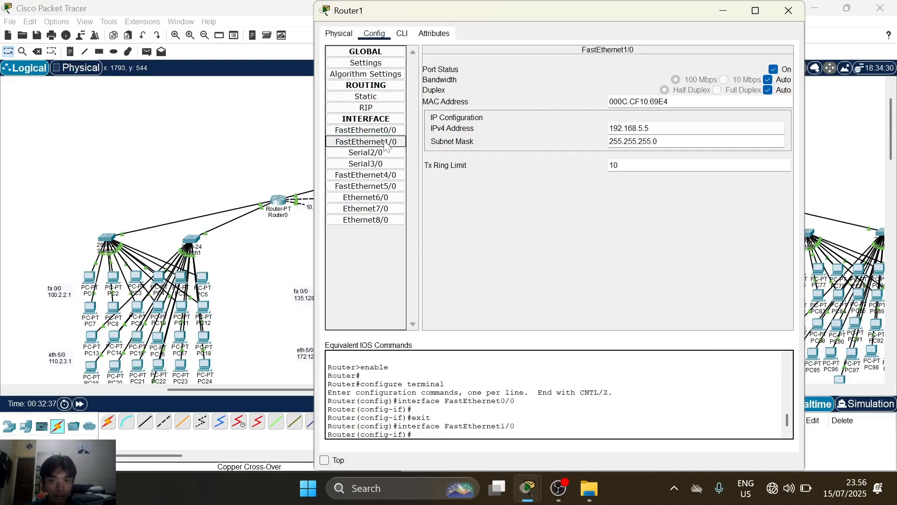
pyautogui.click(384, 198)
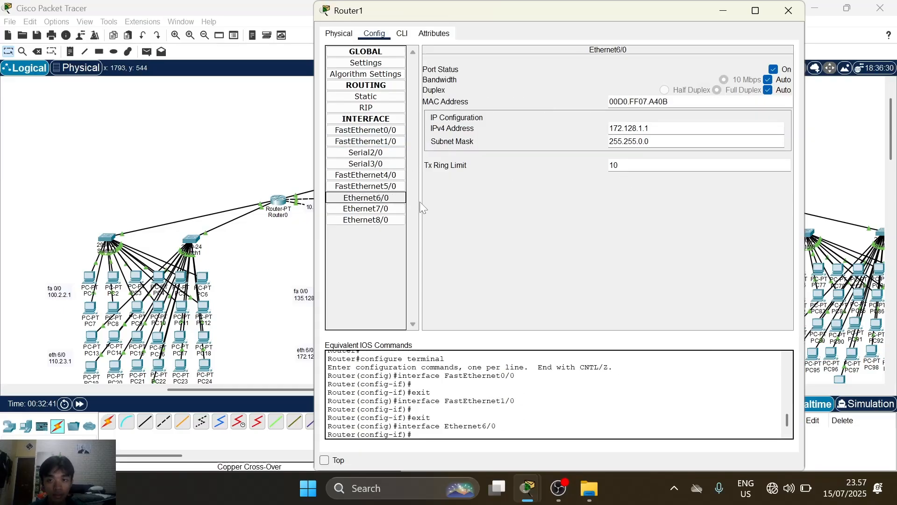
pyautogui.click(374, 209)
pyautogui.click(374, 219)
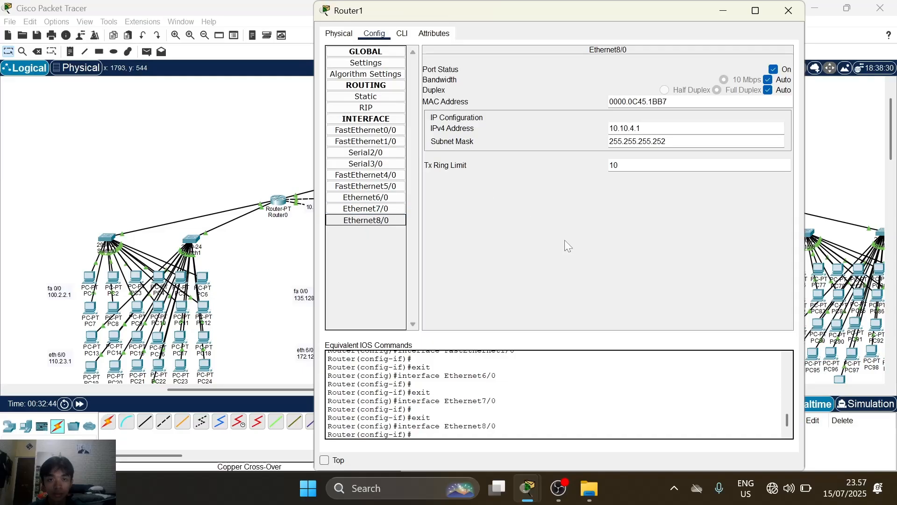
pyautogui.click(786, 11)
# Check the IP settings of Router2's FastEthernet0/0, FastEthernet1/0, Ethernet6/0, Ethernet7/0 and Ethernet8/0 interfaces.
pyautogui.click(547, 194)
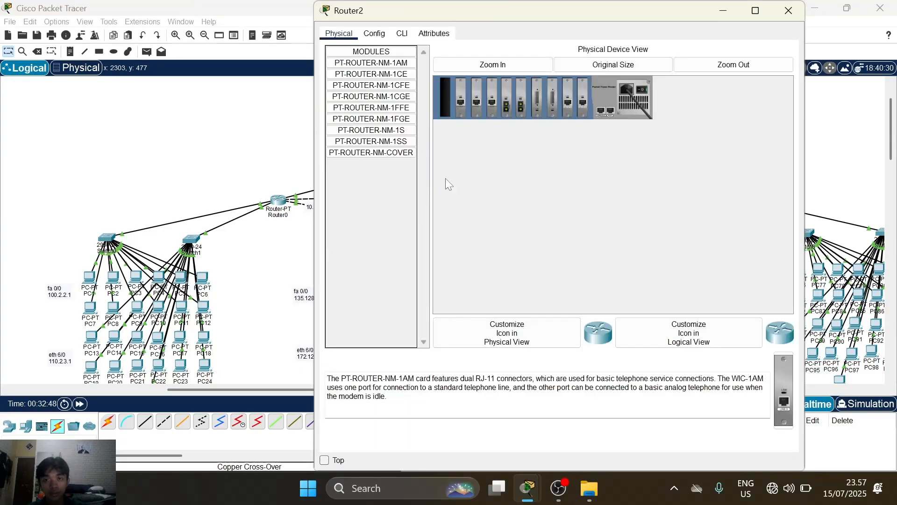
pyautogui.click(374, 33)
pyautogui.click(373, 131)
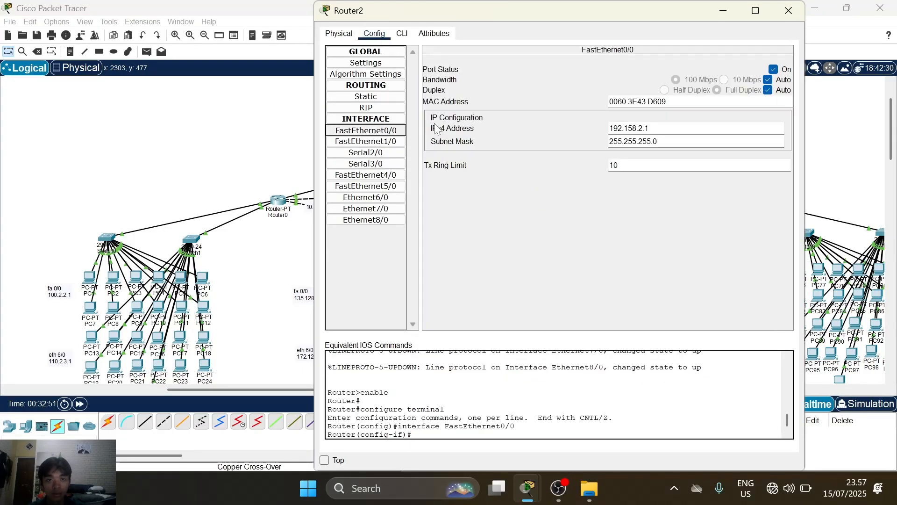
pyautogui.click(387, 142)
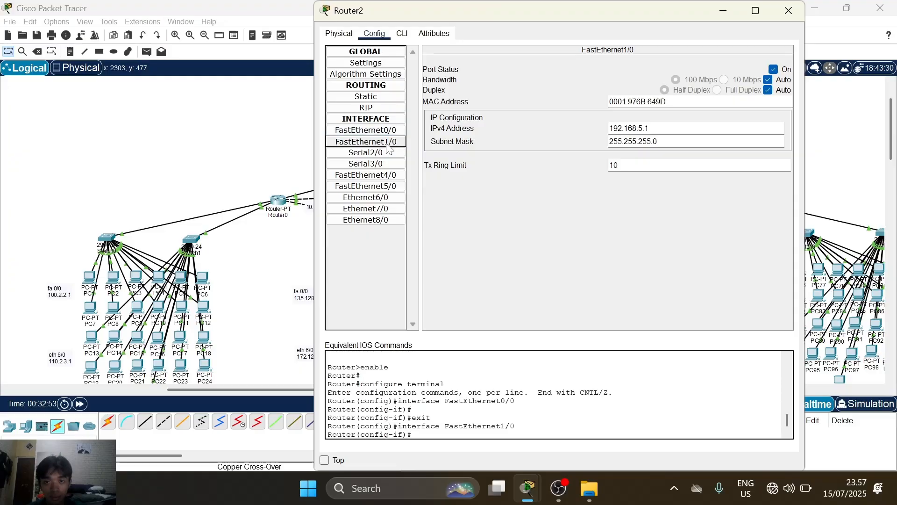
pyautogui.click(374, 198)
pyautogui.click(377, 208)
pyautogui.click(386, 221)
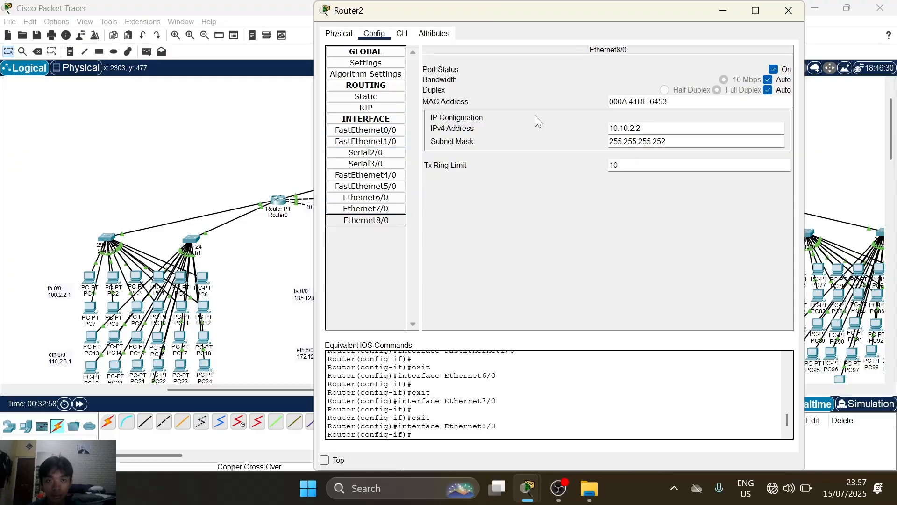
pyautogui.click(789, 11)
# Check the IP settings of Router3's FastEthernet0/0, FastEthernet1/0, FastEthernet4/0, Ethernet6/0, Ethernet7/0 and Ethernet8/0 interfaces.
pyautogui.click(712, 196)
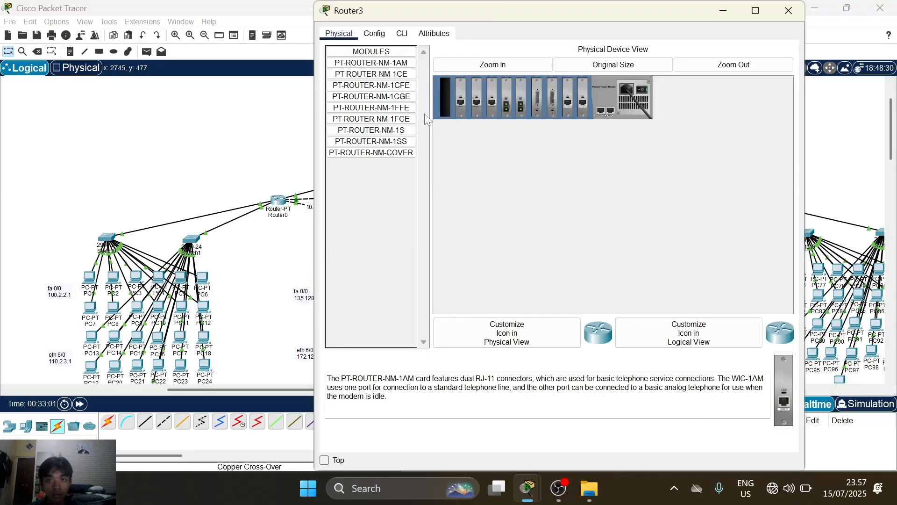
pyautogui.click(375, 33)
pyautogui.click(385, 132)
pyautogui.click(388, 141)
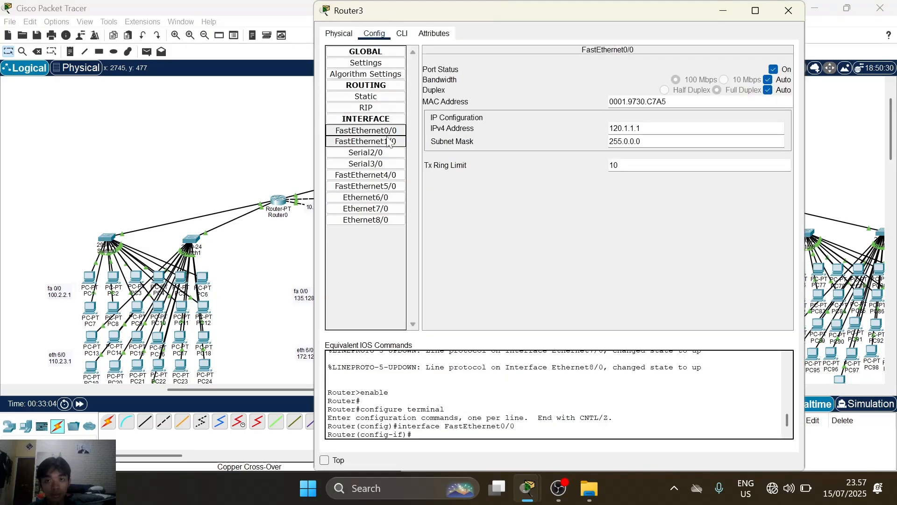
pyautogui.click(391, 176)
pyautogui.click(387, 198)
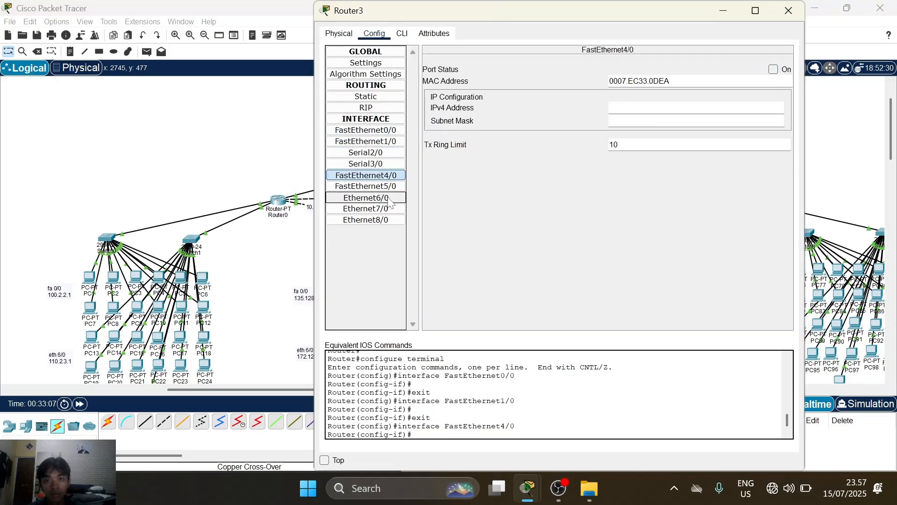
pyautogui.click(387, 209)
pyautogui.click(387, 220)
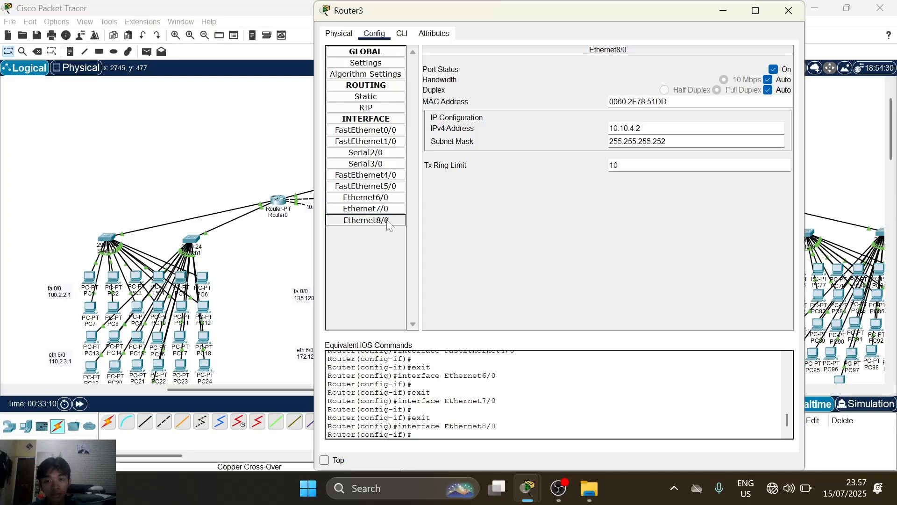
pyautogui.click(789, 11)
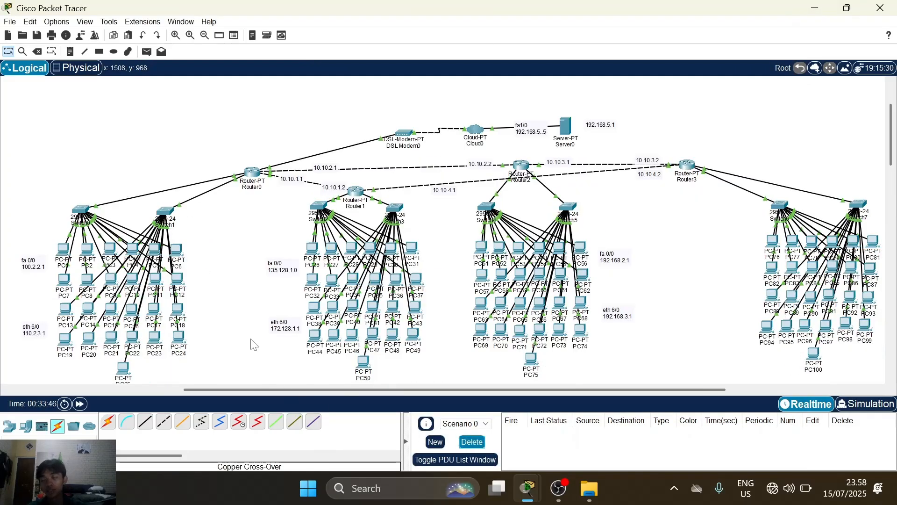
# Send a simple PDU from PC1 to PC13 to test connectivity between Router0's two local networks.
pyautogui.click(148, 52)
pyautogui.click(63, 249)
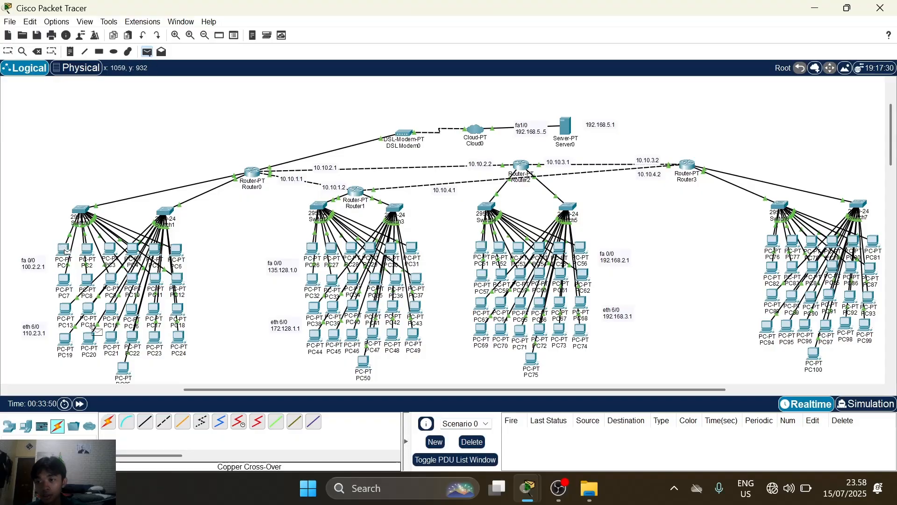
pyautogui.click(66, 309)
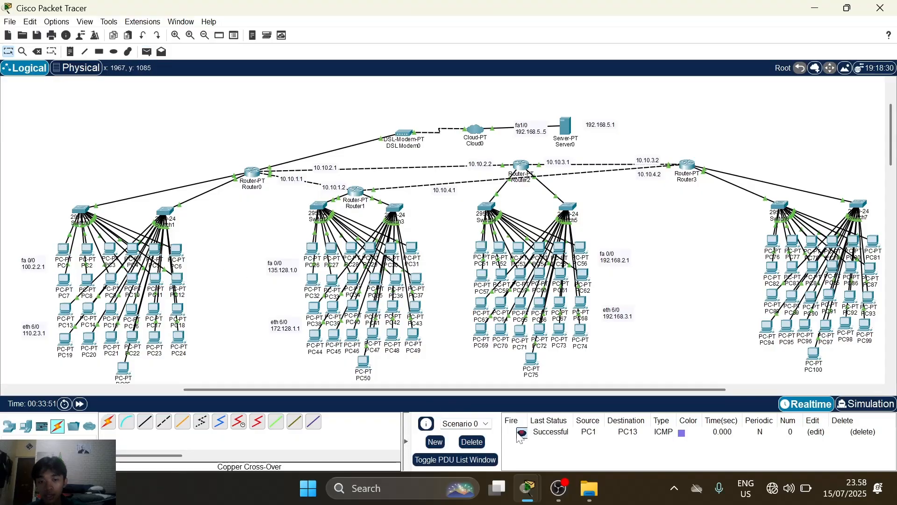
# Send a simple PDU from PC1 to PC26 to test connectivity between the Router0 and Router1 networks.
pyautogui.click(148, 53)
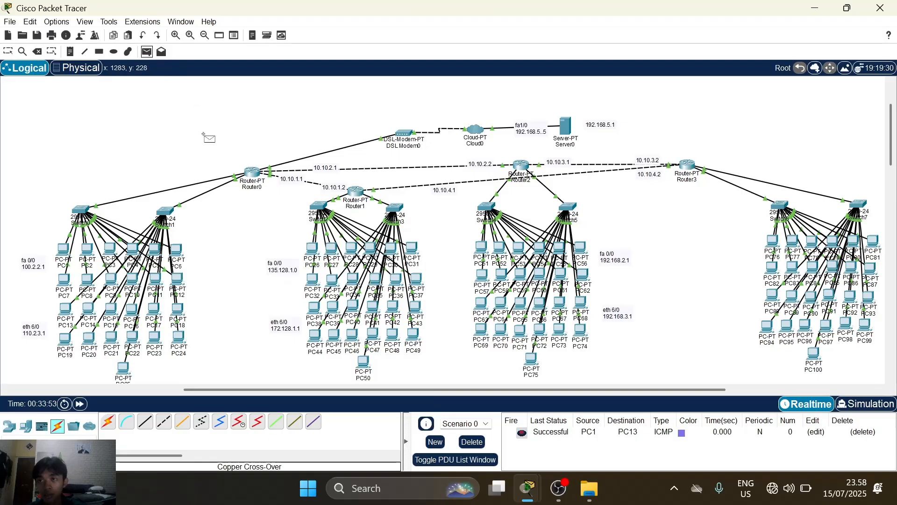
pyautogui.click(64, 252)
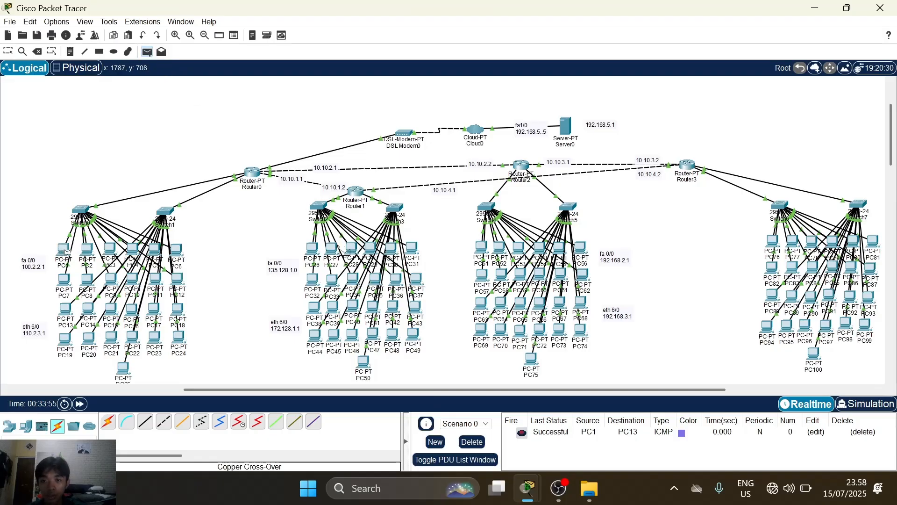
pyautogui.click(312, 248)
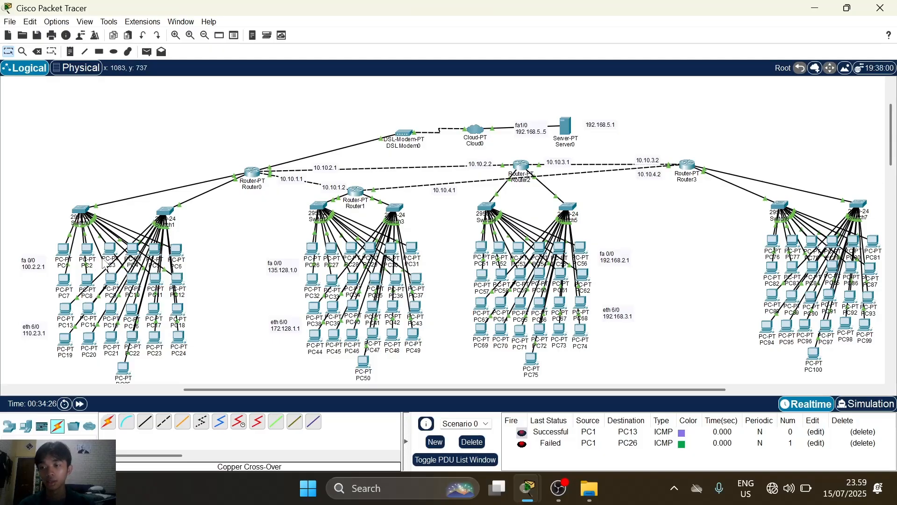
# Review Router0's RIP network addresses and compare them with the address labels in the topology.
pyautogui.click(252, 174)
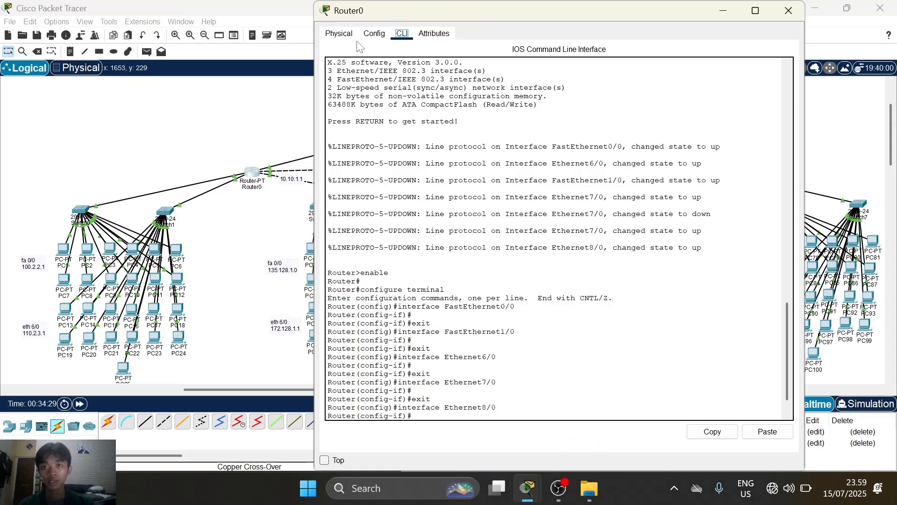
pyautogui.click(375, 34)
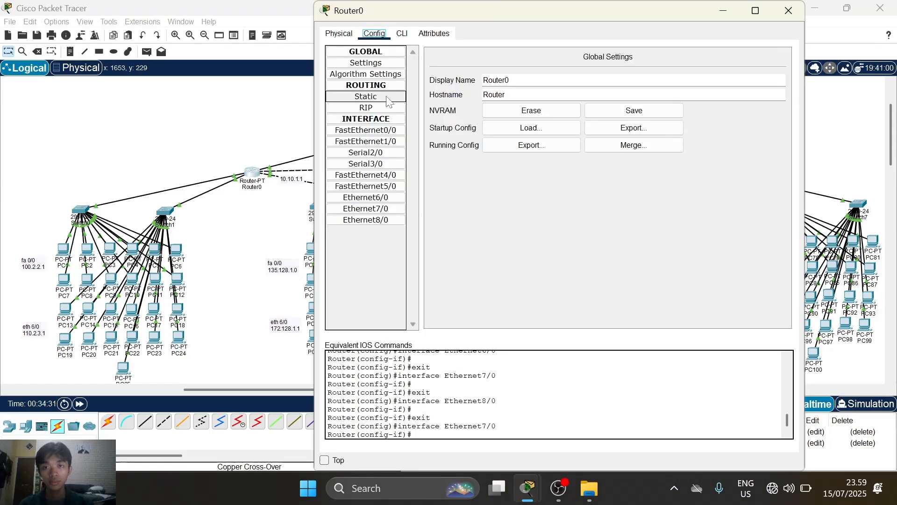
pyautogui.click(366, 108)
pyautogui.click(699, 67)
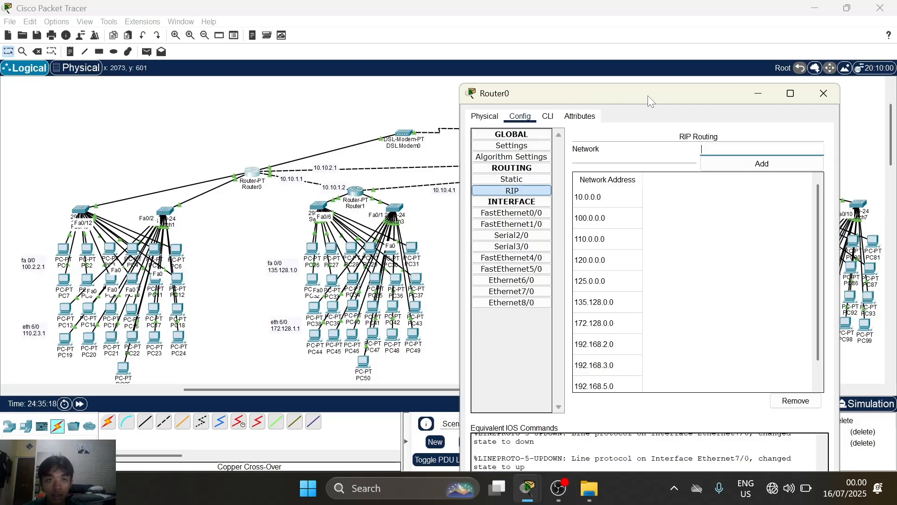
pyautogui.moveTo(650, 97); pyautogui.dragTo(305, 137)
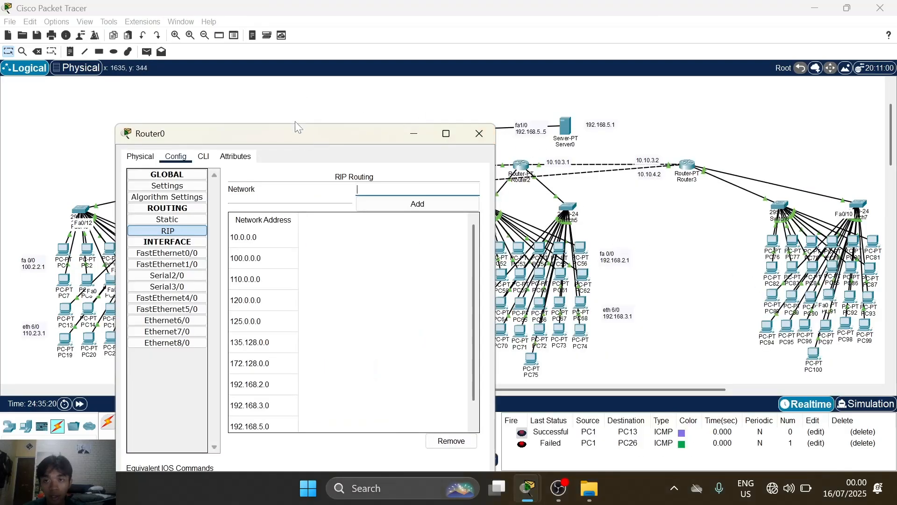
pyautogui.doubleClick(296, 125)
pyautogui.moveTo(353, 13); pyautogui.dragTo(742, 150)
pyautogui.moveTo(683, 128); pyautogui.dragTo(681, 170)
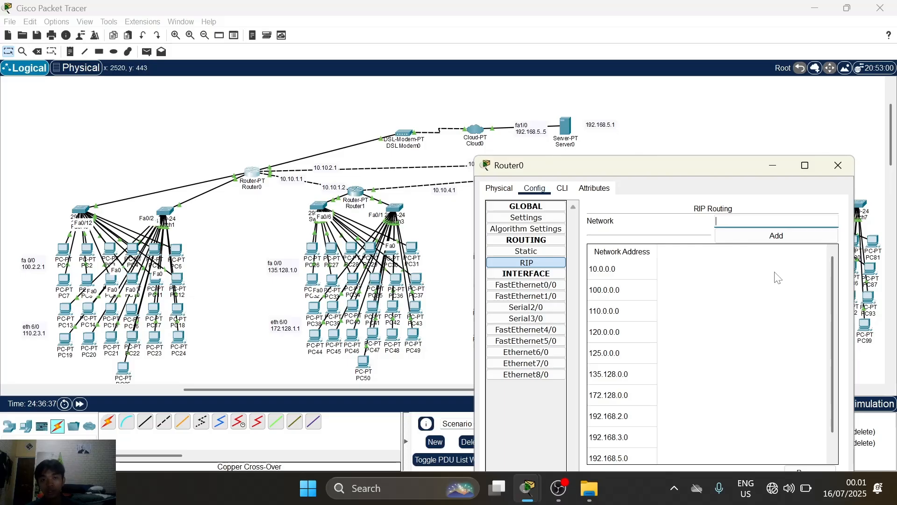
pyautogui.moveTo(681, 167); pyautogui.dragTo(466, 186)
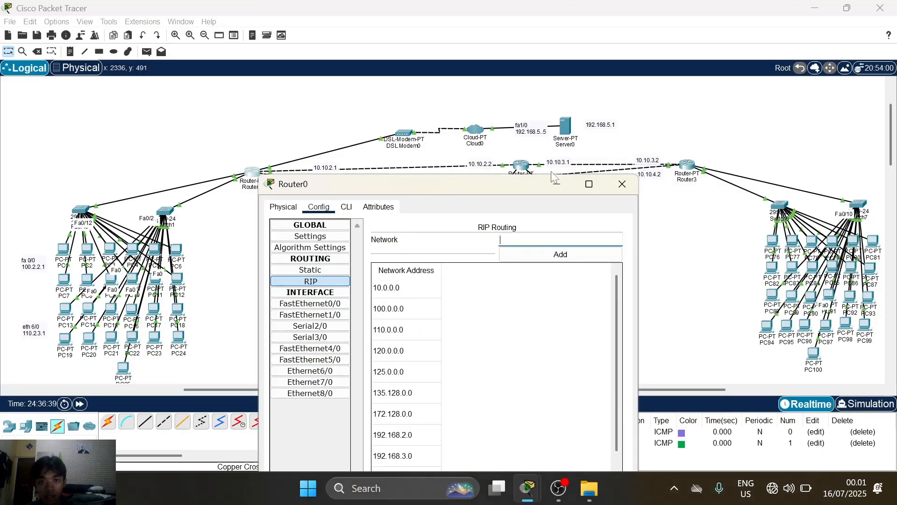
pyautogui.click(631, 185)
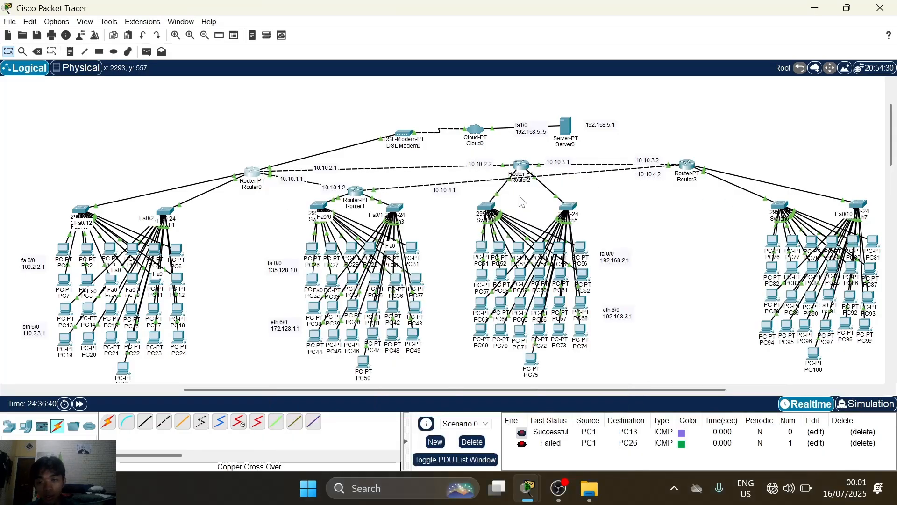
# Review the RIP network addresses configured on Router1.
pyautogui.click(359, 188)
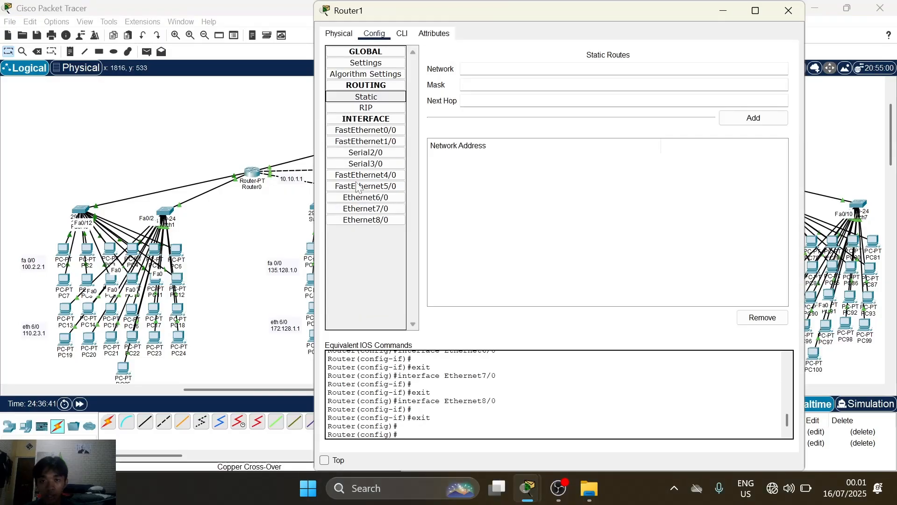
pyautogui.click(381, 110)
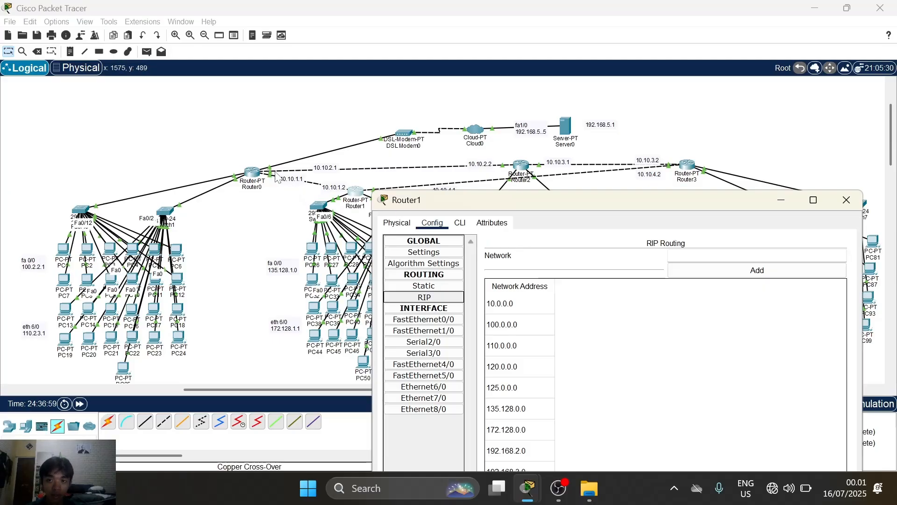
pyautogui.moveTo(629, 202); pyautogui.dragTo(565, 163)
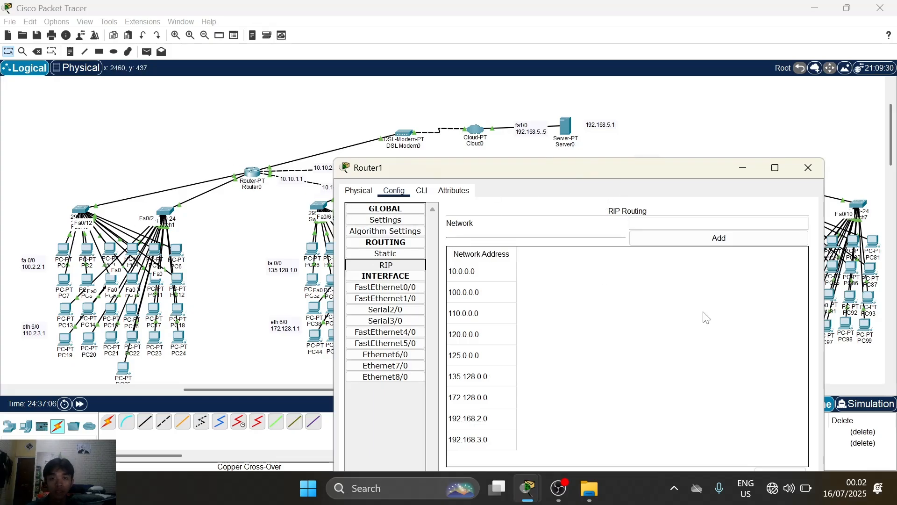
pyautogui.click(809, 169)
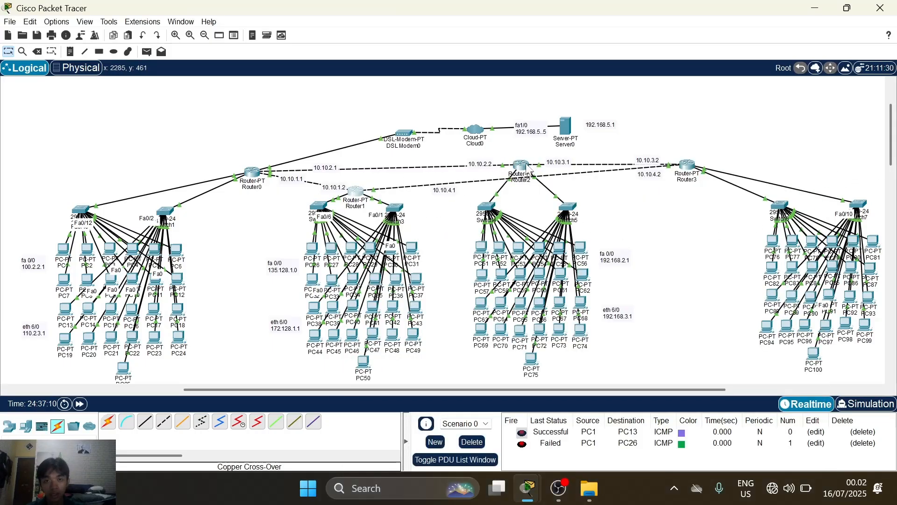
# Check the RIP network addresses configured on Router2 and Router3.
pyautogui.click(520, 165)
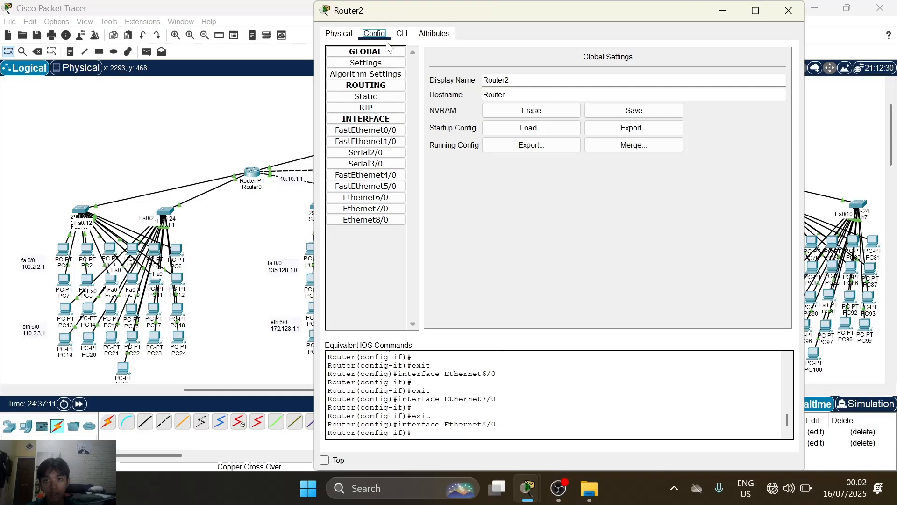
pyautogui.click(378, 109)
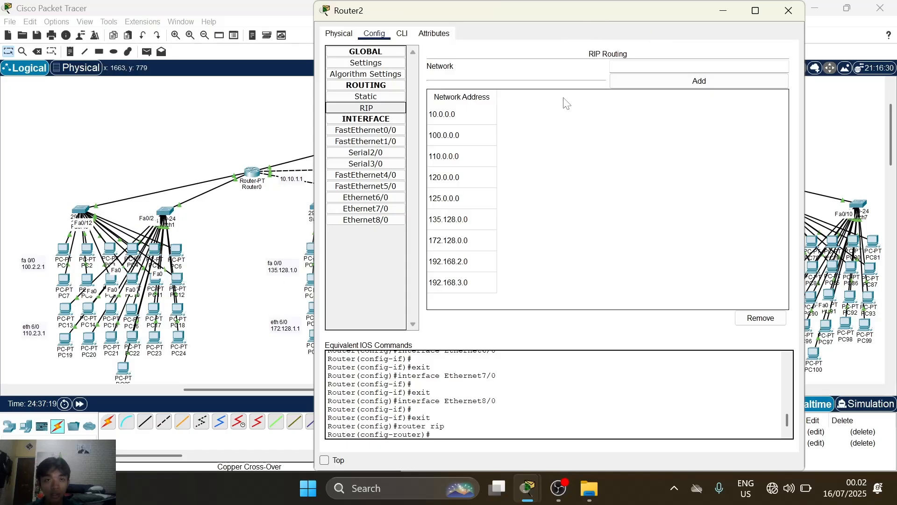
pyautogui.click(789, 11)
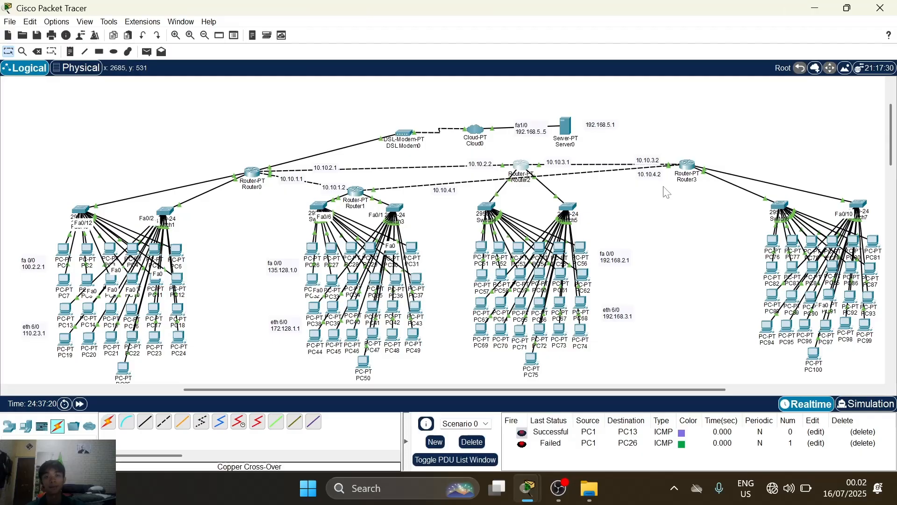
pyautogui.click(687, 169)
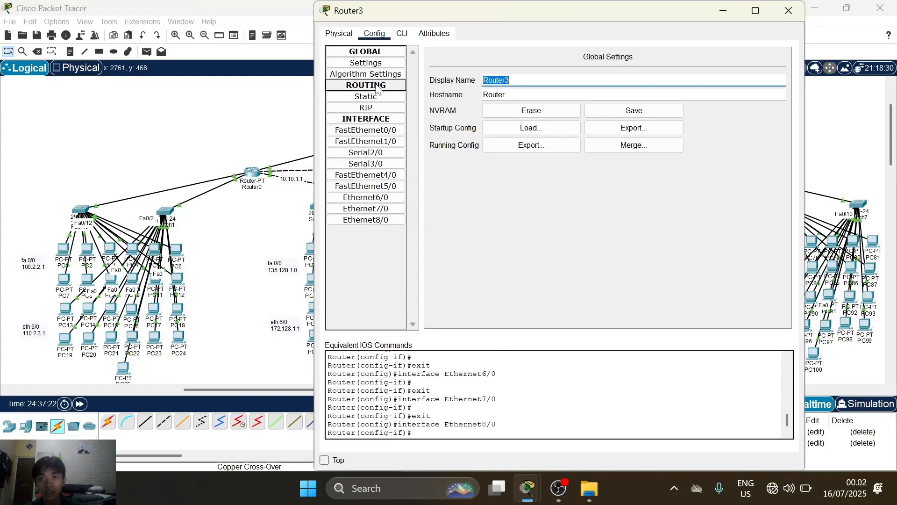
pyautogui.click(366, 107)
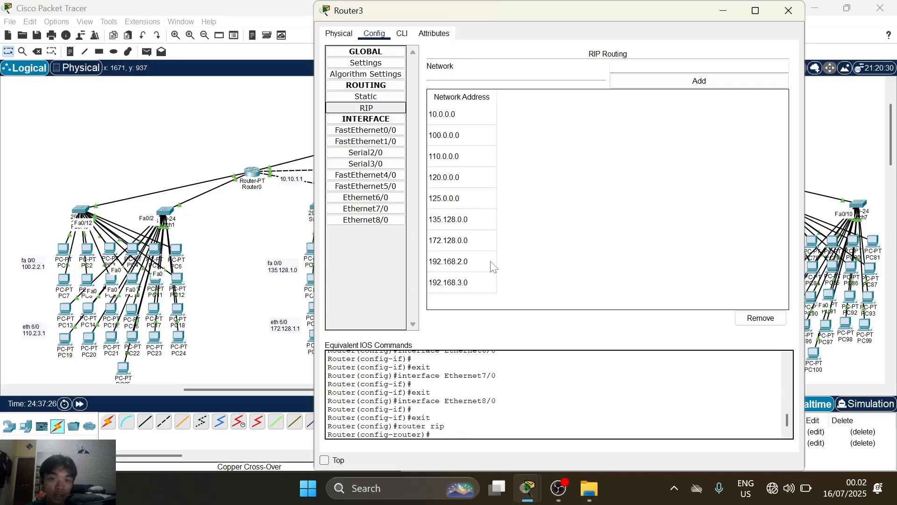
pyautogui.click(789, 11)
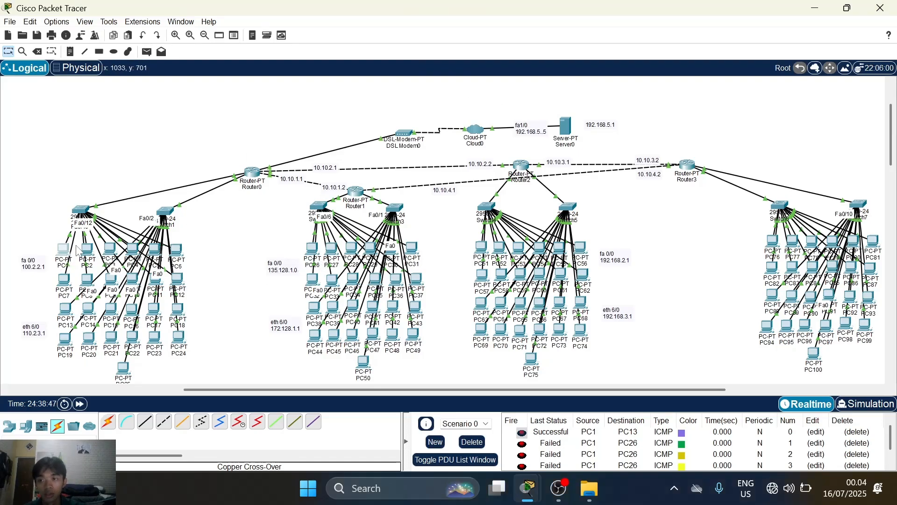
# Ping 135.128.1.1 from PC1's command prompt to test connectivity to the Router1 network.
pyautogui.click(66, 250)
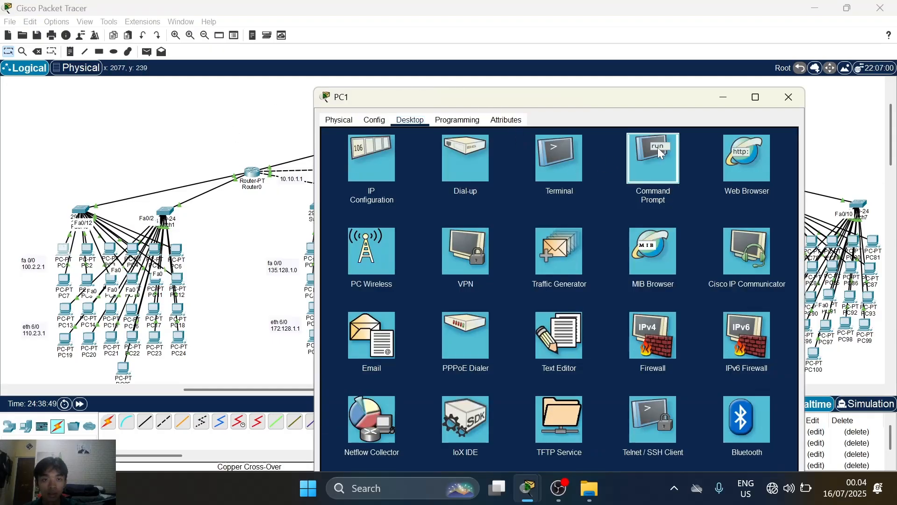
pyautogui.click(658, 148)
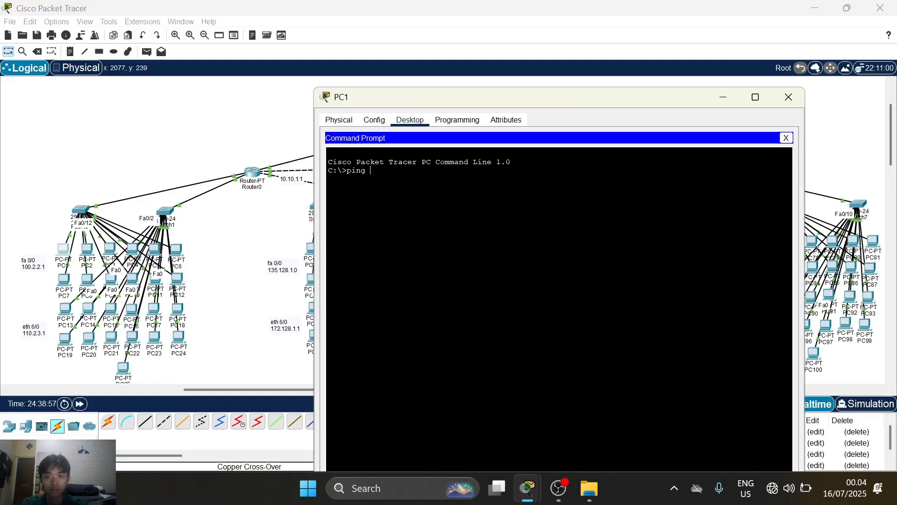
pyautogui.rightClick(496, 202)
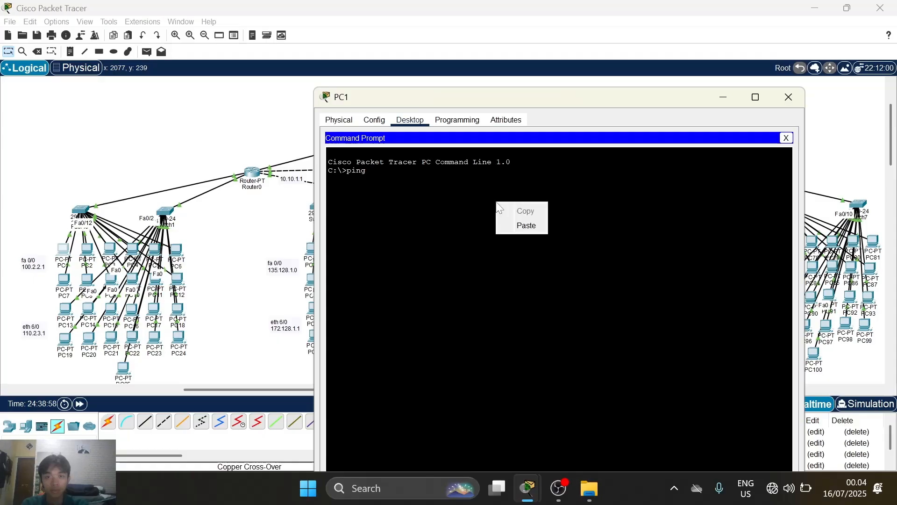
pyautogui.click(524, 226)
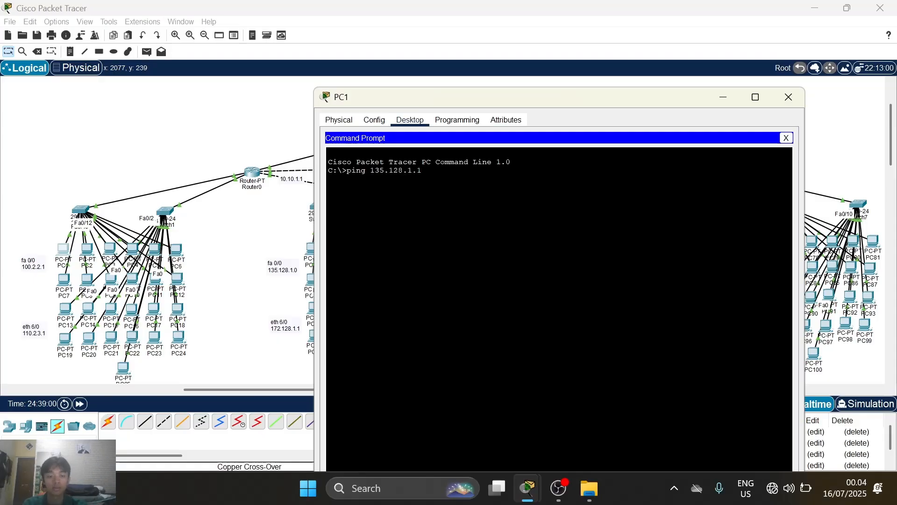
pyautogui.press('Return')
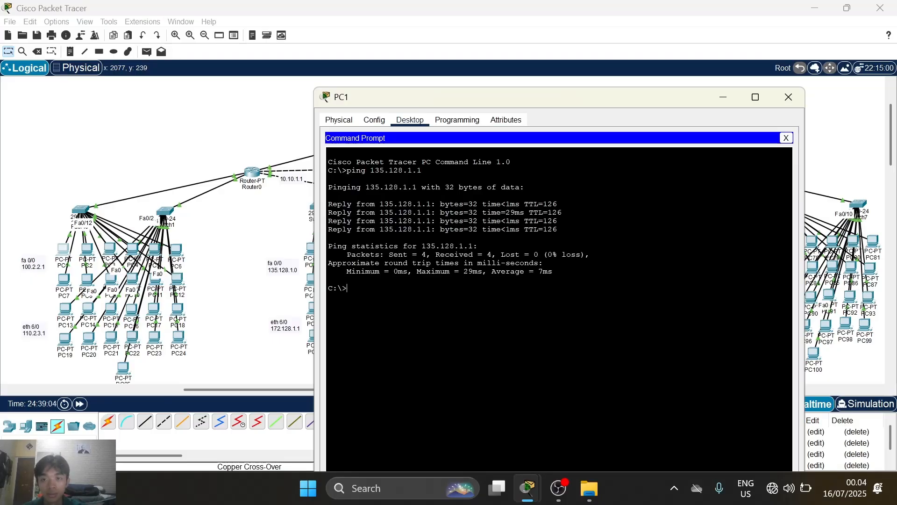
pyautogui.click(795, 105)
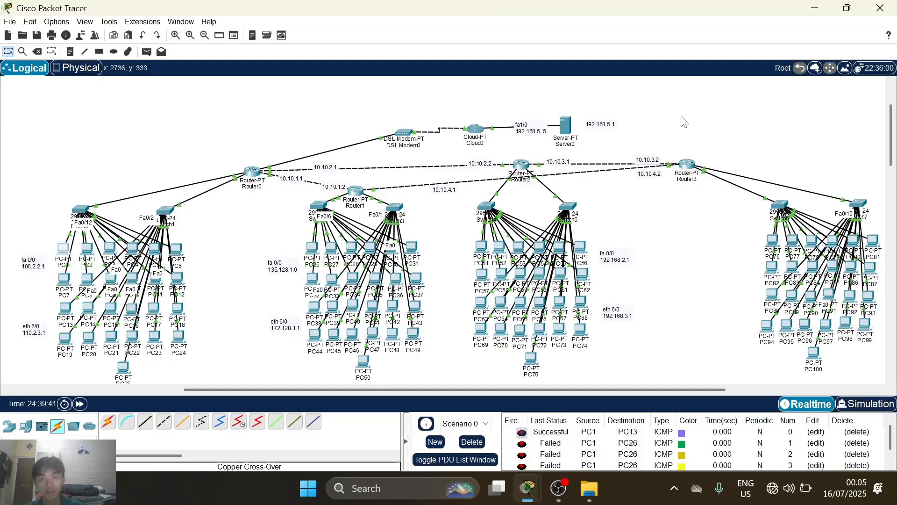
# Inspect Server0's HTTP service files and view the contents of copyrights.html.
pyautogui.click(566, 127)
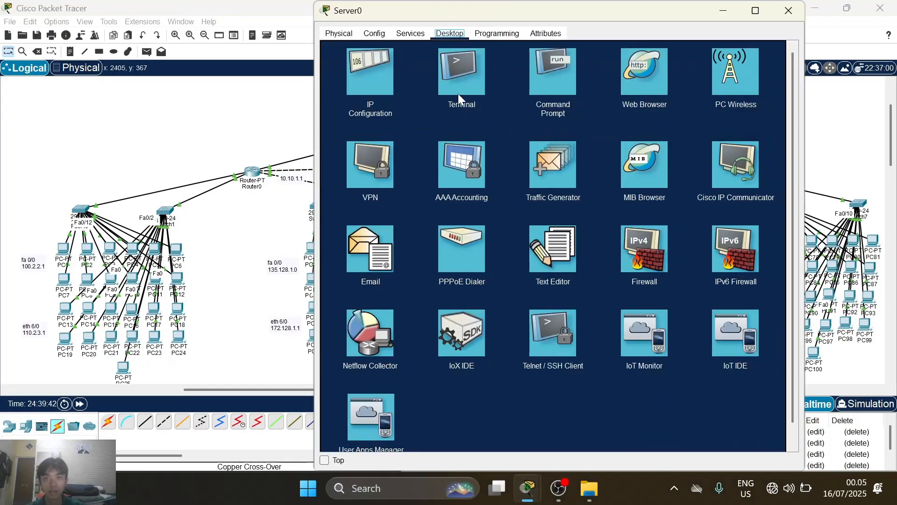
pyautogui.click(409, 34)
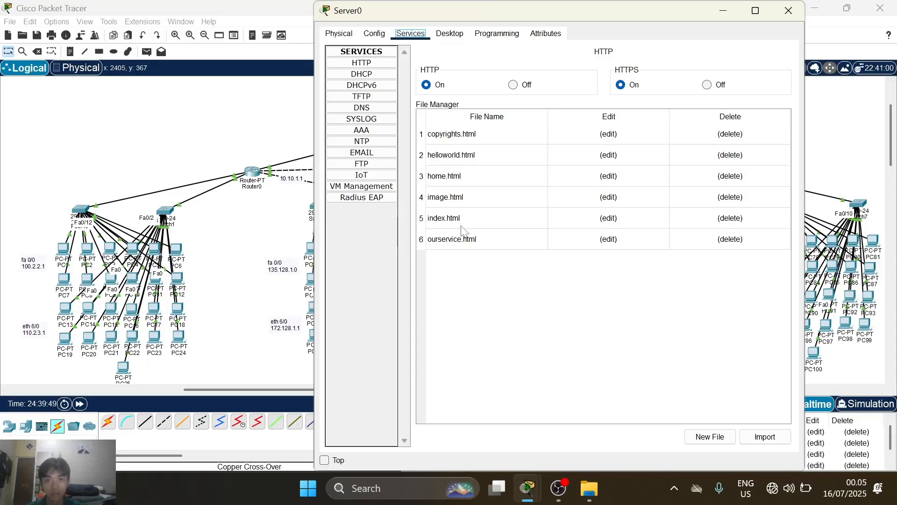
pyautogui.click(459, 141)
pyautogui.click(609, 135)
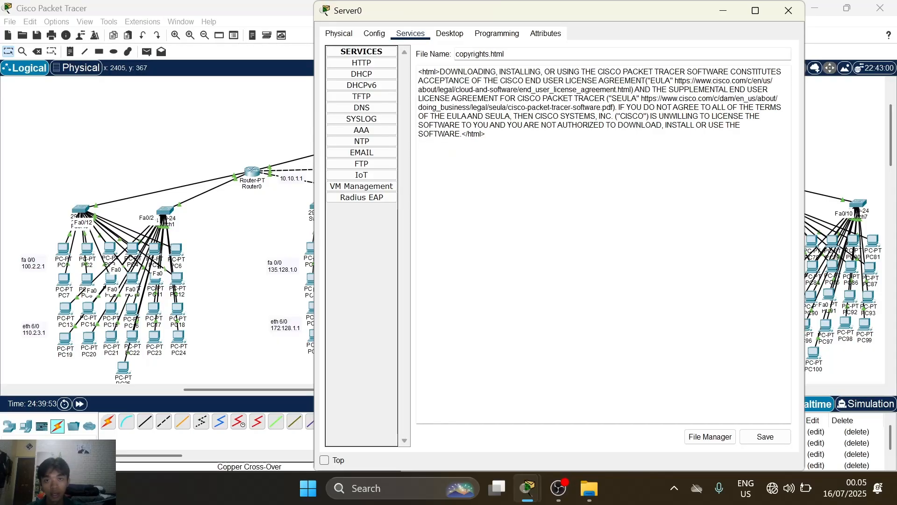
pyautogui.click(64, 247)
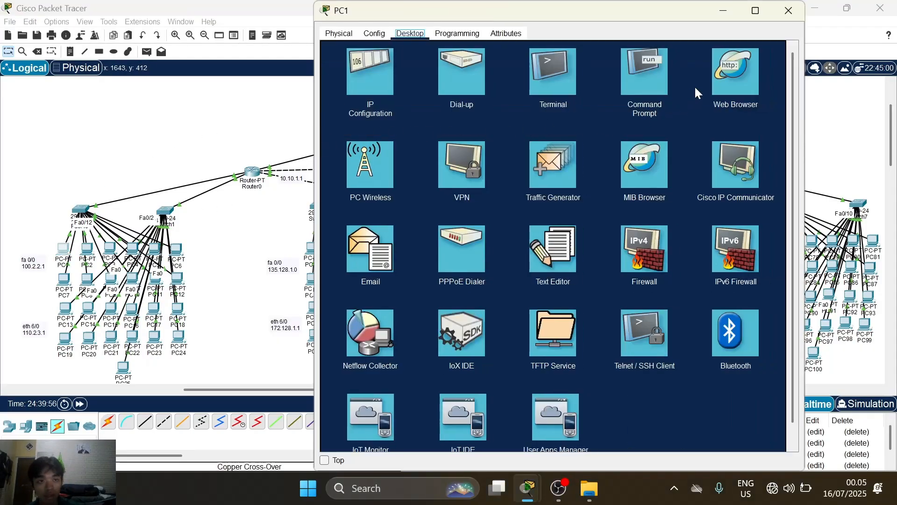
pyautogui.click(722, 78)
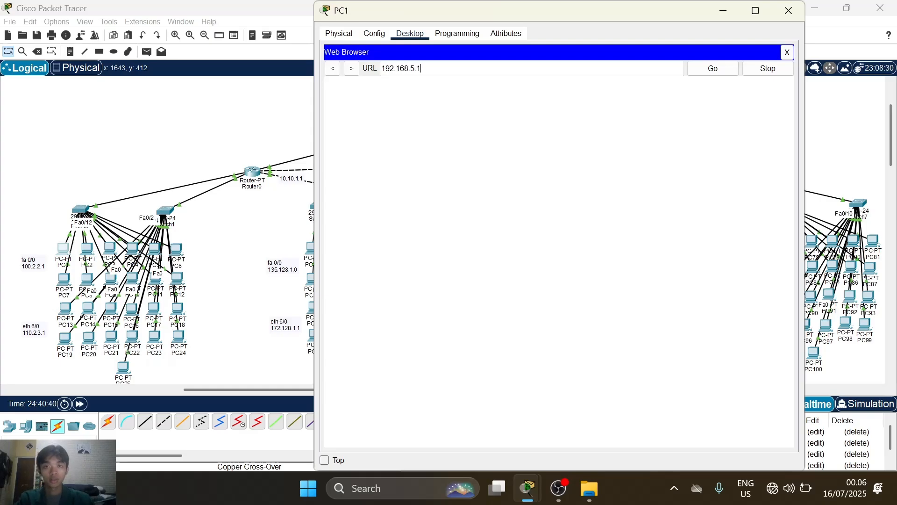
pyautogui.press('Return')
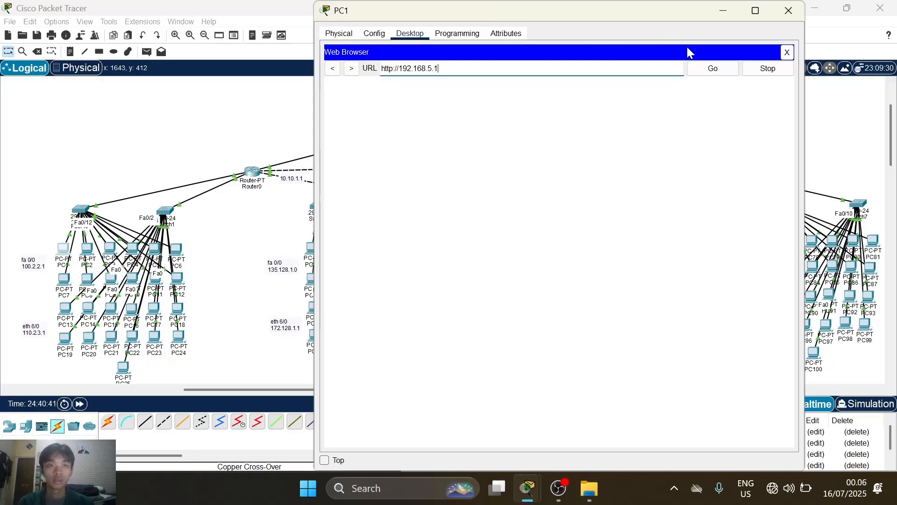
pyautogui.click(713, 68)
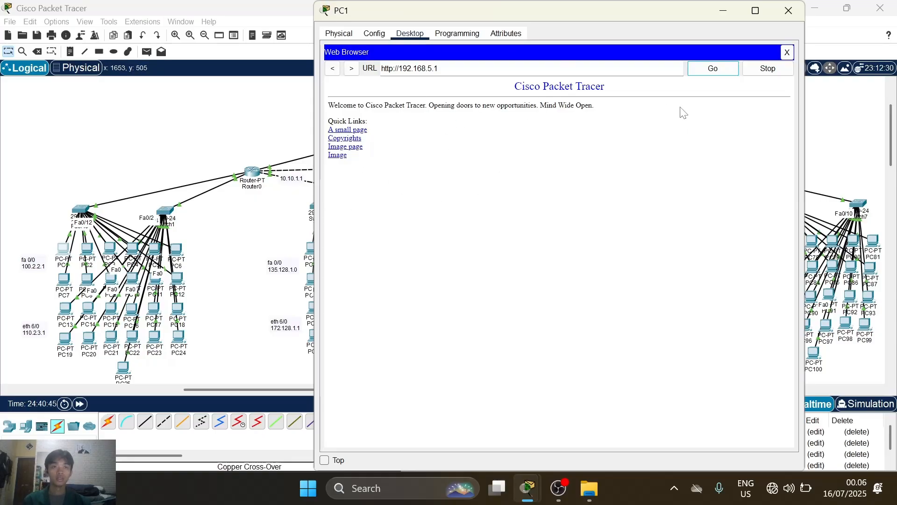
pyautogui.click(789, 10)
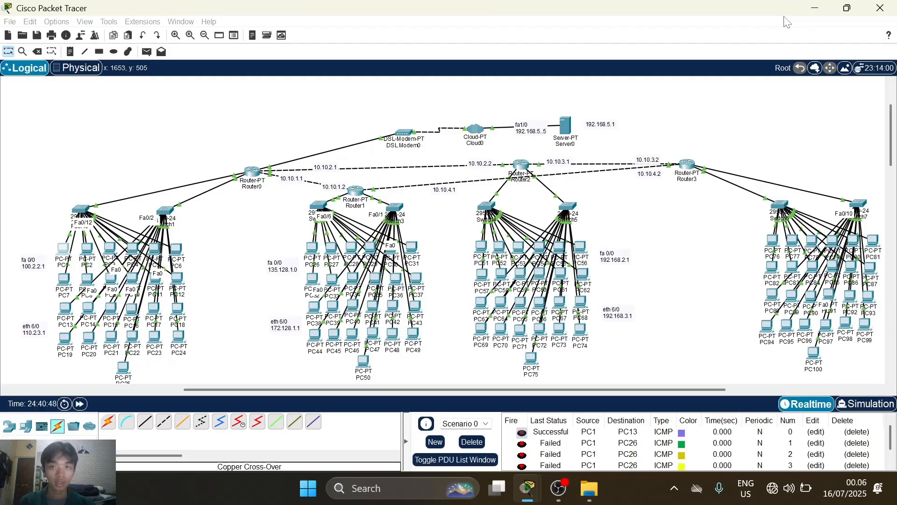
# Check the connection configuration of Cloud0.
pyautogui.click(477, 134)
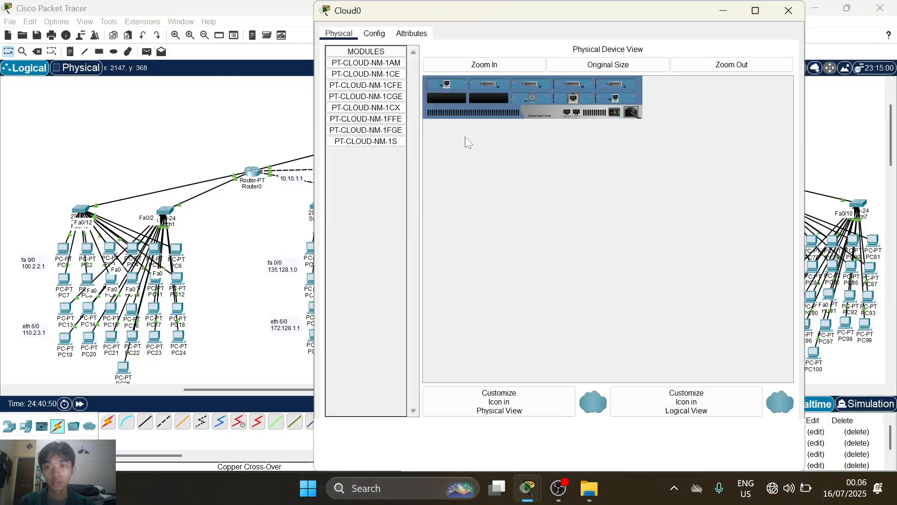
pyautogui.click(369, 36)
pyautogui.click(373, 110)
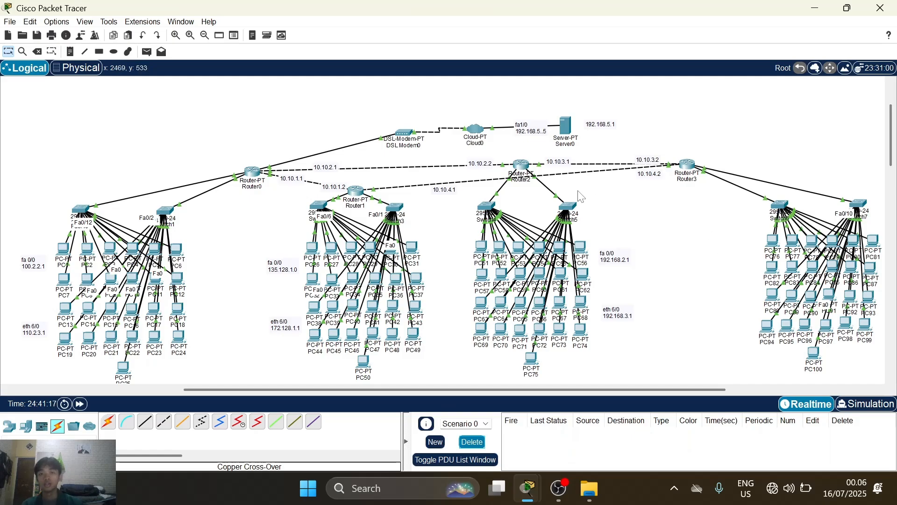
# Send a simple PDU from PC1 to Server0 to test connectivity to the server.
pyautogui.click(146, 52)
pyautogui.click(69, 253)
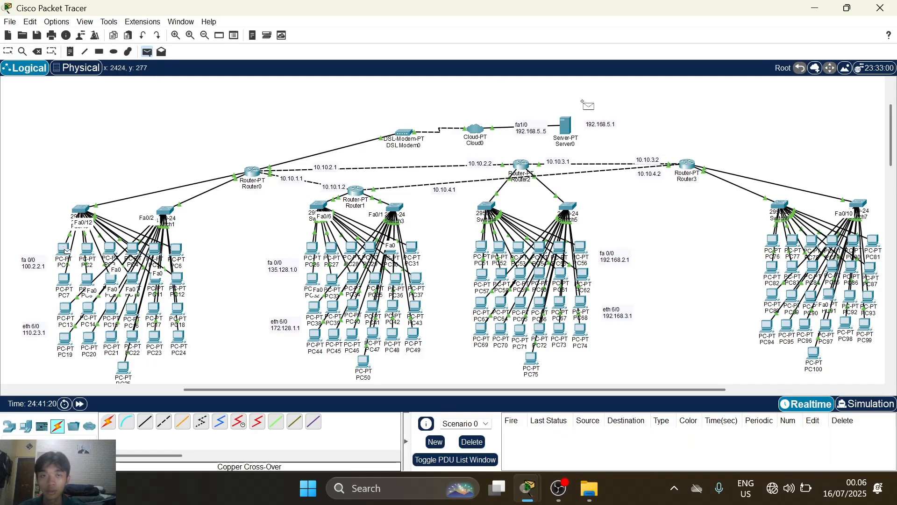
pyautogui.click(567, 135)
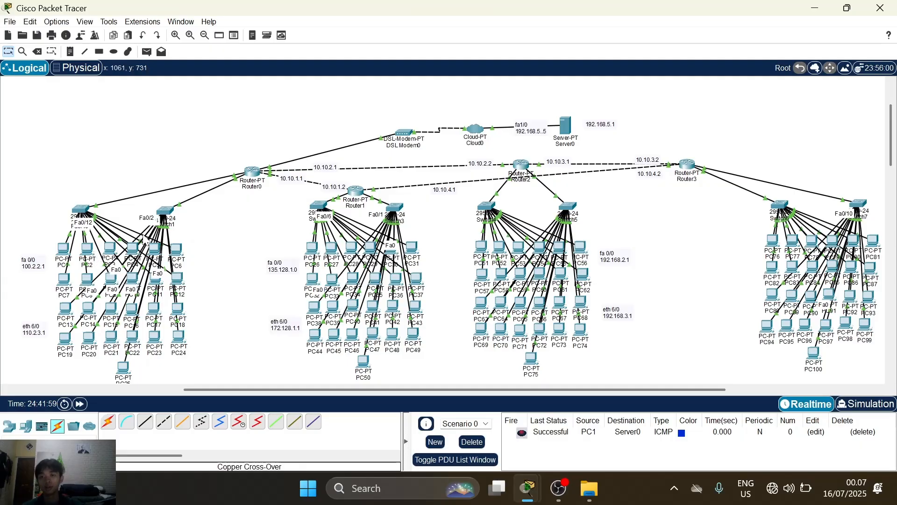
# Load 192.168.5.1 in PC26's web browser to test access to Server0's web page.
pyautogui.click(312, 247)
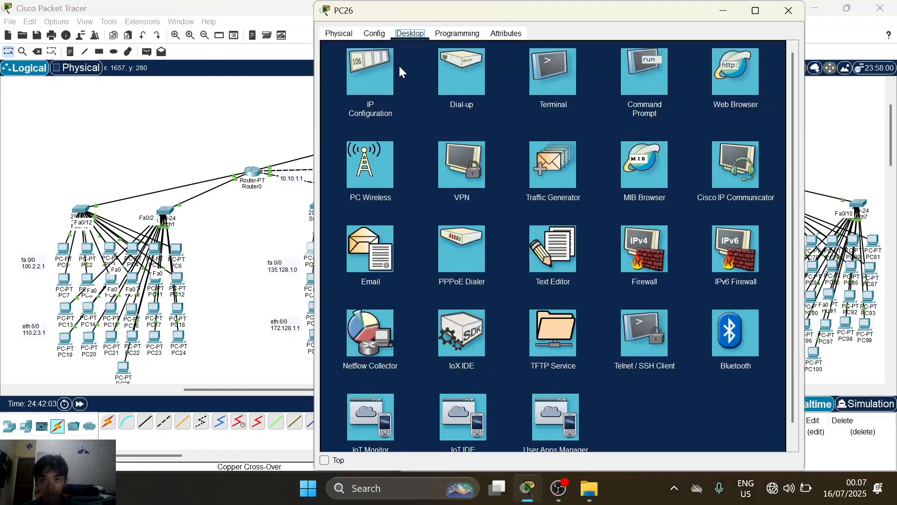
pyautogui.click(719, 78)
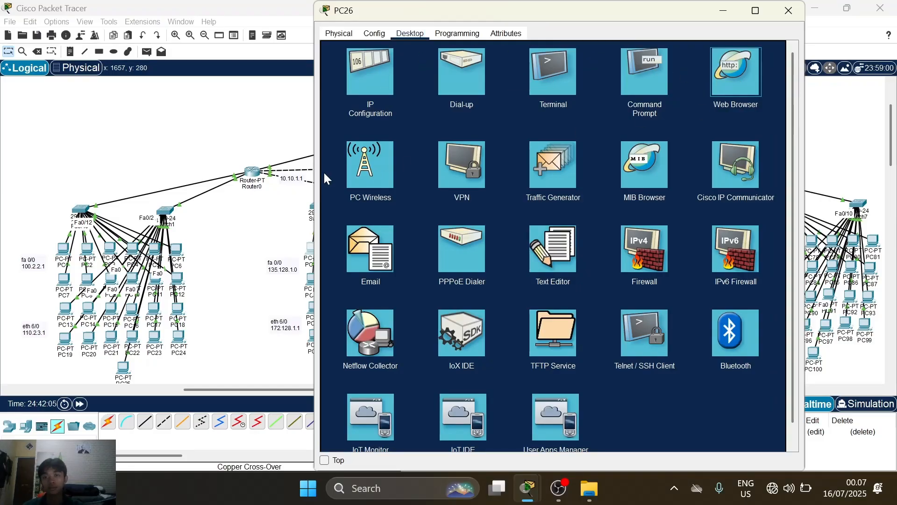
pyautogui.click(730, 89)
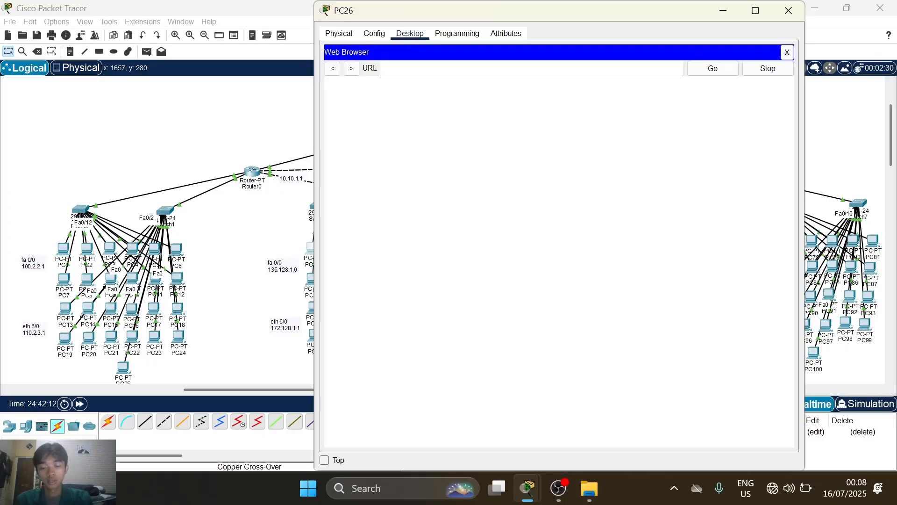
pyautogui.write('192.16')
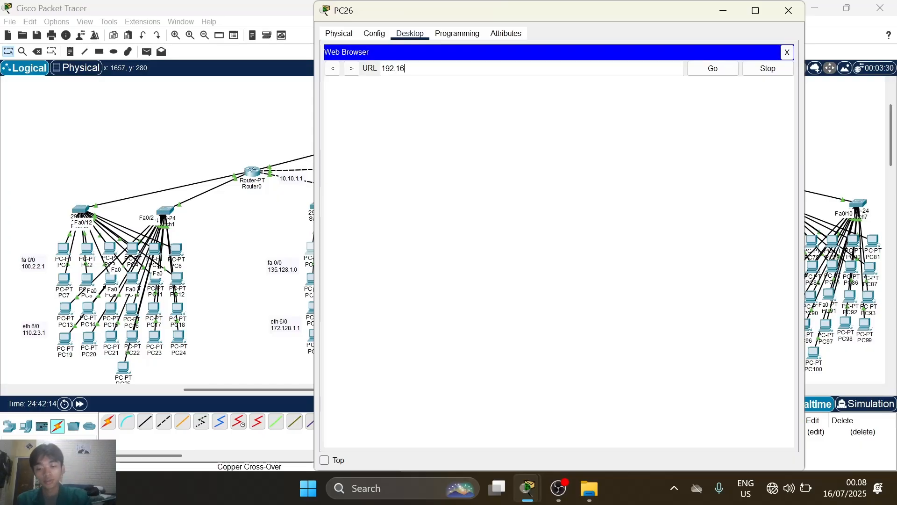
pyautogui.write('8.5.1')
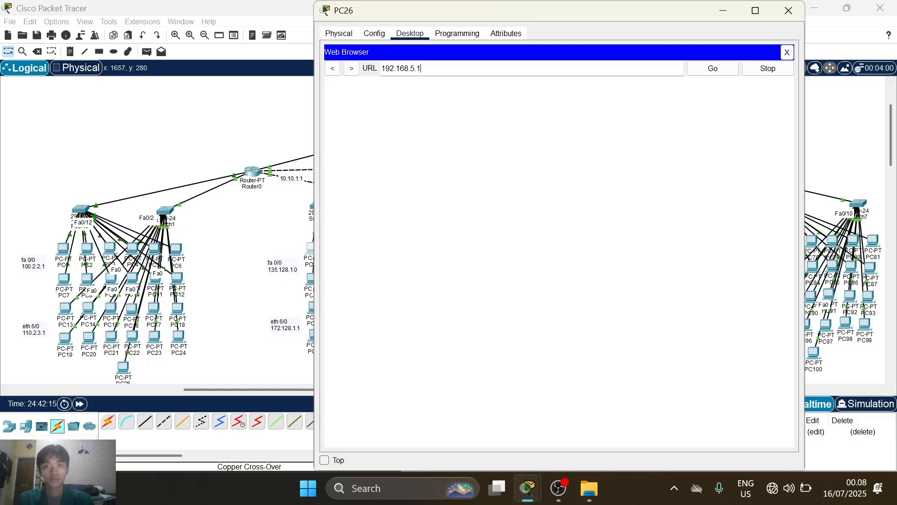
pyautogui.click(710, 70)
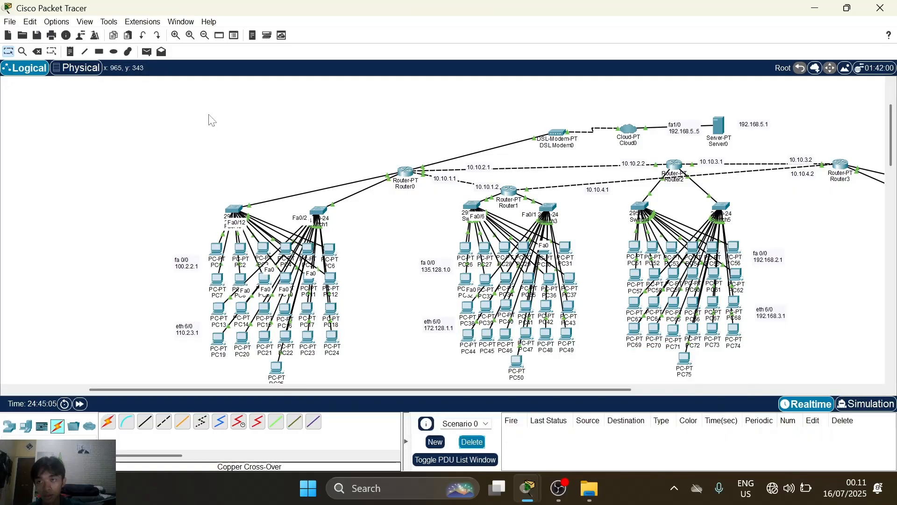
# Send a simple PDU from PC1 to PC13 to test connectivity between Router0's two networks.
pyautogui.click(147, 52)
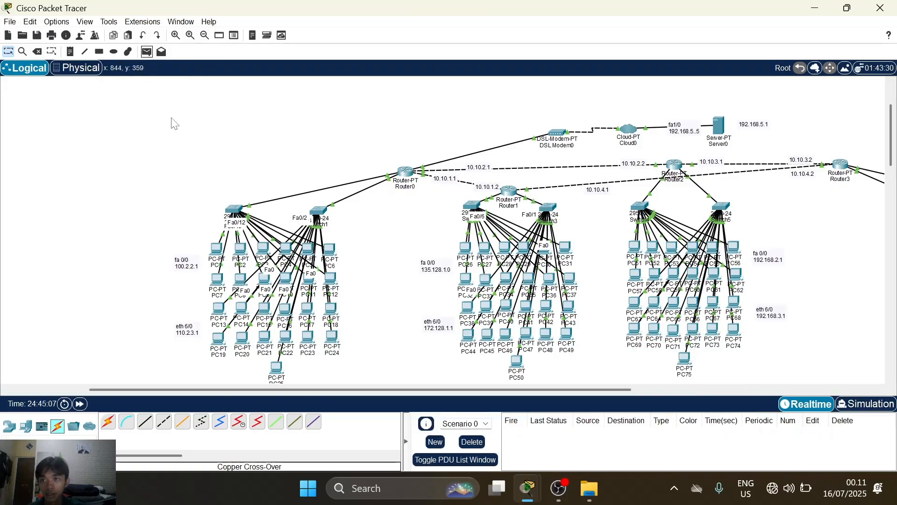
pyautogui.click(150, 54)
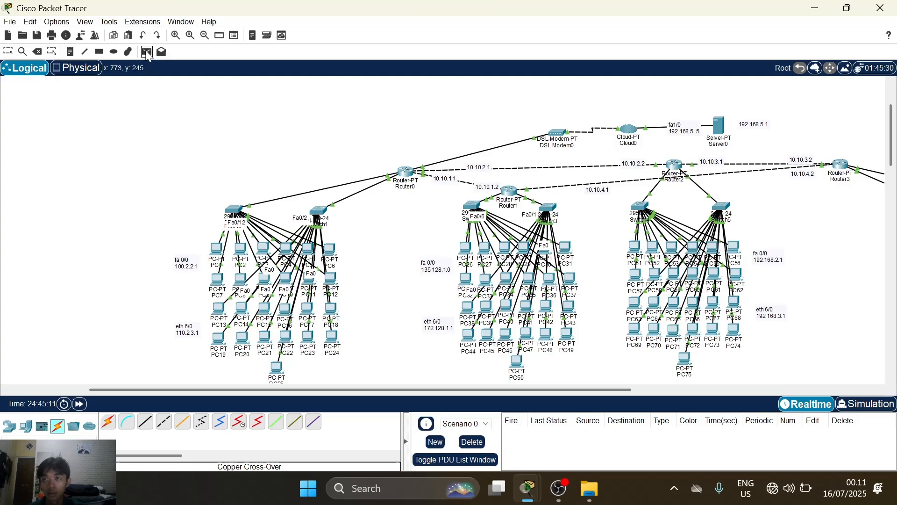
pyautogui.click(214, 250)
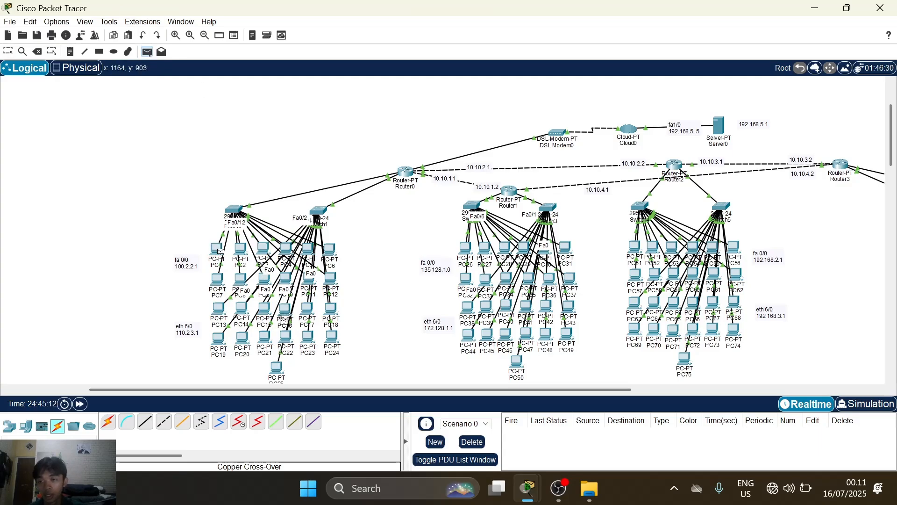
pyautogui.click(220, 308)
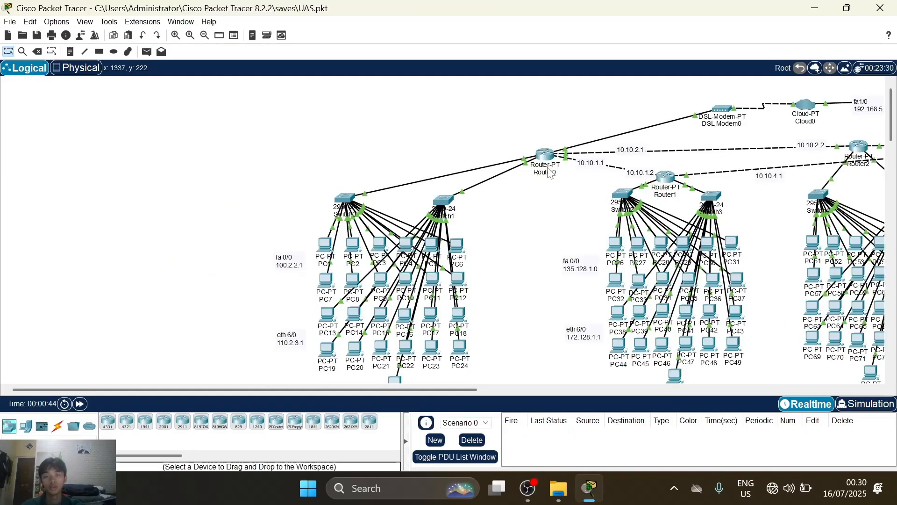
# Enter global configuration mode on Router0's command line with enable and config terminal.
pyautogui.scroll(-1, 446, 158)
pyautogui.click(430, 154)
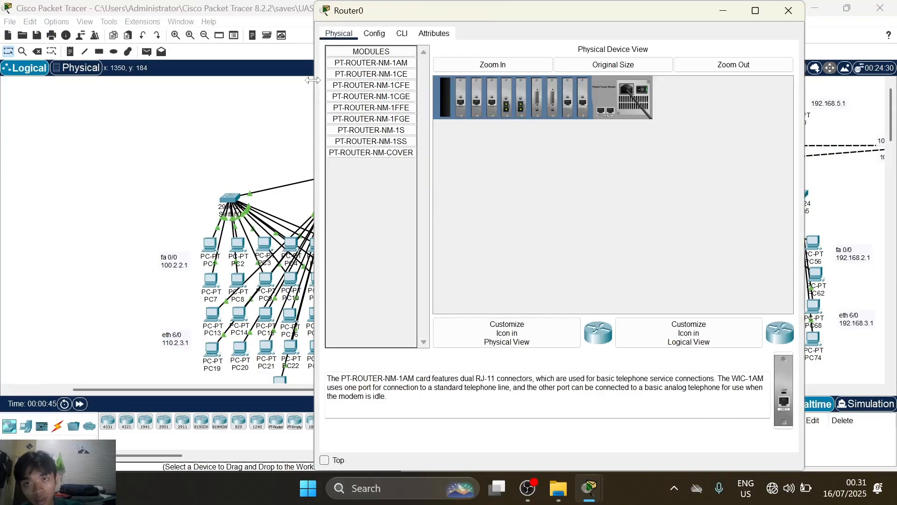
pyautogui.click(402, 33)
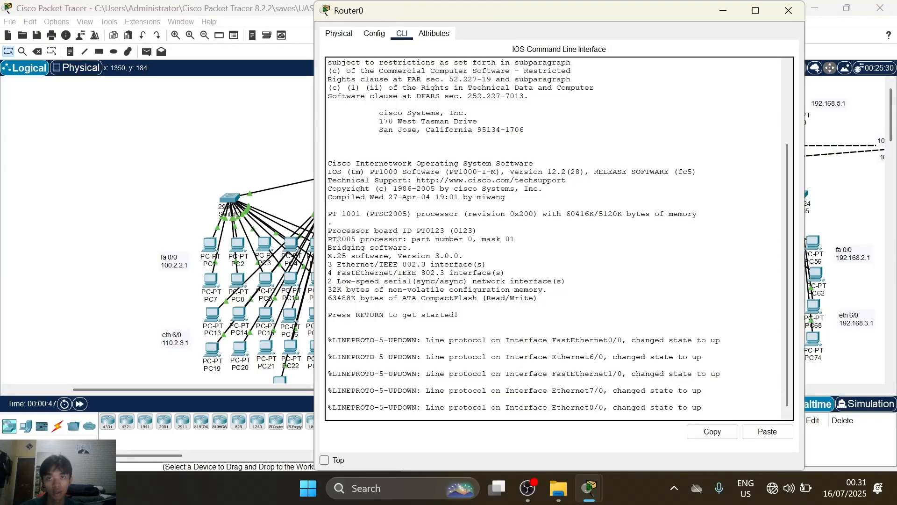
pyautogui.press('Return')
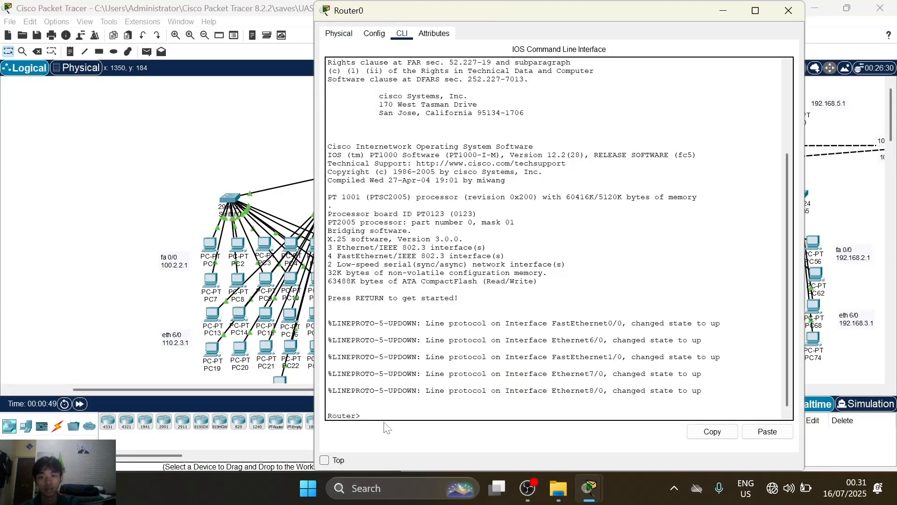
pyautogui.write('enable')
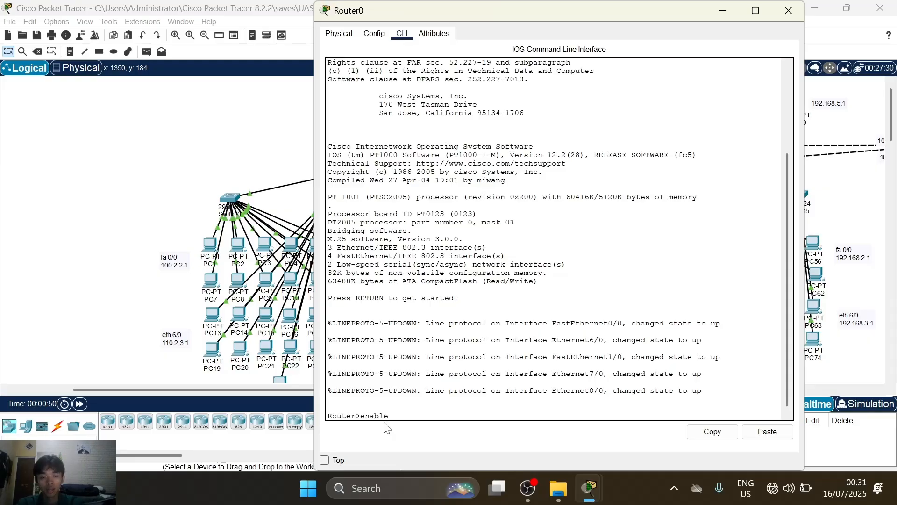
pyautogui.press('Return')
pyautogui.write('con')
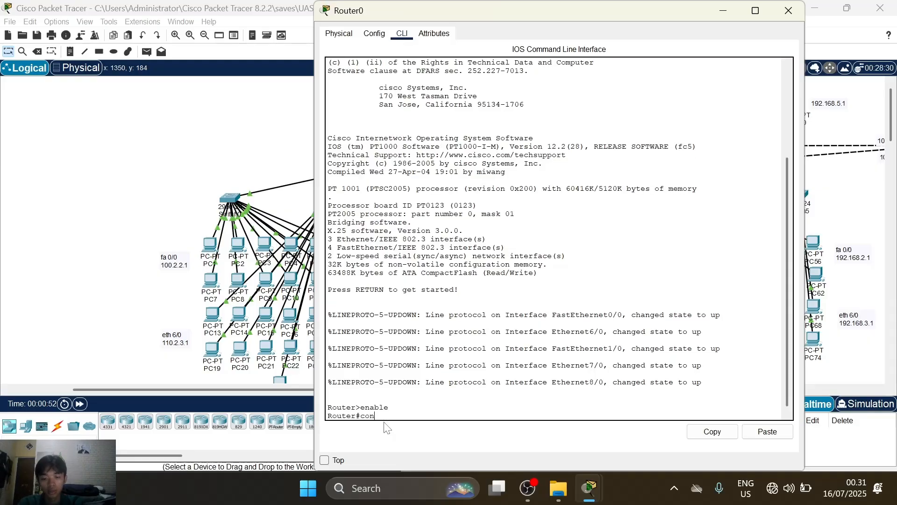
pyautogui.write('fig ter')
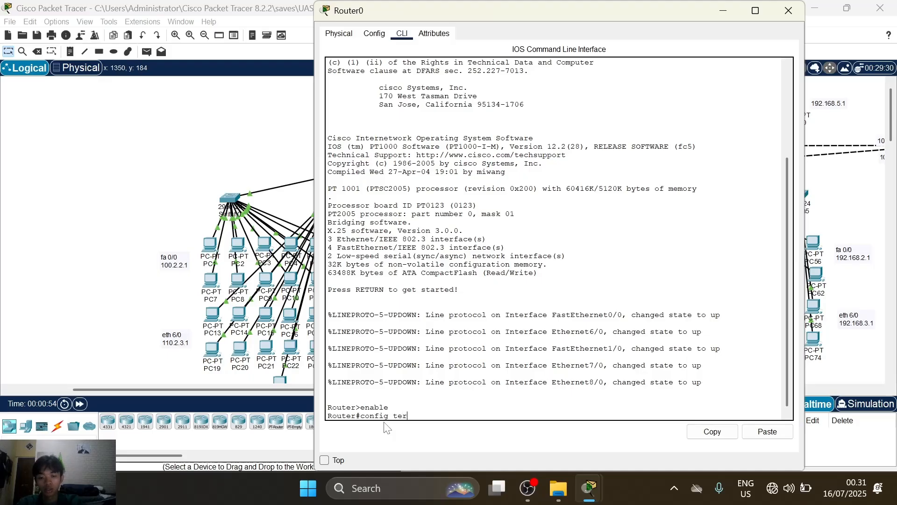
pyautogui.write('minal')
pyautogui.press('Return')
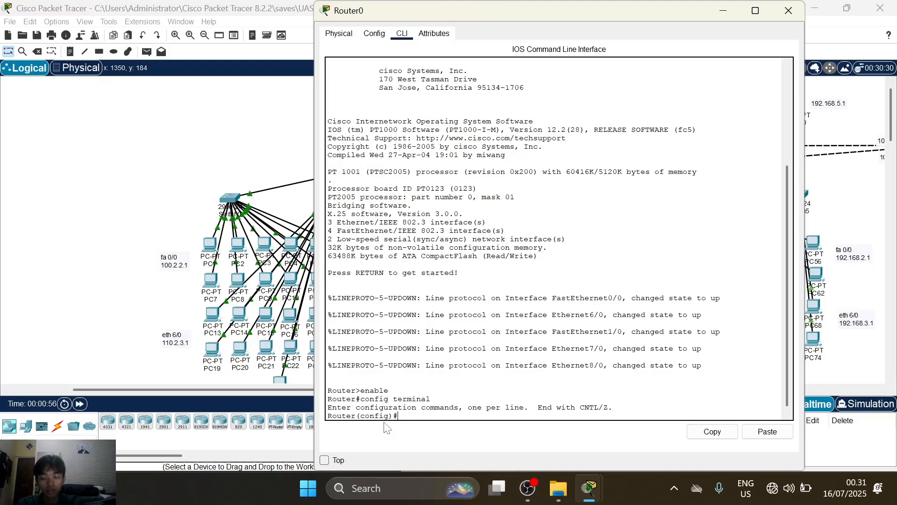
# Add access-list 1 entries on Router0 permitting each host from 100.1.1.1 through 100.1.1.12.
pyautogui.write('acce')
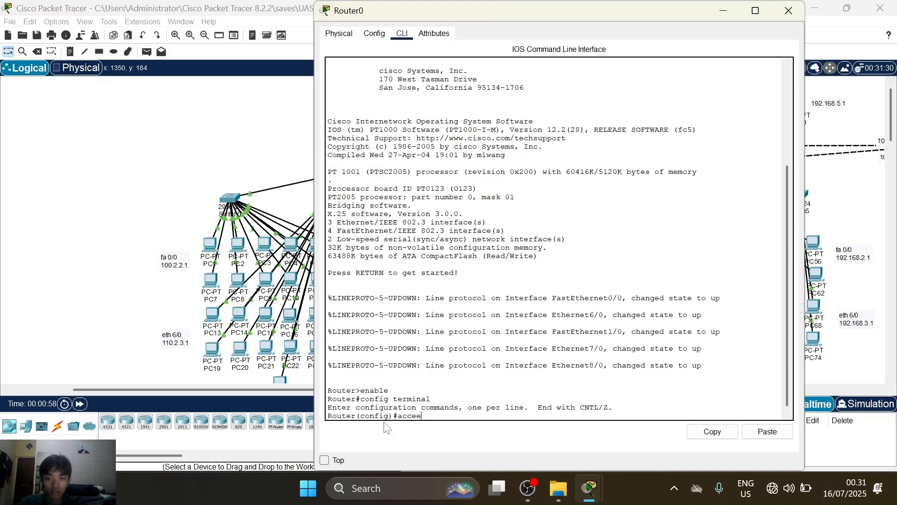
pyautogui.write('ss')
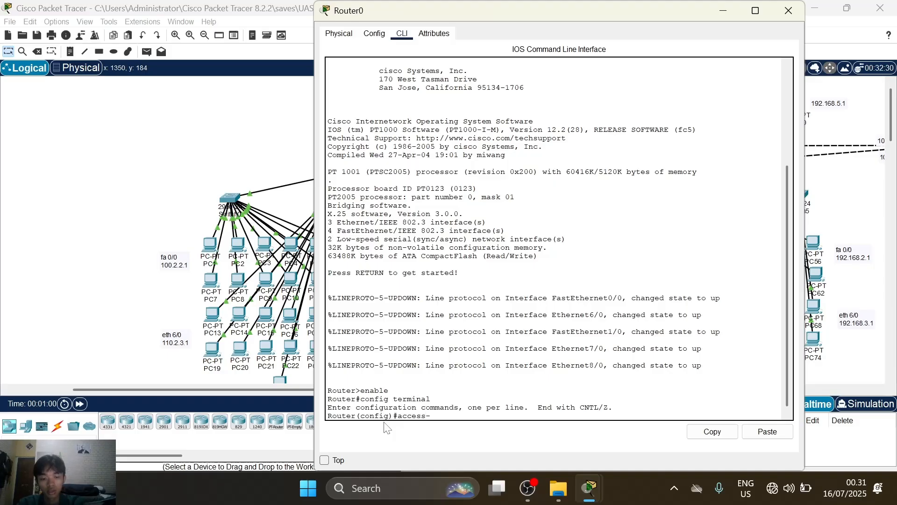
pyautogui.write('-list')
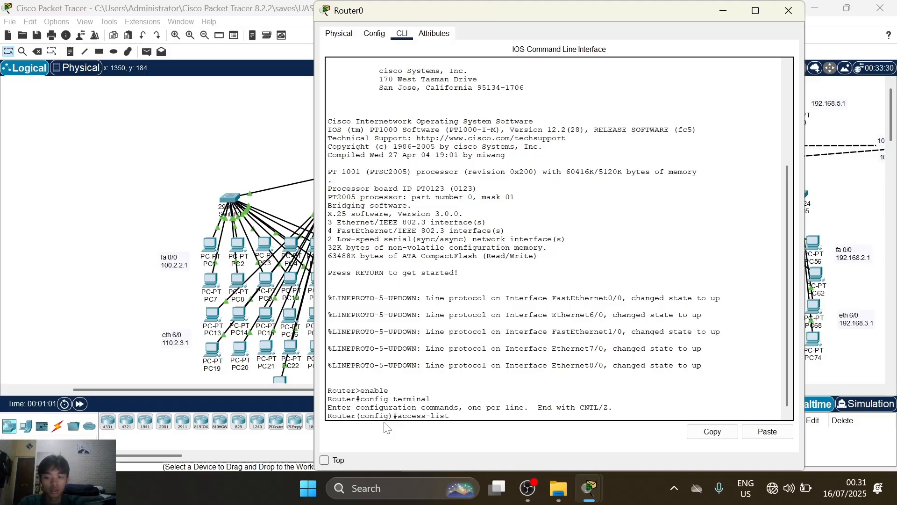
pyautogui.write(' 1 permit')
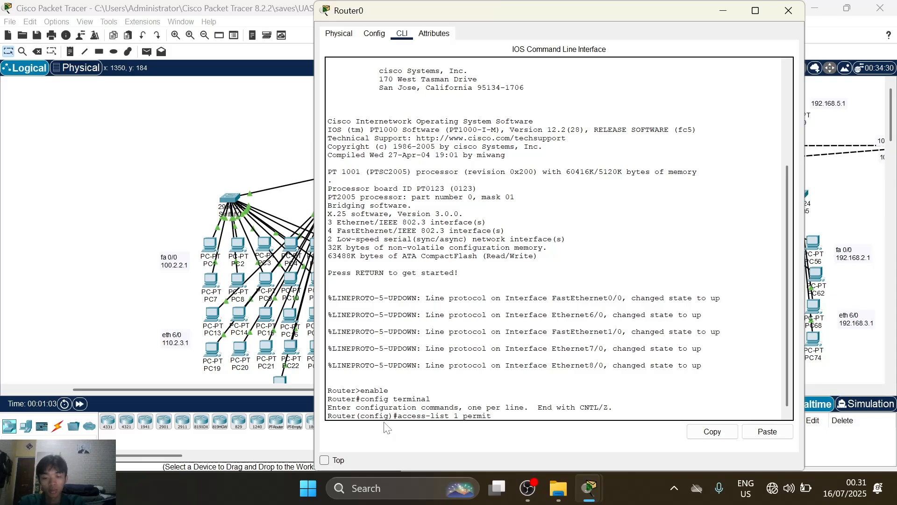
pyautogui.write(' host')
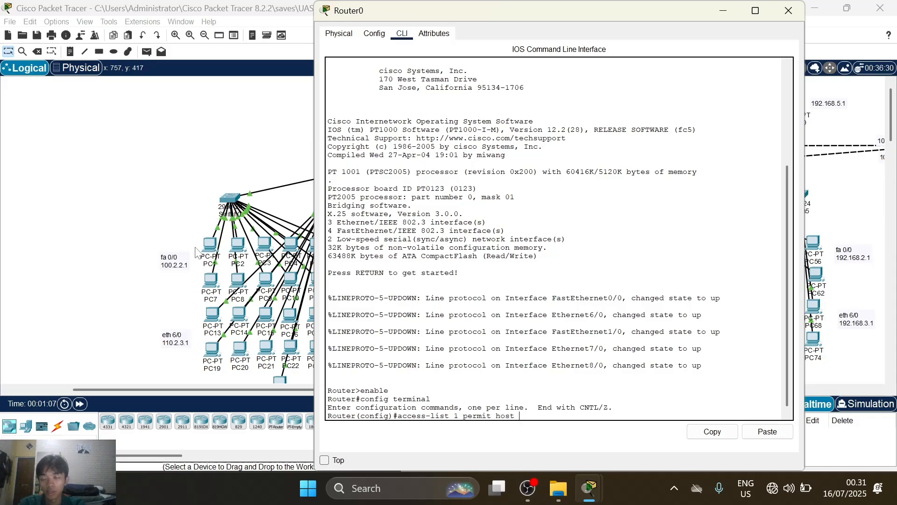
pyautogui.hscroll(3, 146, 247)
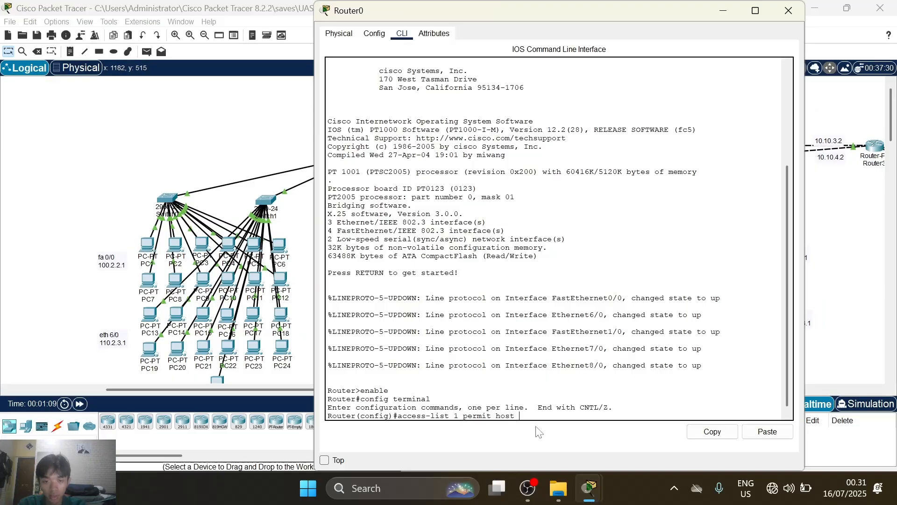
pyautogui.write('10')
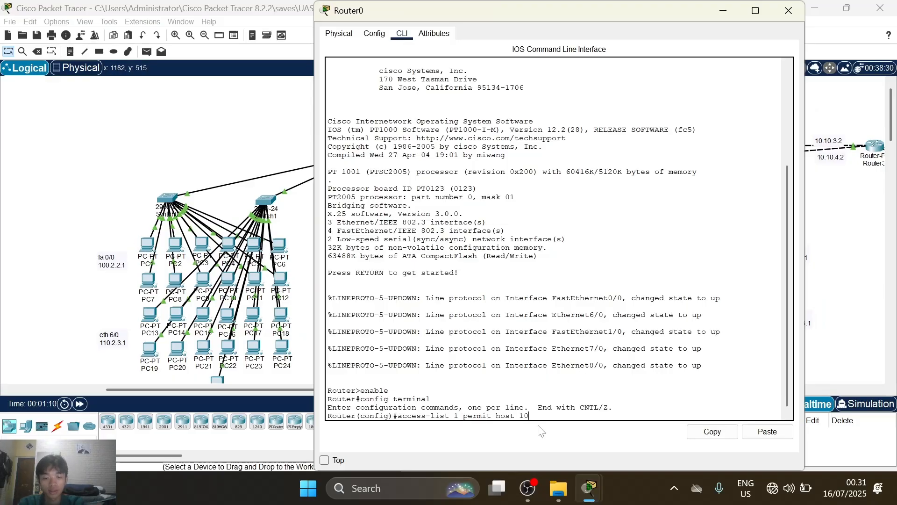
pyautogui.write('0.1.1.12')
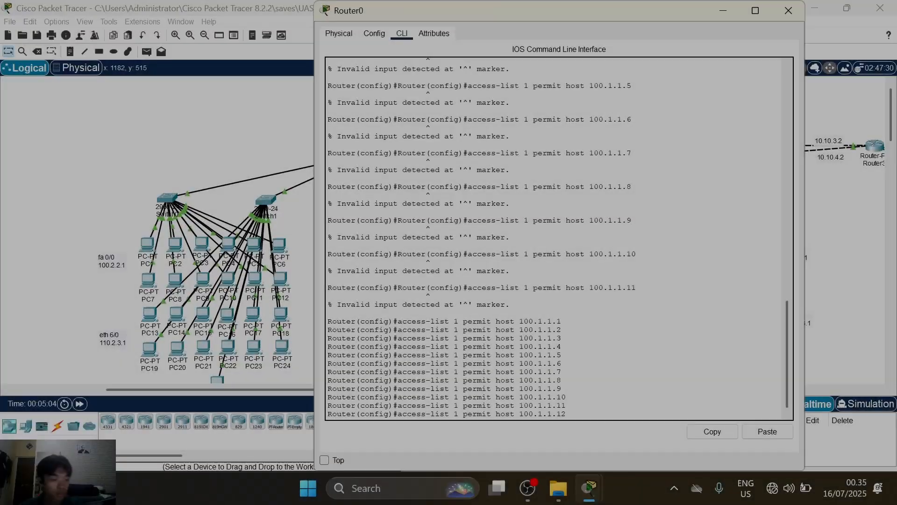
pyautogui.press('Return')
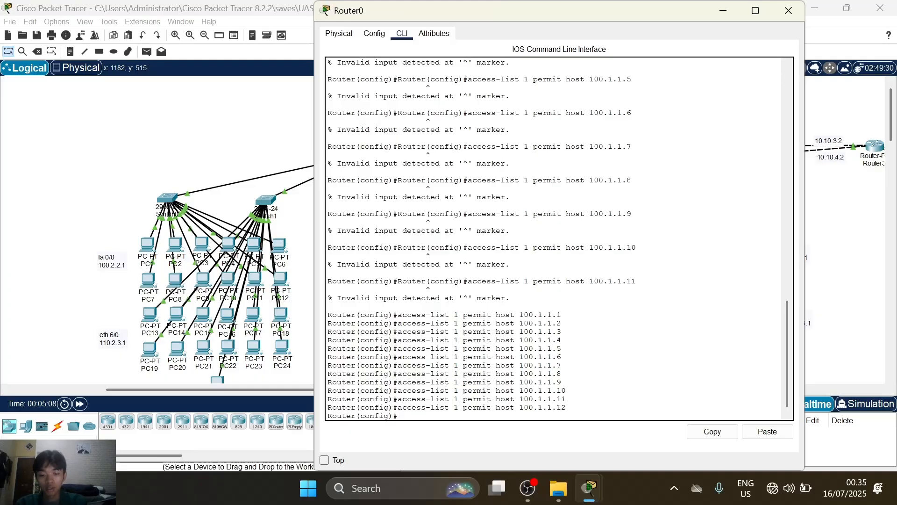
# Add access-list 1 entries on Router0 denying each host from 110.1.1.13 through 110.1.1.25.
pyautogui.write('access')
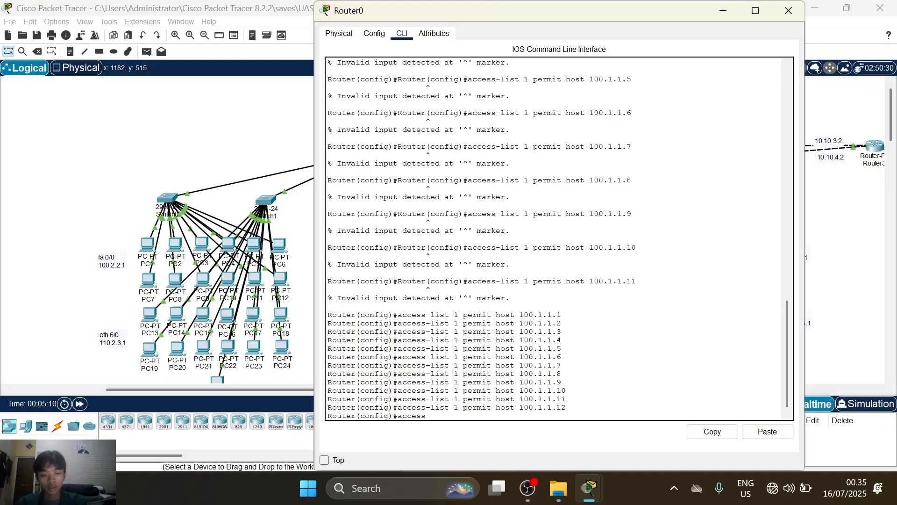
pyautogui.write('-list 1 d')
pyautogui.write('eny')
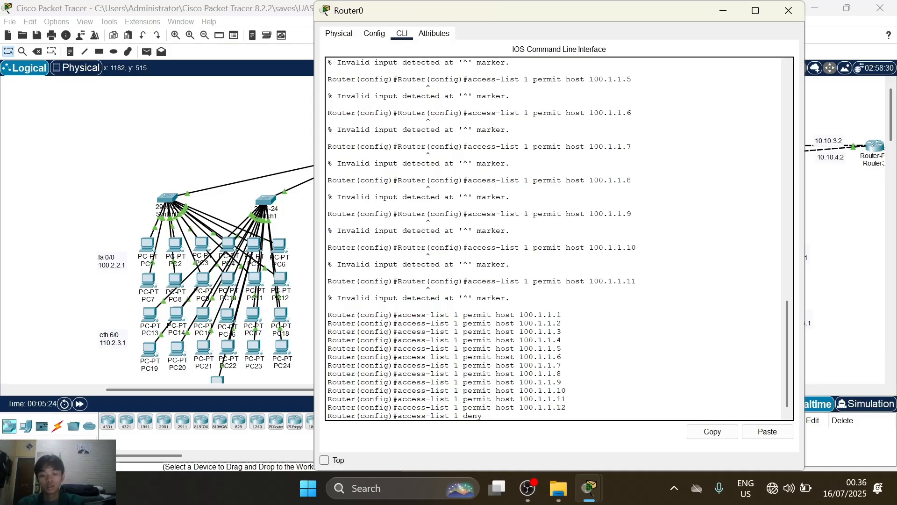
pyautogui.write('h')
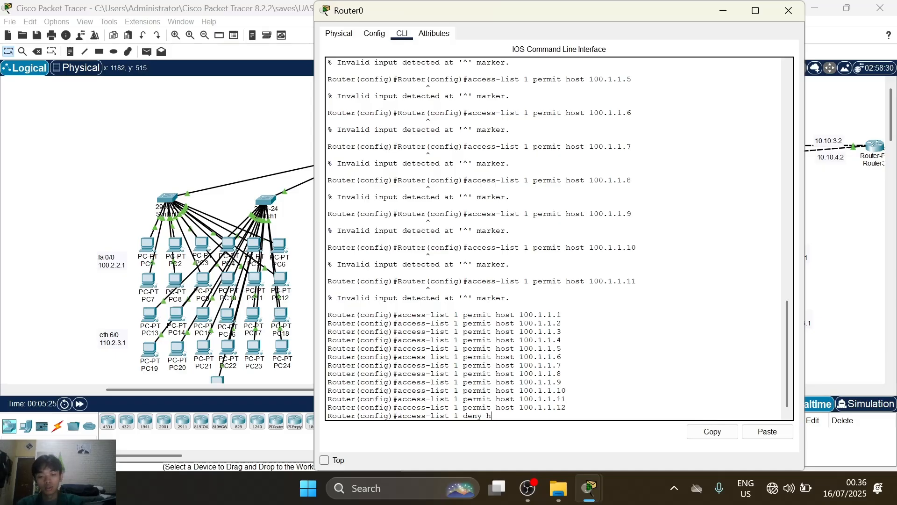
pyautogui.write('ost')
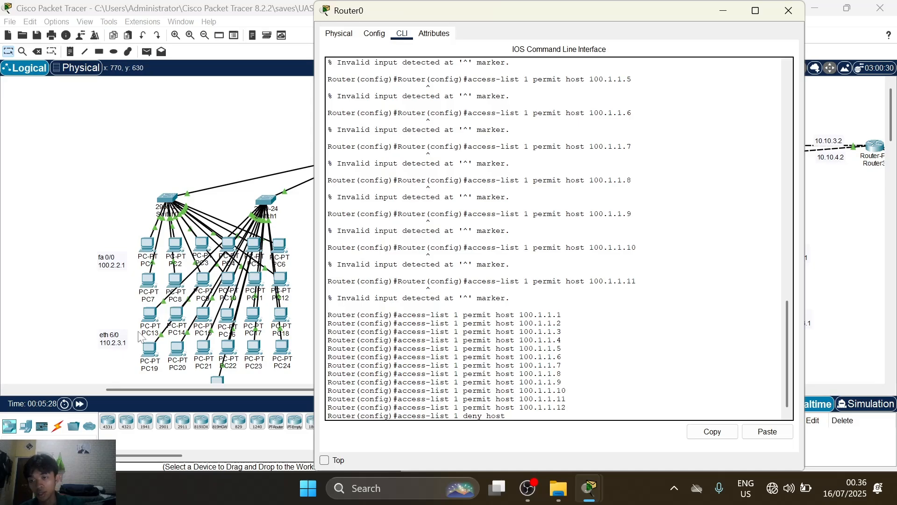
pyautogui.scroll(-2, 215, 357)
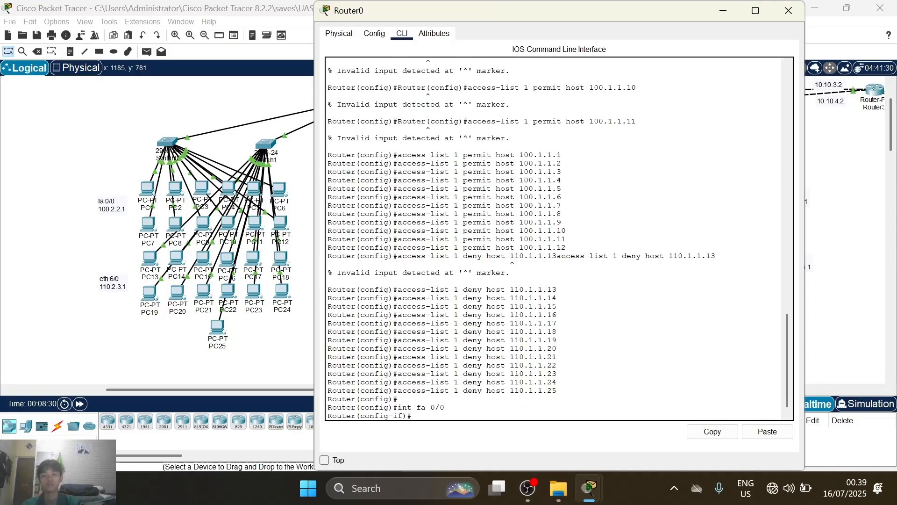
# Apply access list 1 inbound on Router0's fa 0/0 interface with ip access-group 1 in, and exit interface configuration.
pyautogui.write('i')
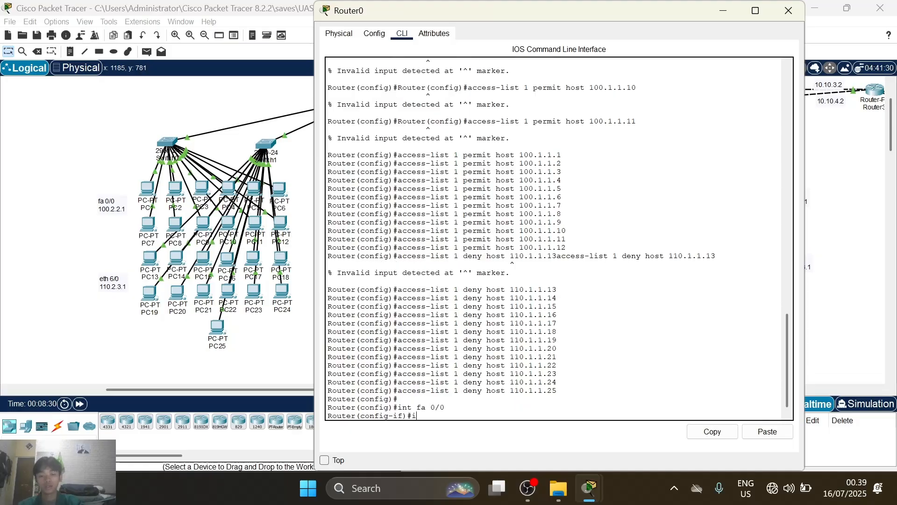
pyautogui.write('p access')
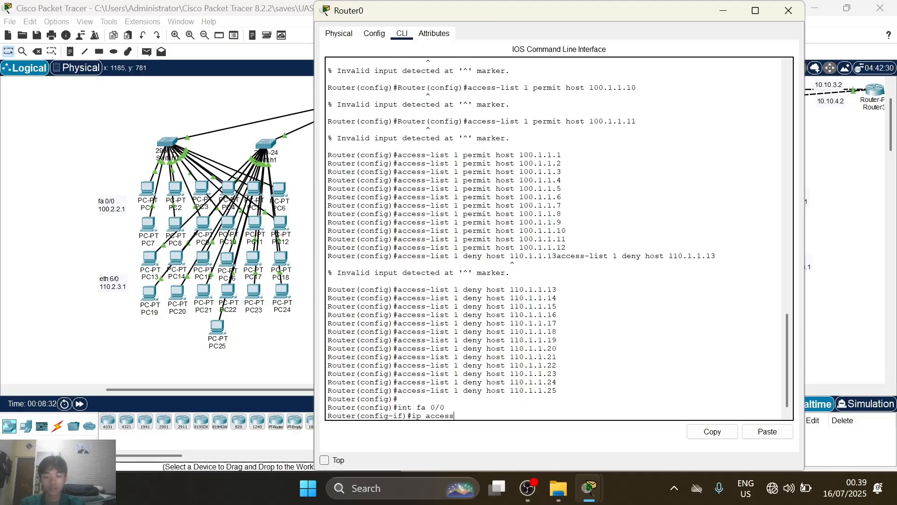
pyautogui.write('-gro')
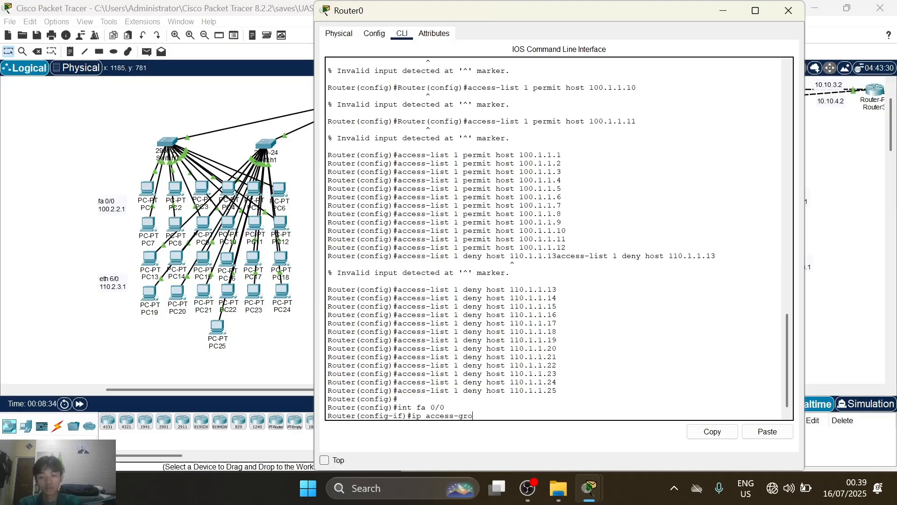
pyautogui.write('up 1 ')
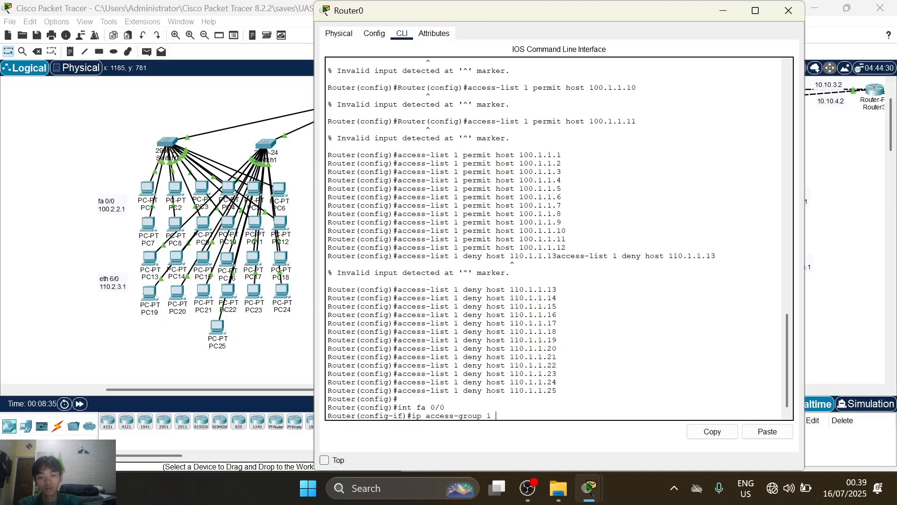
pyautogui.write('in')
pyautogui.press('Return')
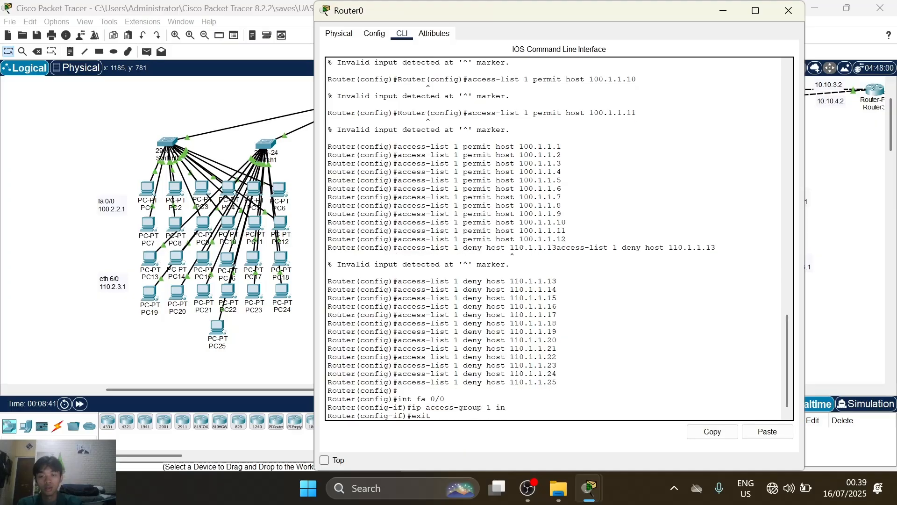
pyautogui.write('exit')
pyautogui.press('Return')
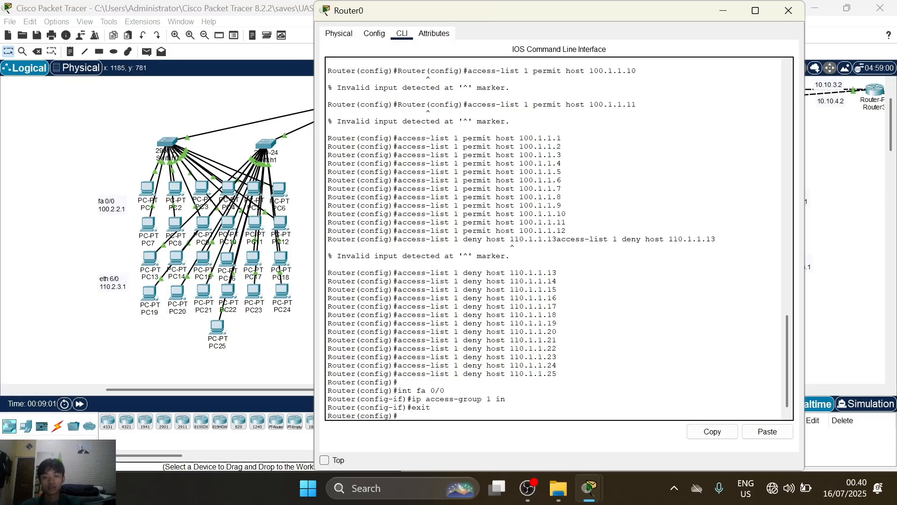
# Apply access list 1 inbound on Router0's eth 6/0 interface with ip access-group 1 in, and exit interface configuration.
pyautogui.write('int')
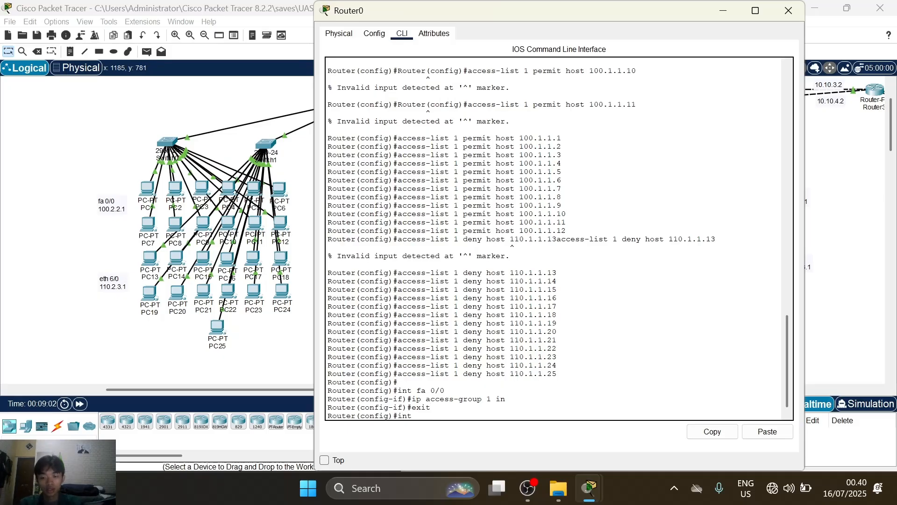
pyautogui.write(' eth 6/0')
pyautogui.press('Return')
pyautogui.write('ip ')
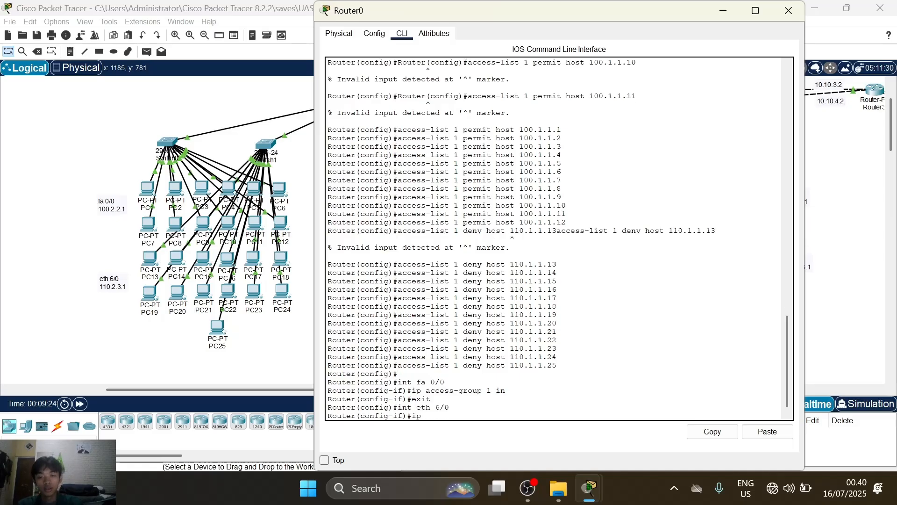
pyautogui.write('access')
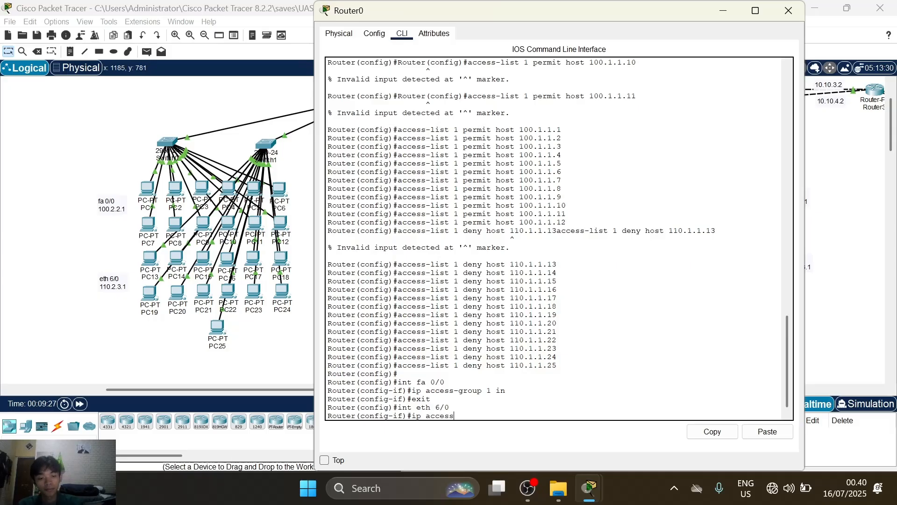
pyautogui.write('-group')
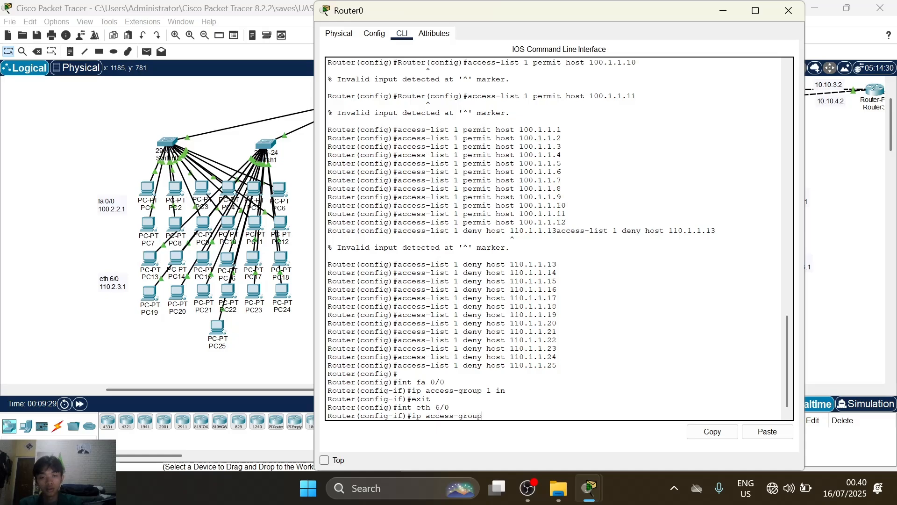
pyautogui.write(' 1 in')
pyautogui.press('Return')
pyautogui.write('exit')
pyautogui.press('Return')
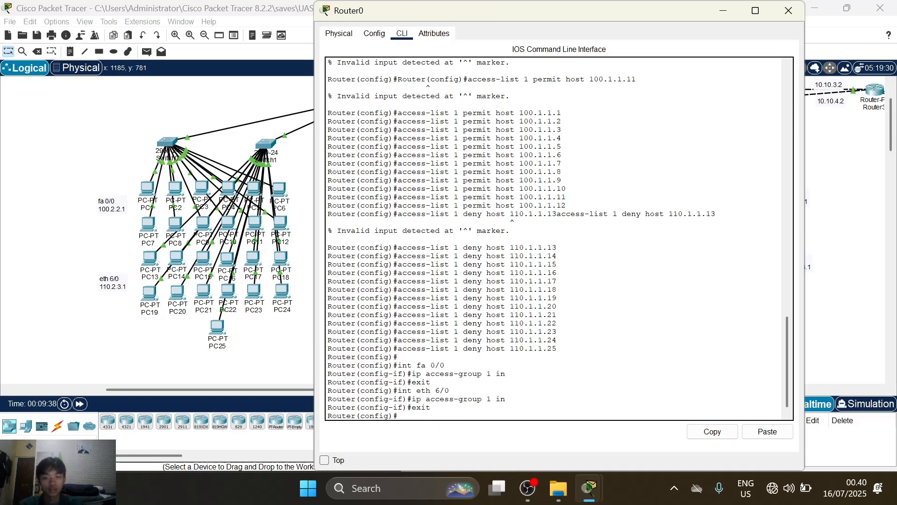
# Leave Router0's global configuration mode, save the configuration with write, and return to the topology.
pyautogui.write('exit')
pyautogui.press('Return')
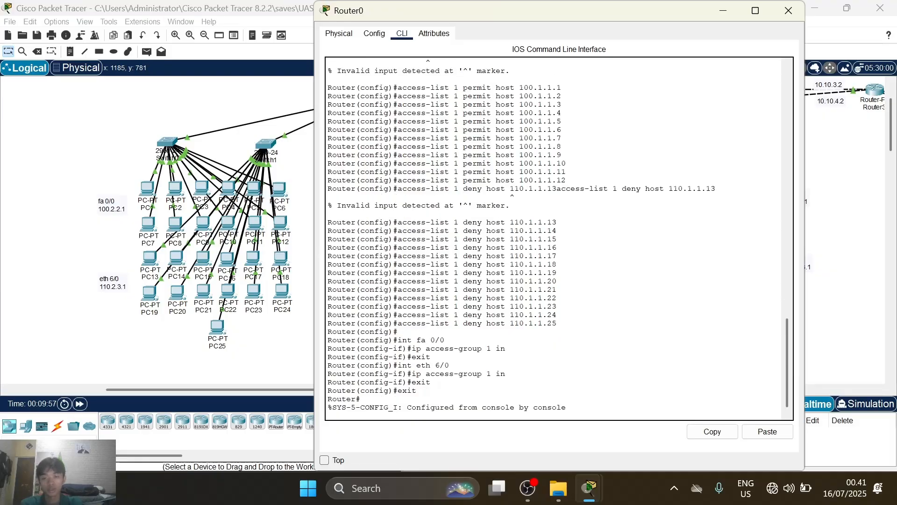
pyautogui.write('write')
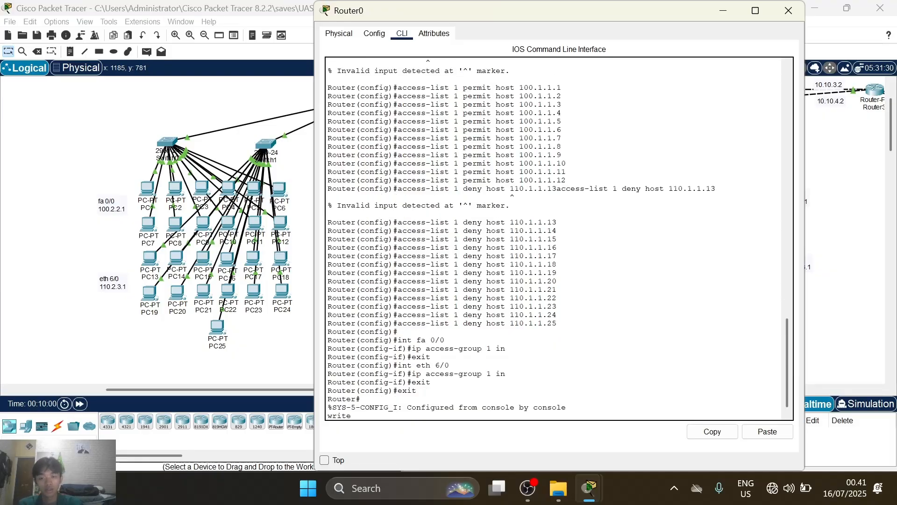
pyautogui.press('Return')
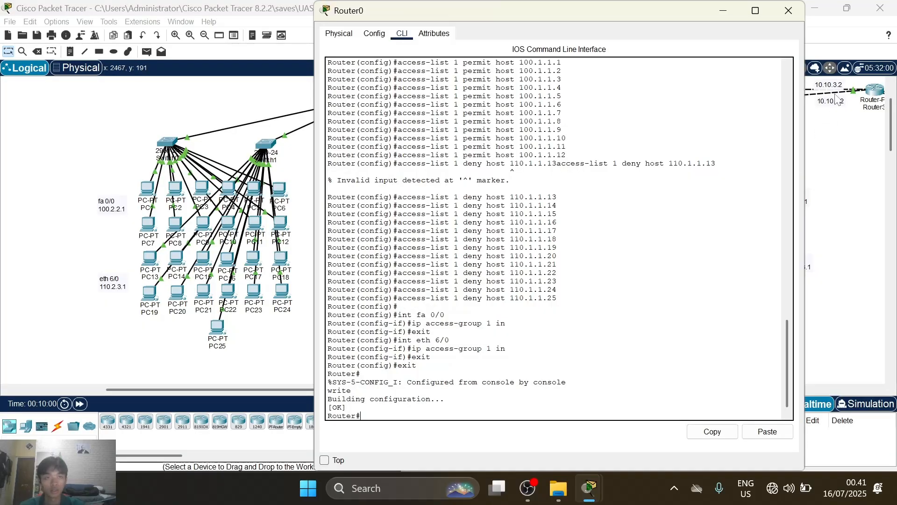
pyautogui.click(164, 92)
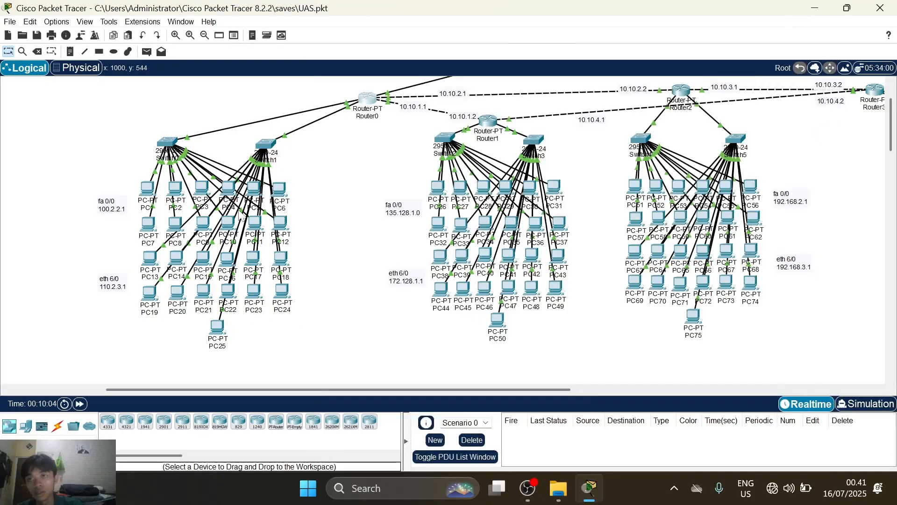
# Send a simple PDU from PC1 to PC13 to test the access list applied on Router0.
pyautogui.click(146, 51)
pyautogui.click(145, 186)
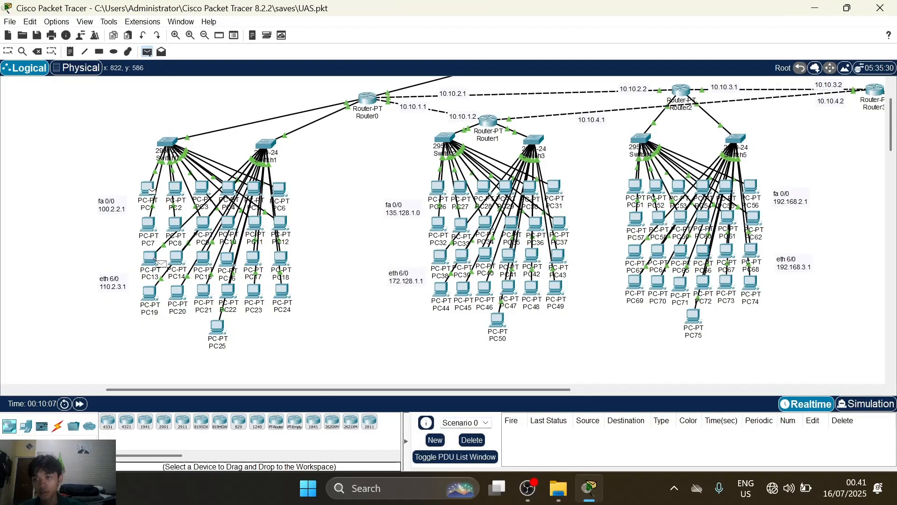
pyautogui.click(152, 262)
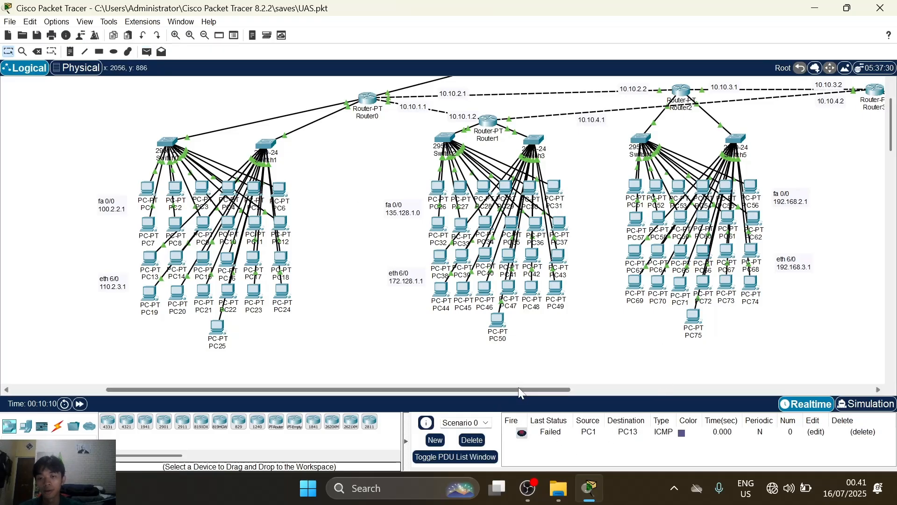
# Copy PC13's IPv4 address from its IP configuration.
pyautogui.click(146, 188)
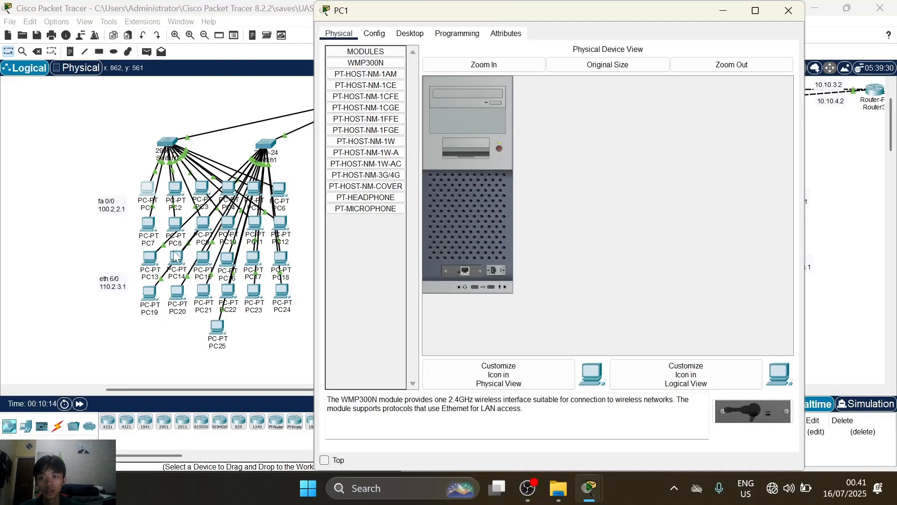
pyautogui.click(150, 265)
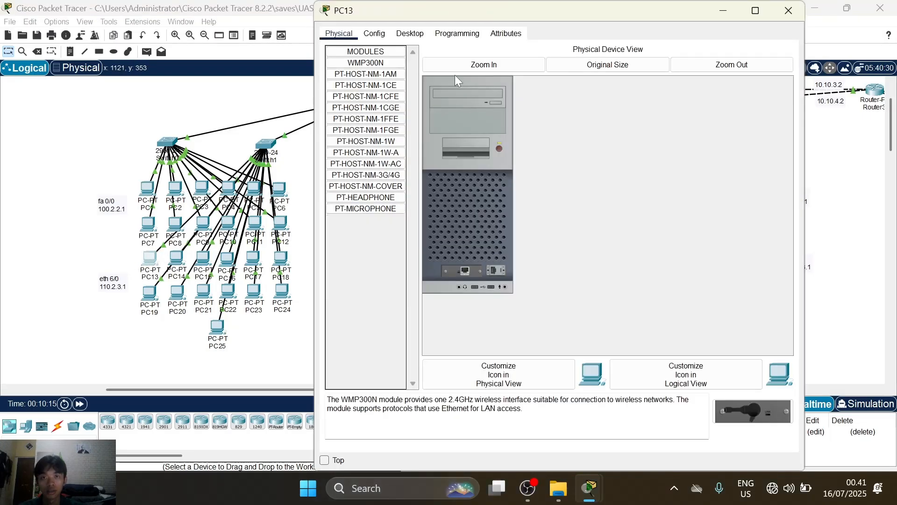
pyautogui.click(410, 33)
pyautogui.click(382, 72)
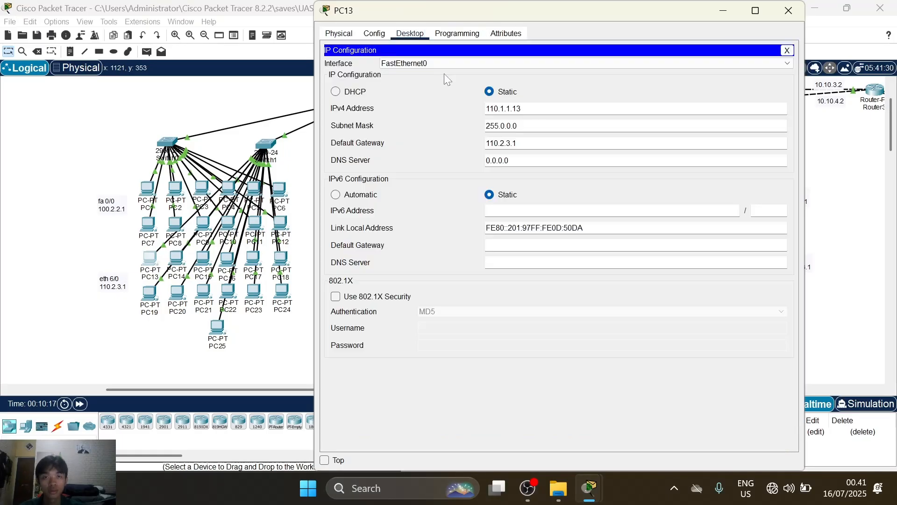
pyautogui.doubleClick(519, 108)
pyautogui.hotkey('ctrl', 'c')
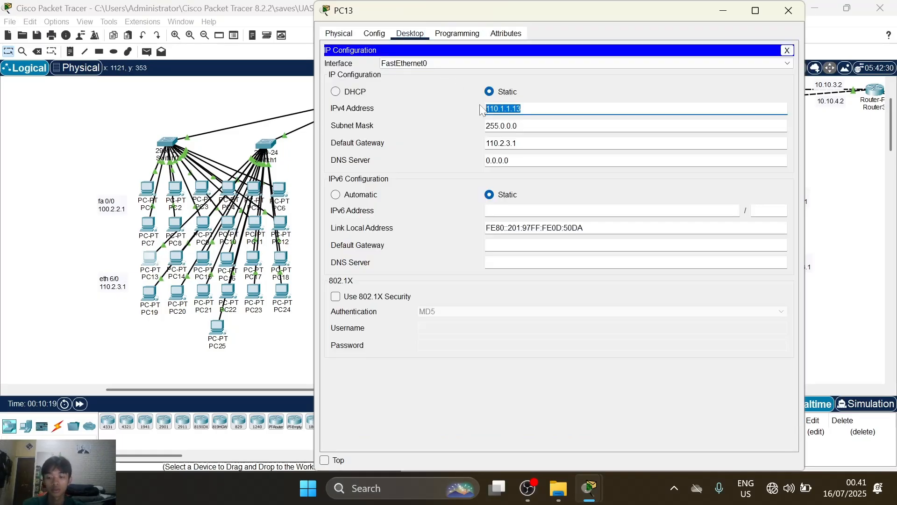
# Ping PC13 at 110.1.1.13 from PC1's command prompt.
pyautogui.click(148, 190)
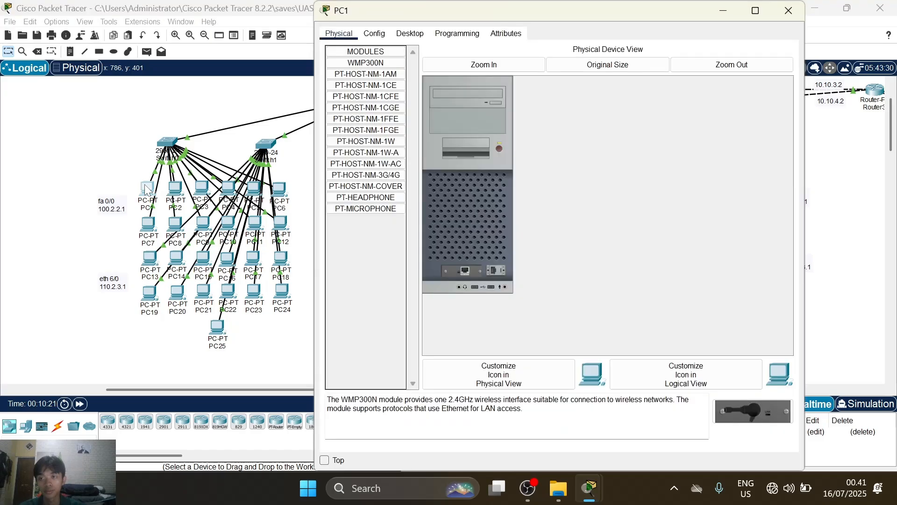
pyautogui.click(410, 34)
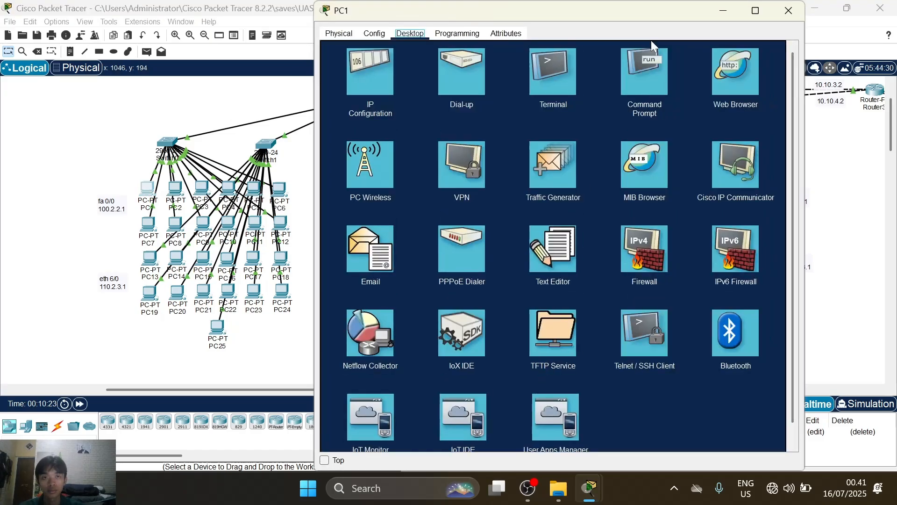
pyautogui.click(652, 72)
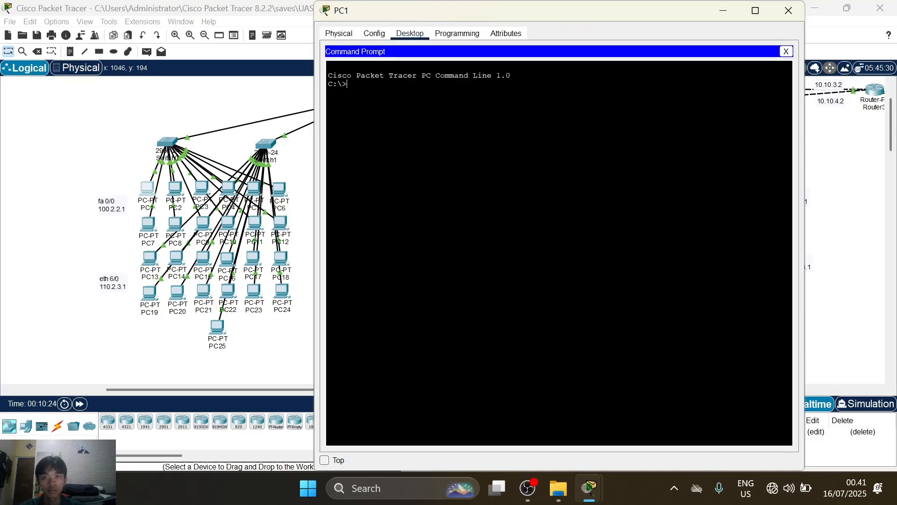
pyautogui.write('ping')
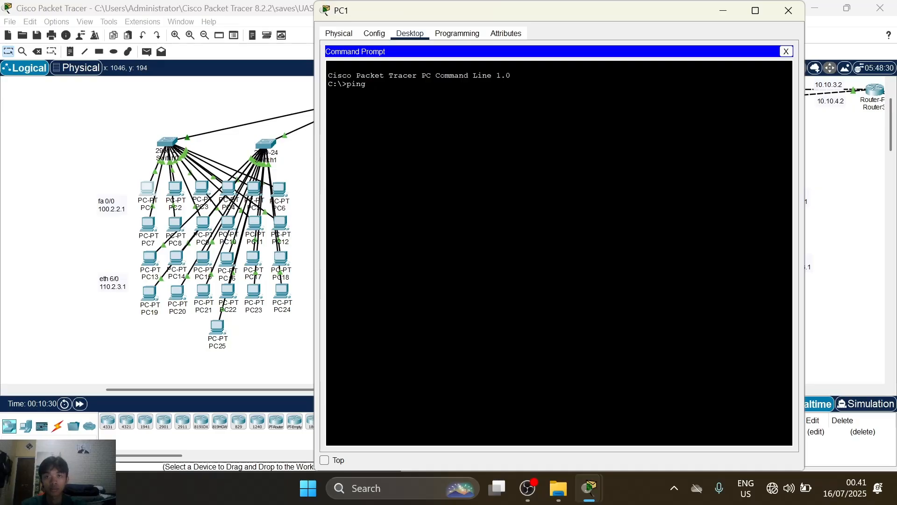
pyautogui.rightClick(422, 96)
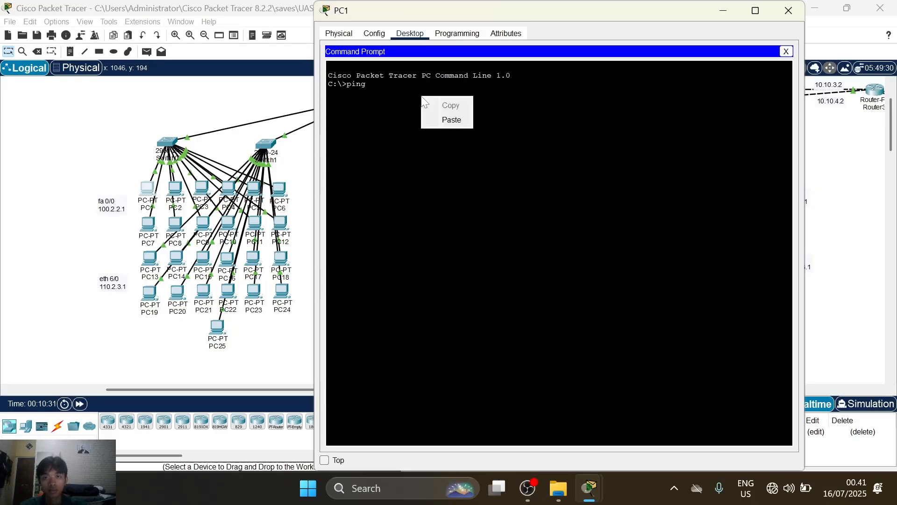
pyautogui.click(446, 119)
pyautogui.press('Return')
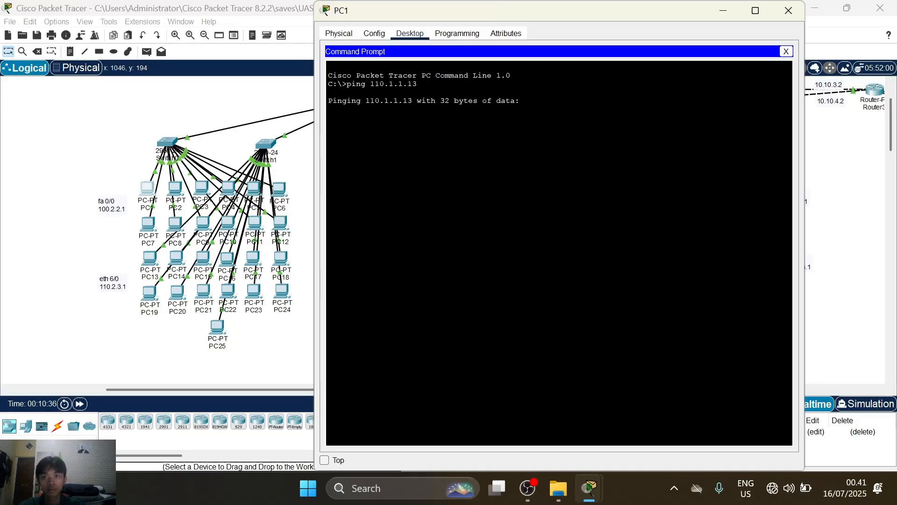